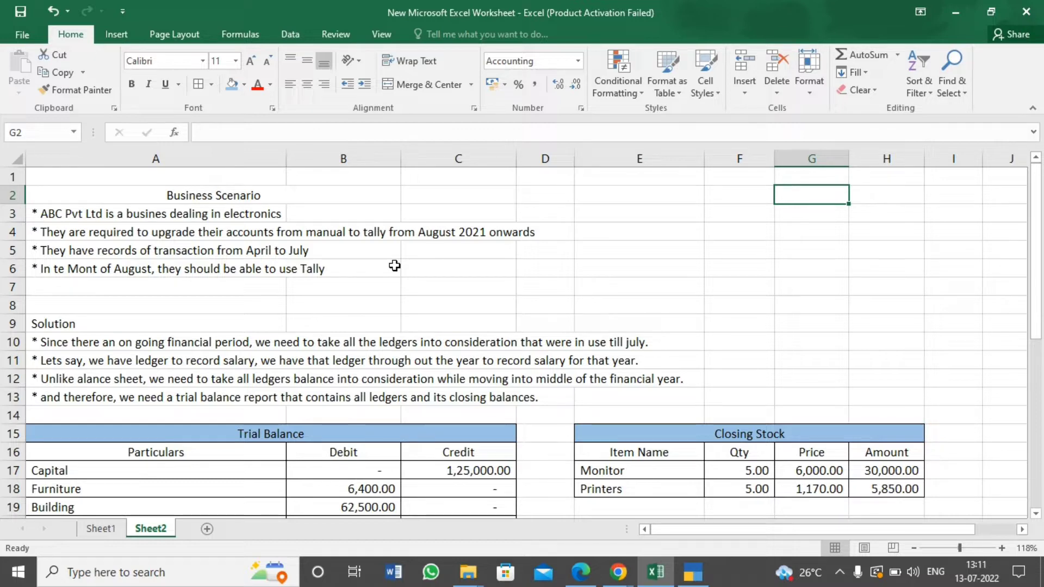
Correct the year in the second business scenario line (A4) so it reads August 2022 onwards
click(58, 233)
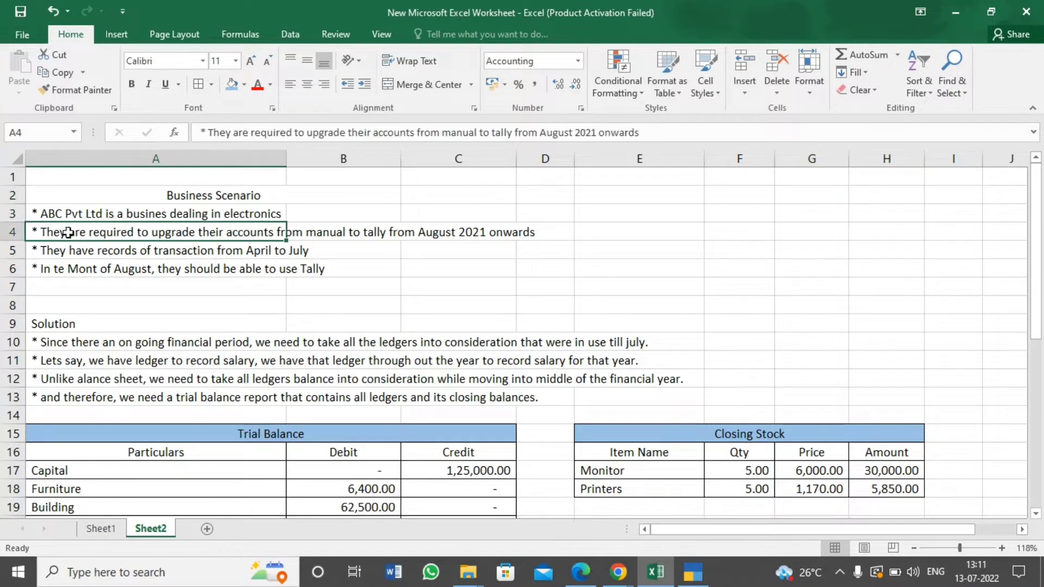
click(597, 132)
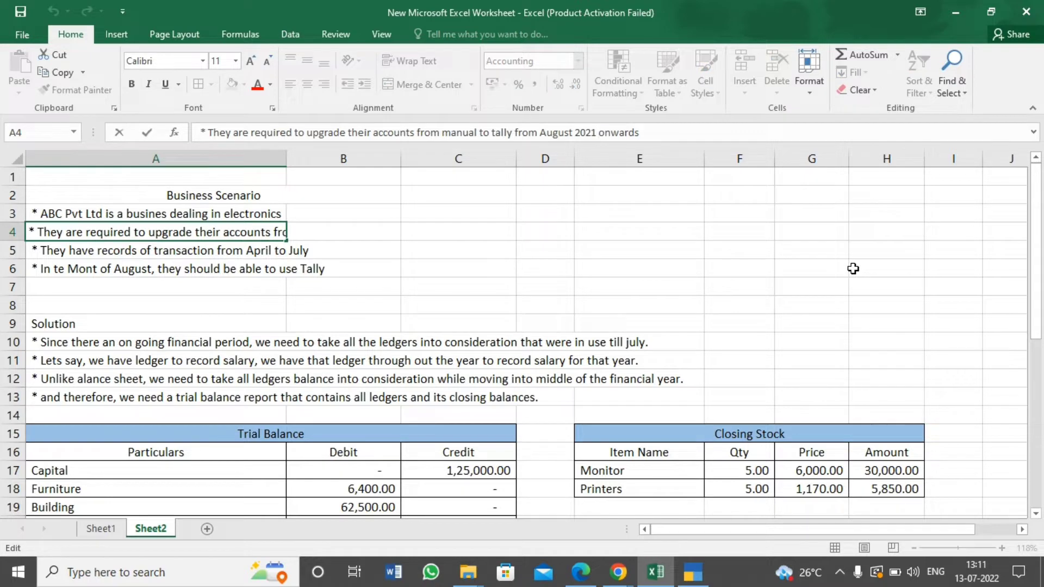
key(BackSpace)
text(2)
key(Return)
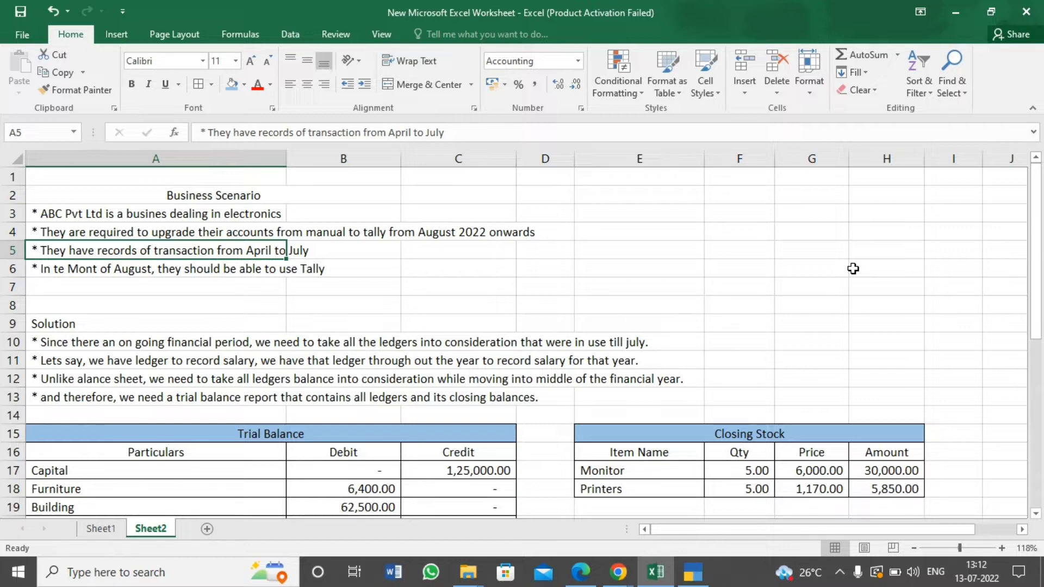
click(141, 294)
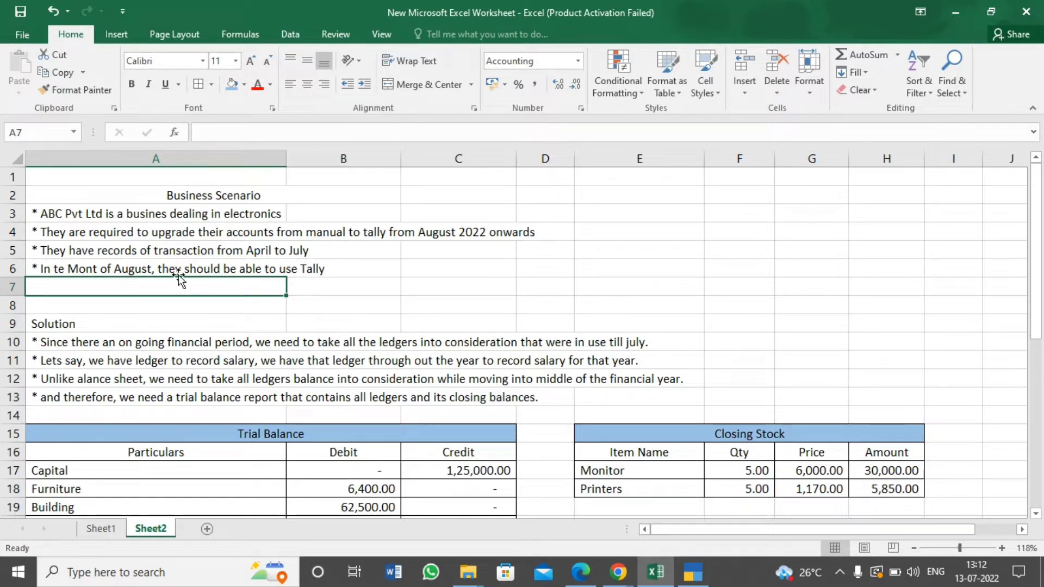
click(302, 304)
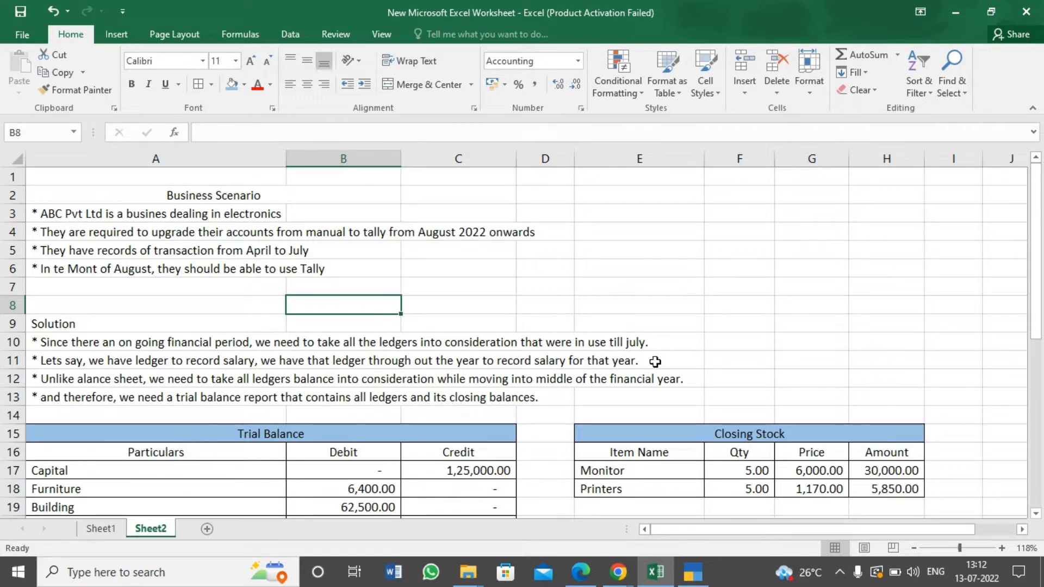
click(713, 354)
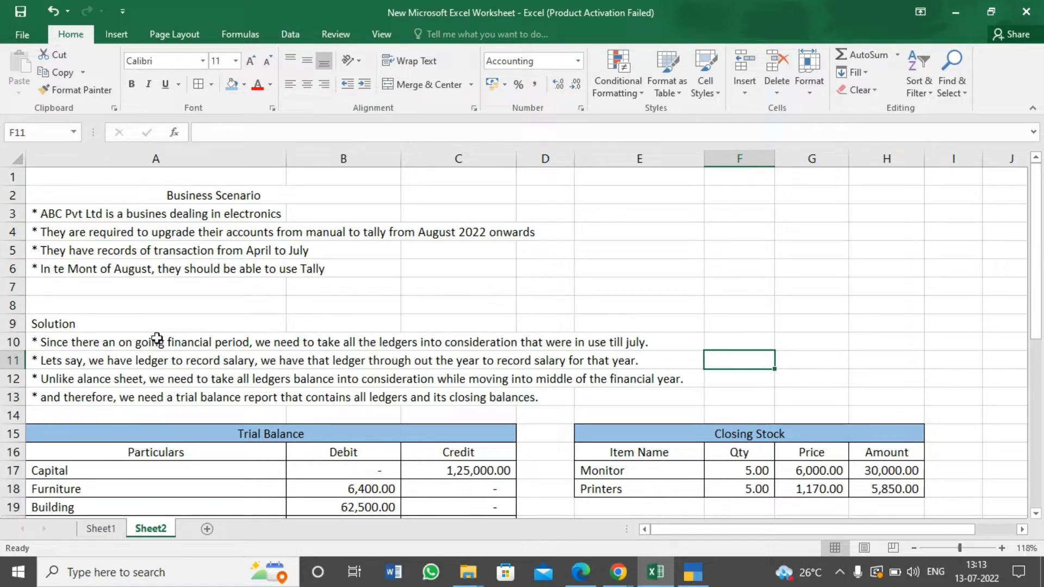
click(106, 340)
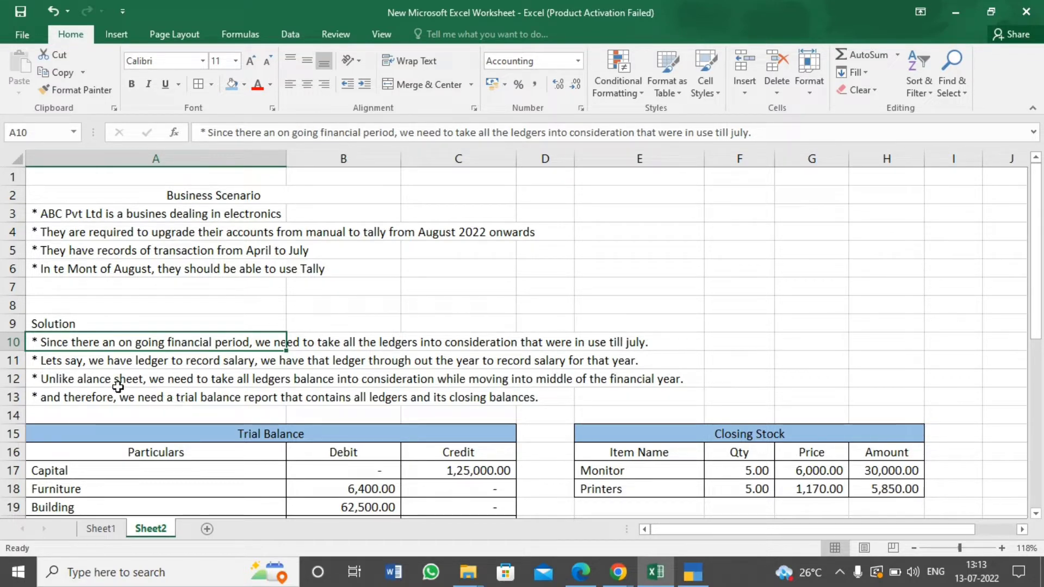
Correct the misspelled "alance sheet" to "Balance sheet" in the third solution line (A12)
double_click(82, 379)
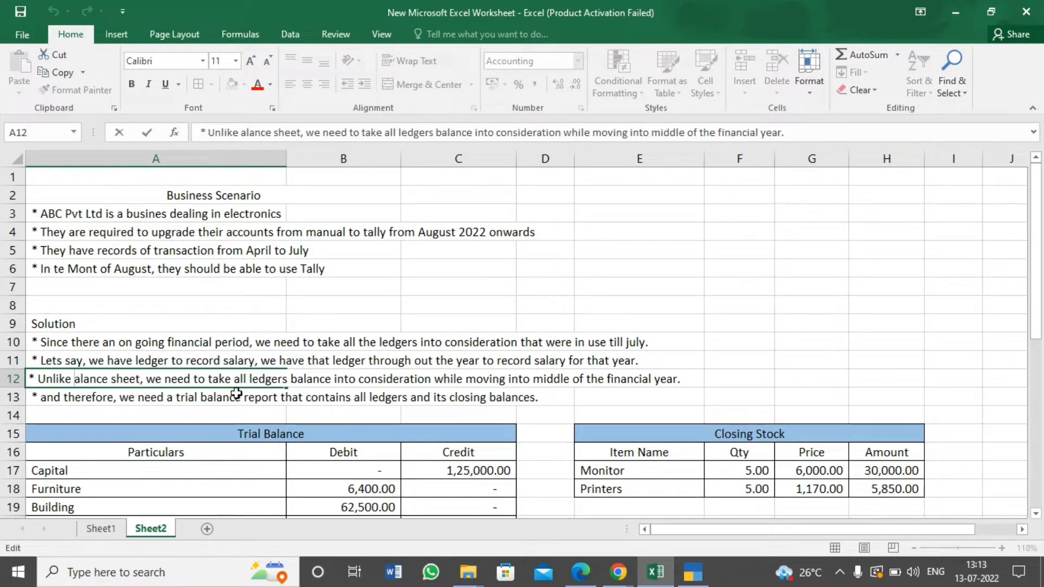
text(B)
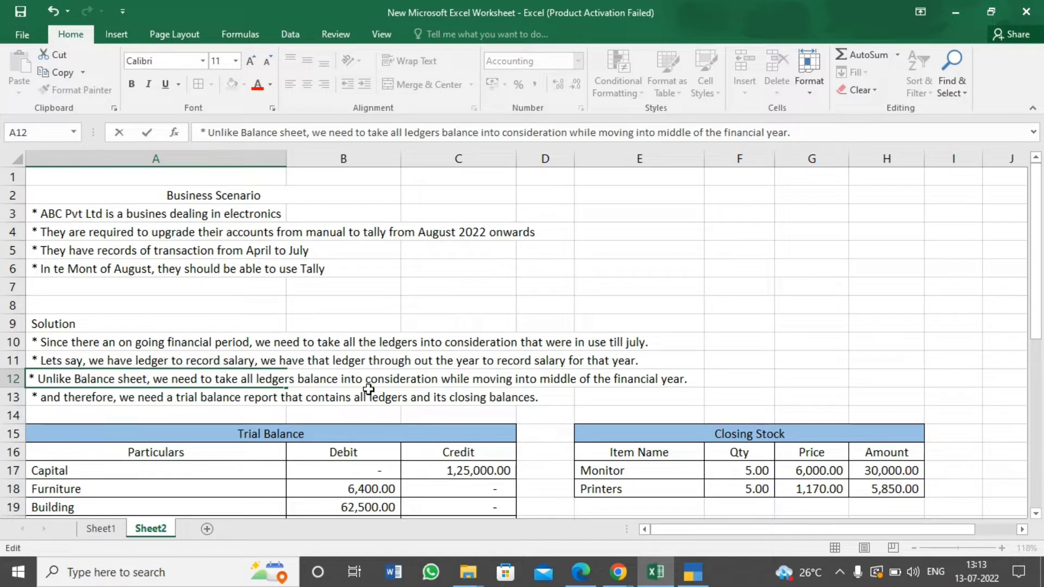
click(295, 418)
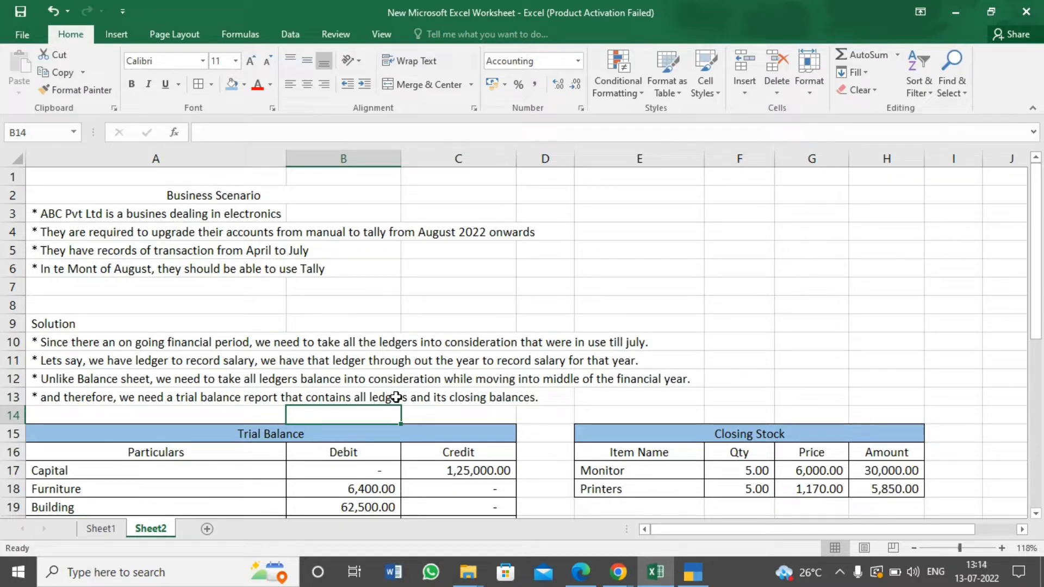
Look through the solution notes and the whole Trial Balance table, examining each ledger's debit and credit closing balance
key(Down)
key(Down)
key(Down)
key(Down)
key(Down)
key(Down)
key(Down)
key(Down)
key(Down)
key(Down)
key(Down)
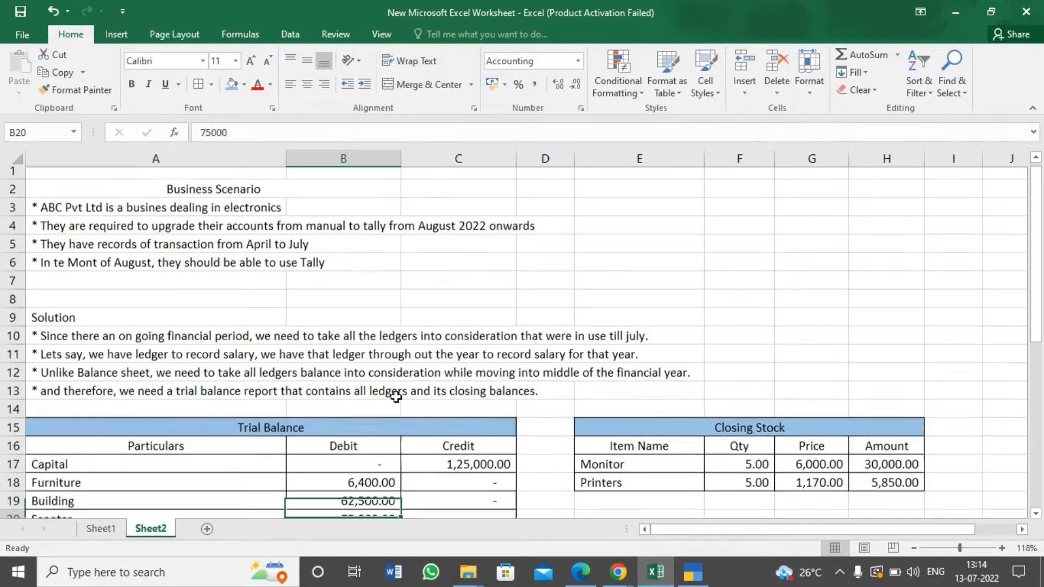
key(Down)
key(Down)
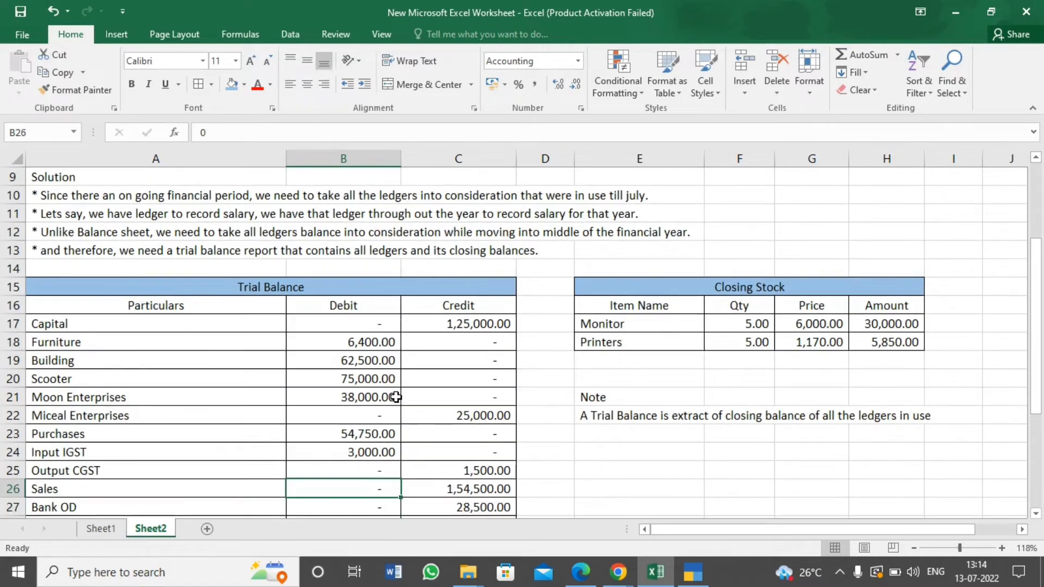
key(ctrl+Up)
key(ctrl+Up)
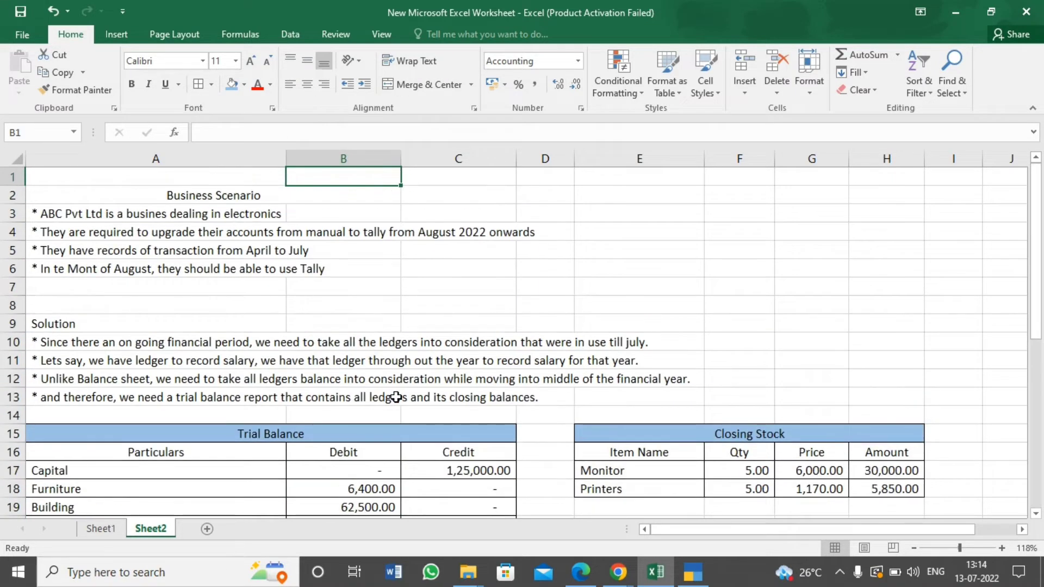
key(Down)
key(Down)
key(Down)
key(Down)
key(Down)
key(Down)
key(Down)
key(Down)
key(Down)
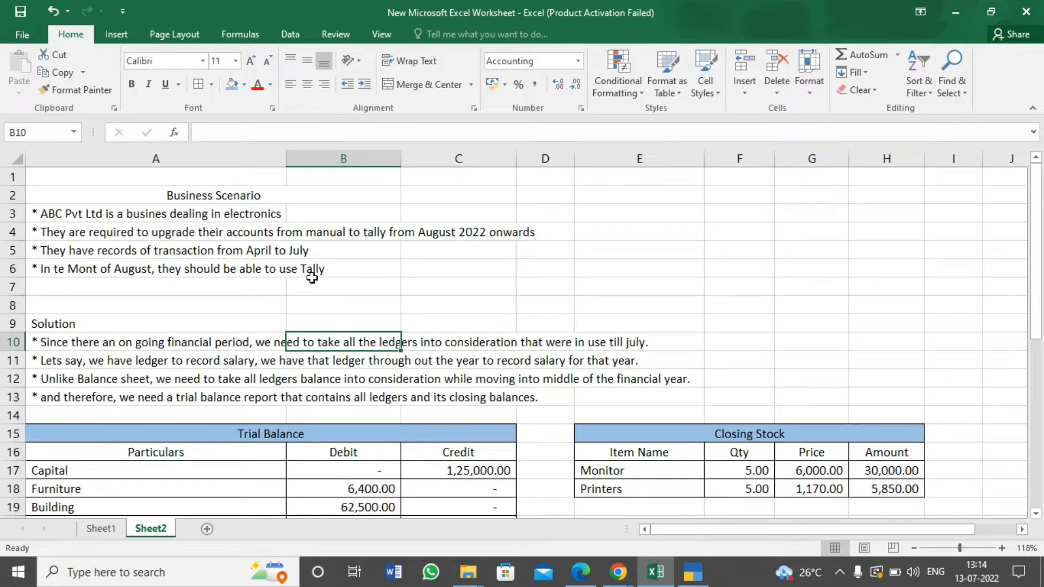
key(Down)
key(Down)
key(Down)
key(Down)
key(Down)
key(Down)
key(Down)
key(Down)
key(Down)
key(Down)
key(Down)
key(Down)
key(Down)
key(Down)
key(Down)
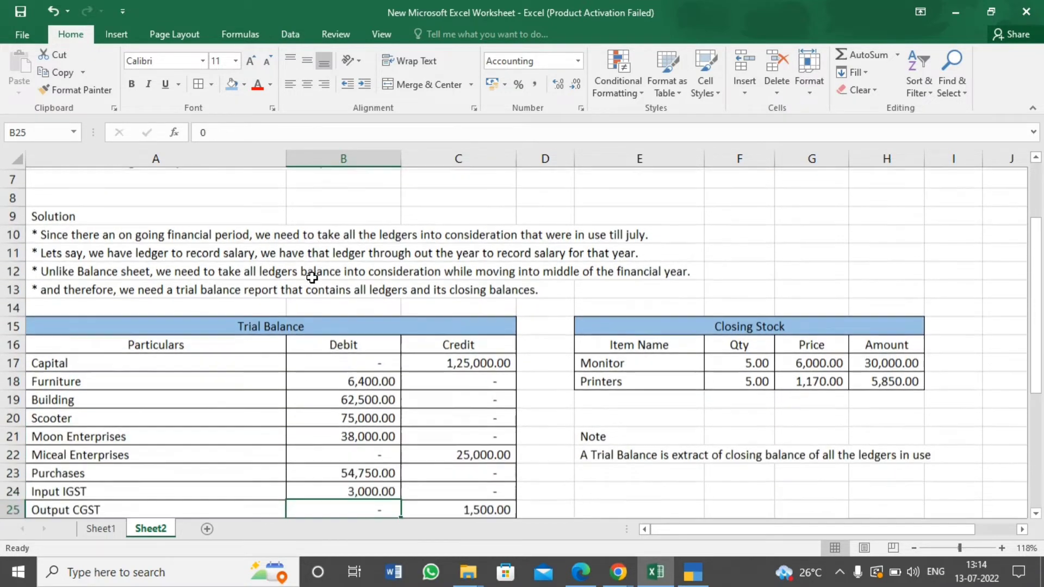
key(Down)
key(Down)
key(Down)
key(Down)
key(Down)
key(Down)
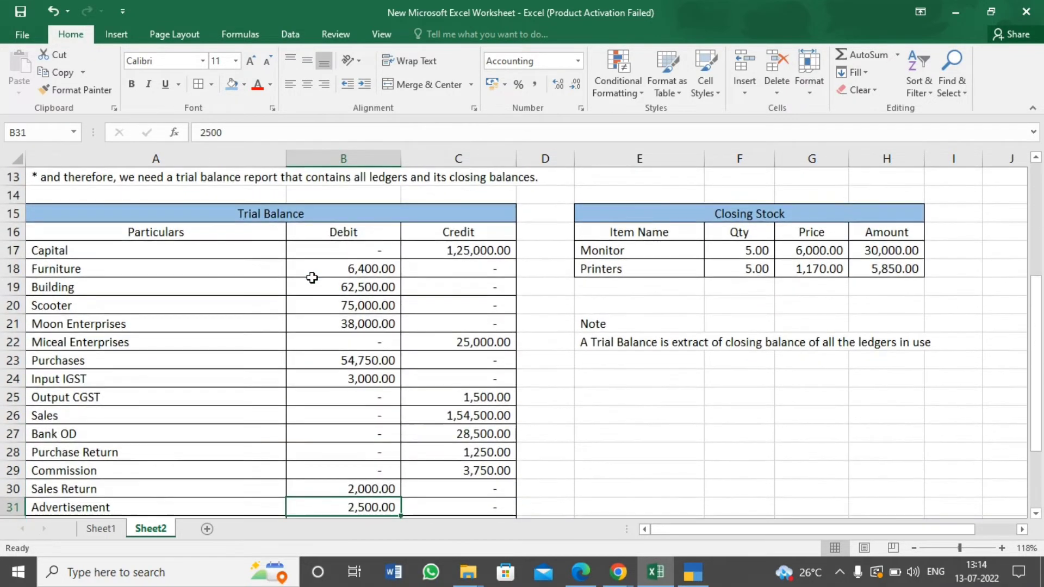
key(Down)
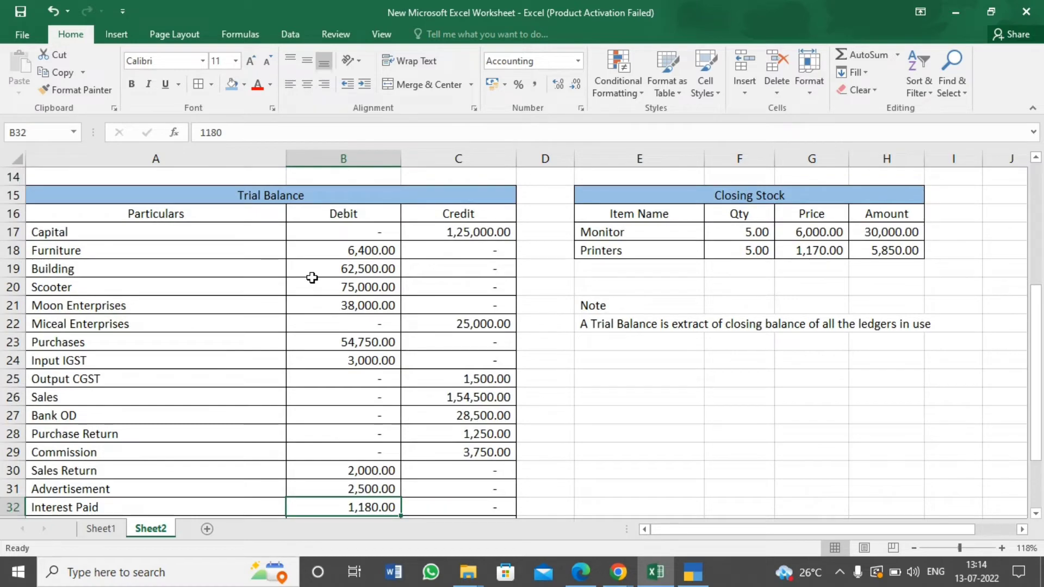
key(Down)
key(Down)
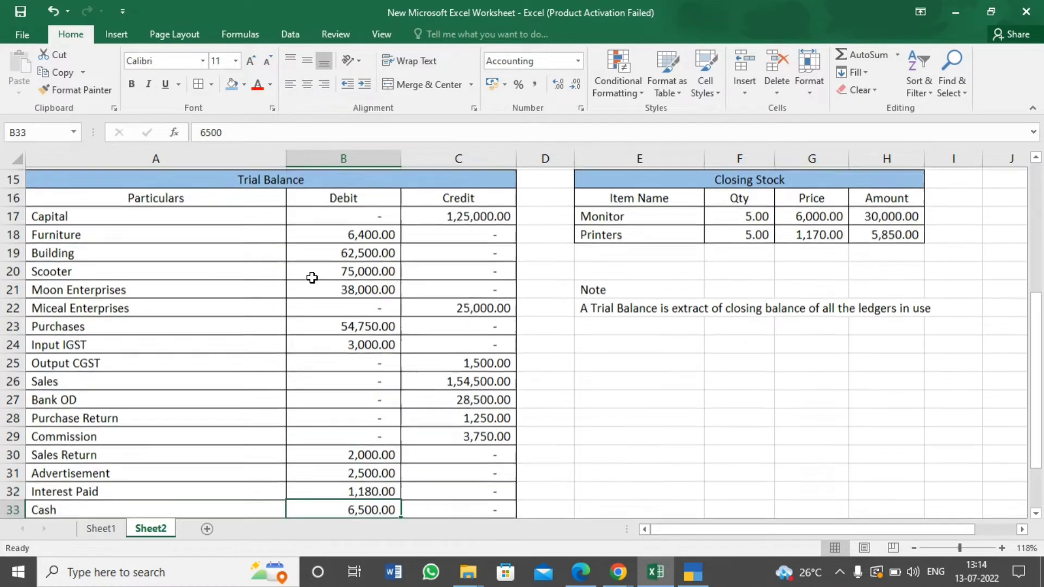
key(Down)
key(Down)
key(Down)
key(Down)
key(Down)
key(Down)
key(Down)
key(Down)
key(Down)
key(Down)
key(Up)
key(Up)
key(Up)
key(Up)
key(Up)
key(Up)
key(Up)
key(Up)
key(Up)
key(Up)
key(Up)
key(Up)
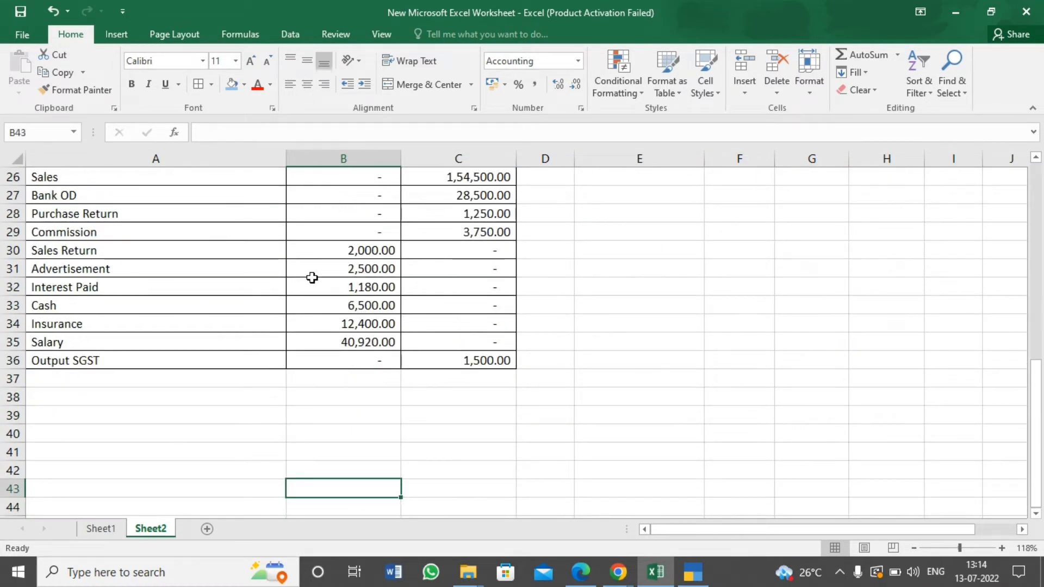
key(Up)
key(Up)
key(Up)
key(Up)
key(Up)
key(Up)
key(Up)
key(Up)
key(Up)
key(Up)
key(Up)
key(Up)
key(Up)
key(Up)
key(Up)
key(Up)
key(Up)
key(Up)
key(Up)
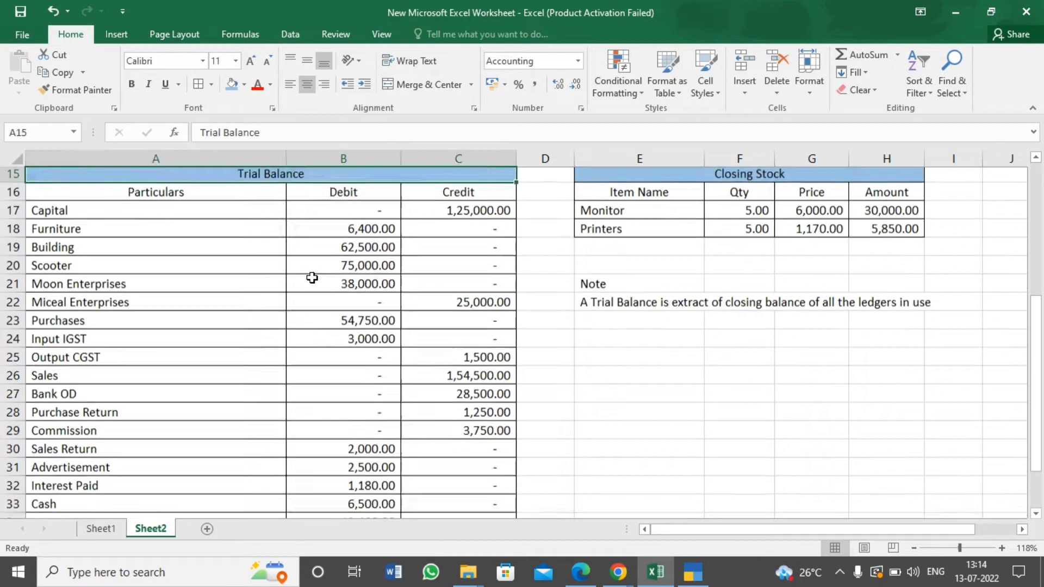
key(Up)
key(Down)
key(Down)
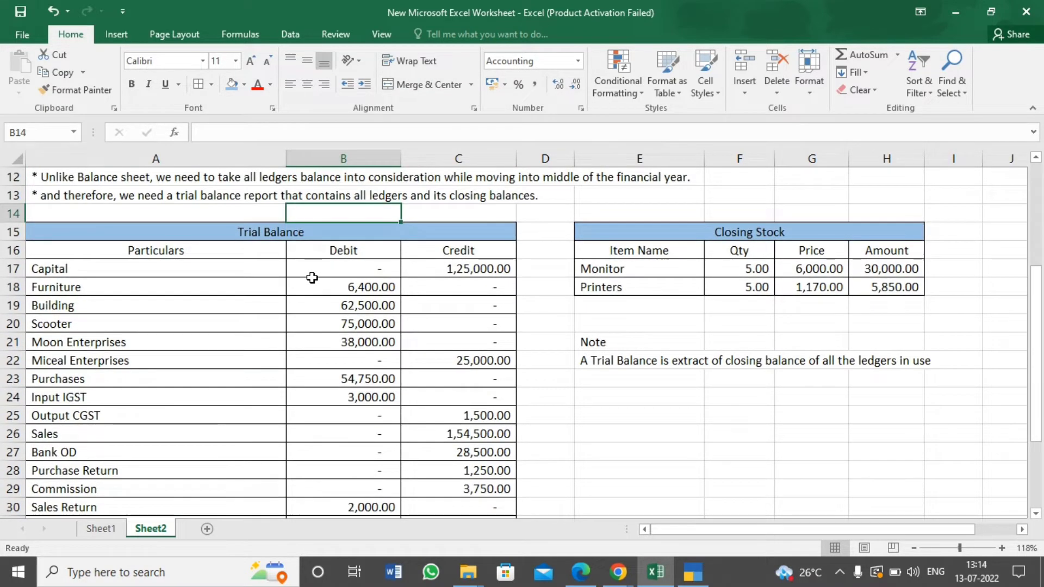
Review the Trial Balance headings and the Closing Stock table, and go back to the business scenario text
click(228, 256)
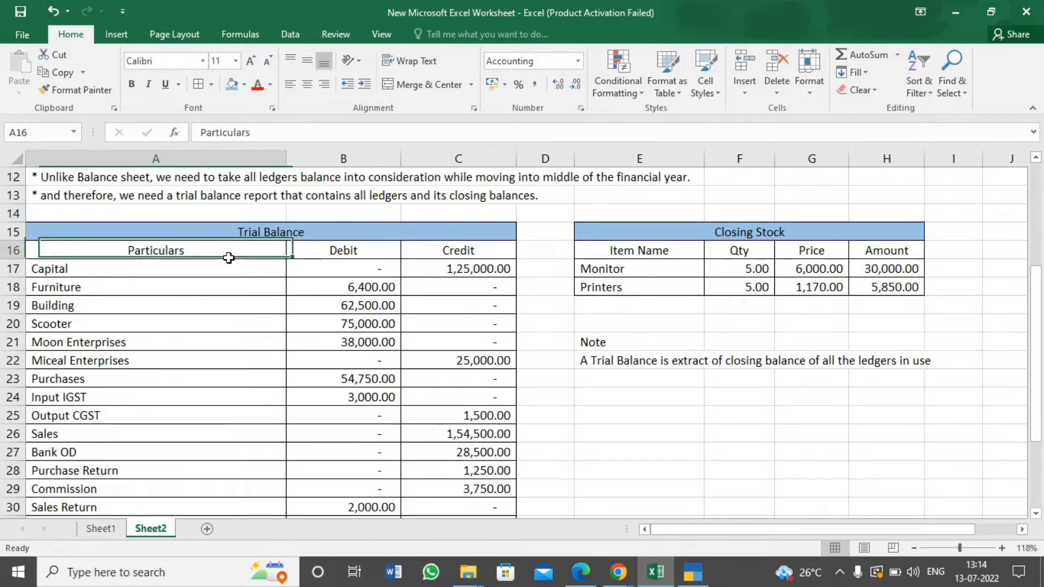
click(706, 273)
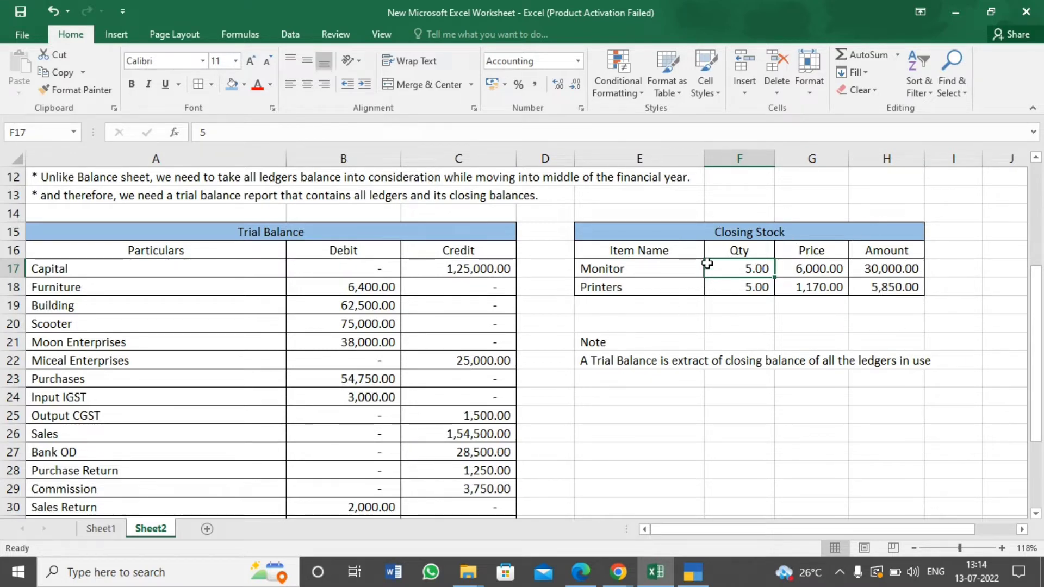
key(Left)
key(Left)
key(Left)
key(Left)
key(Left)
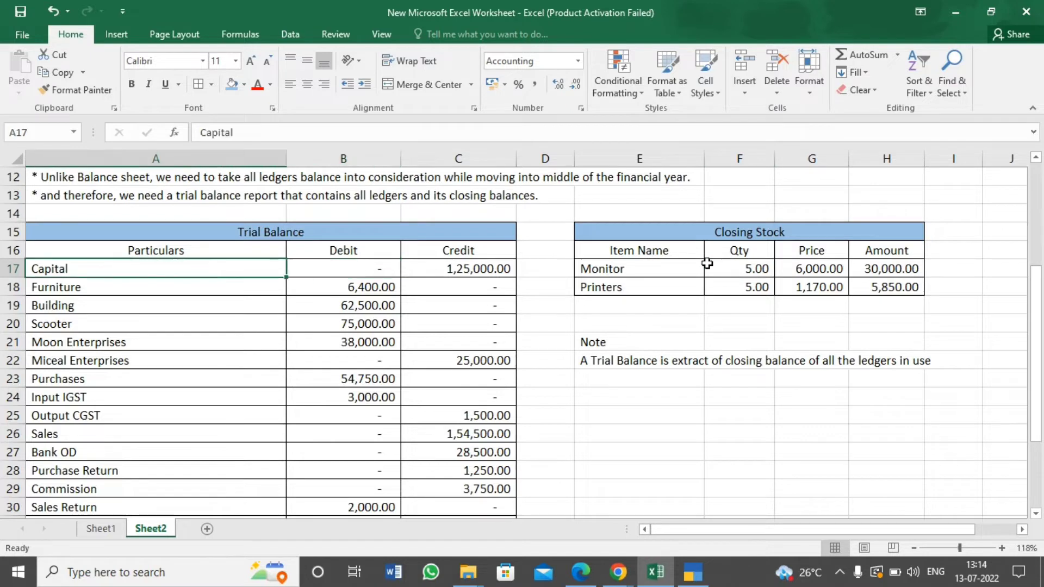
key(Up)
key(Up)
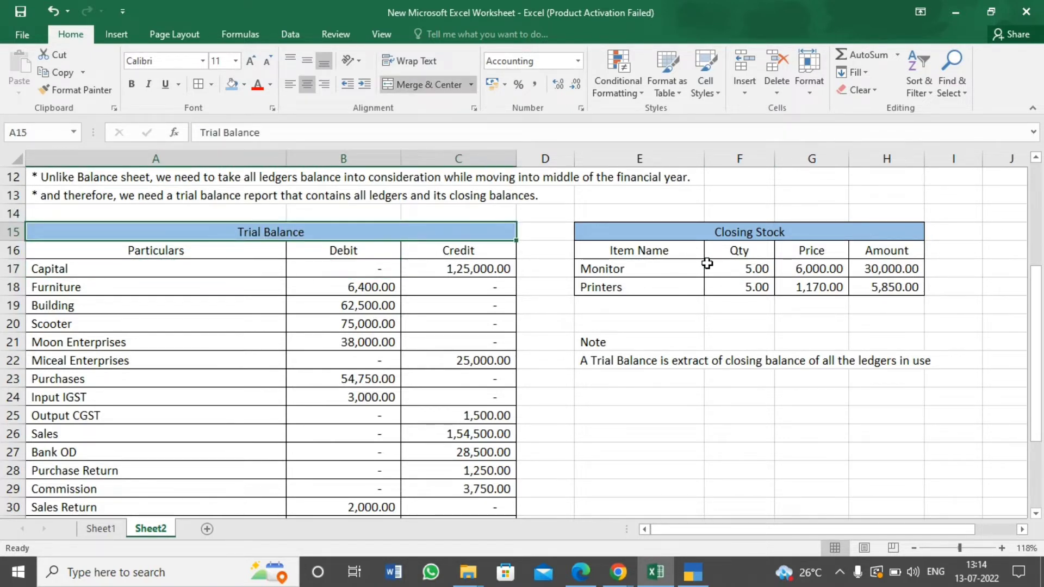
key(Up)
key(Up)
key(Up)
key(Up)
key(Up)
key(Up)
key(Up)
key(Up)
key(Up)
key(Up)
key(Up)
key(Up)
key(Up)
key(Down)
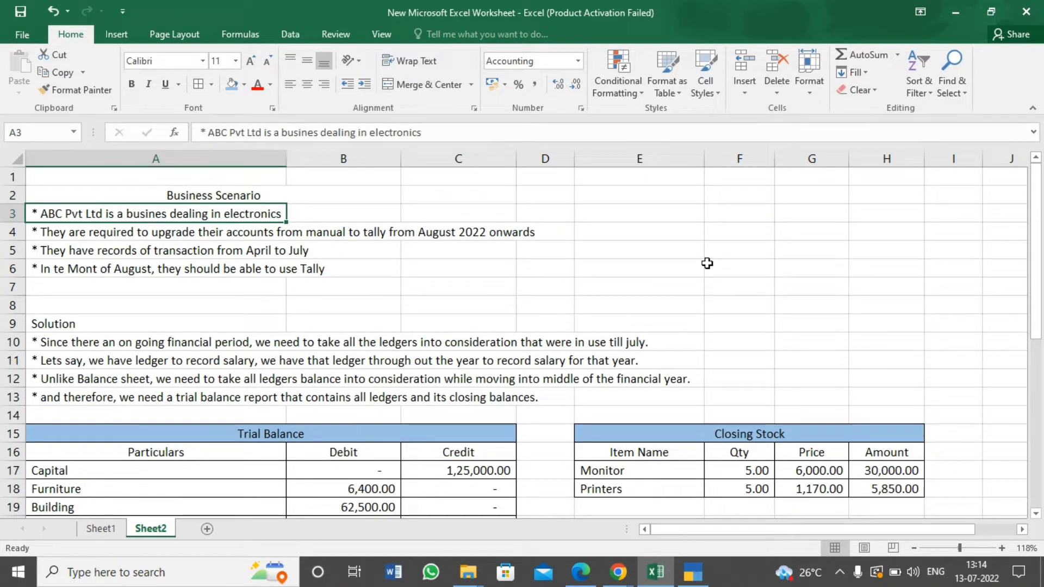
Switch to TallyPrime and open the creation form for a new company from the list of companies
click(689, 572)
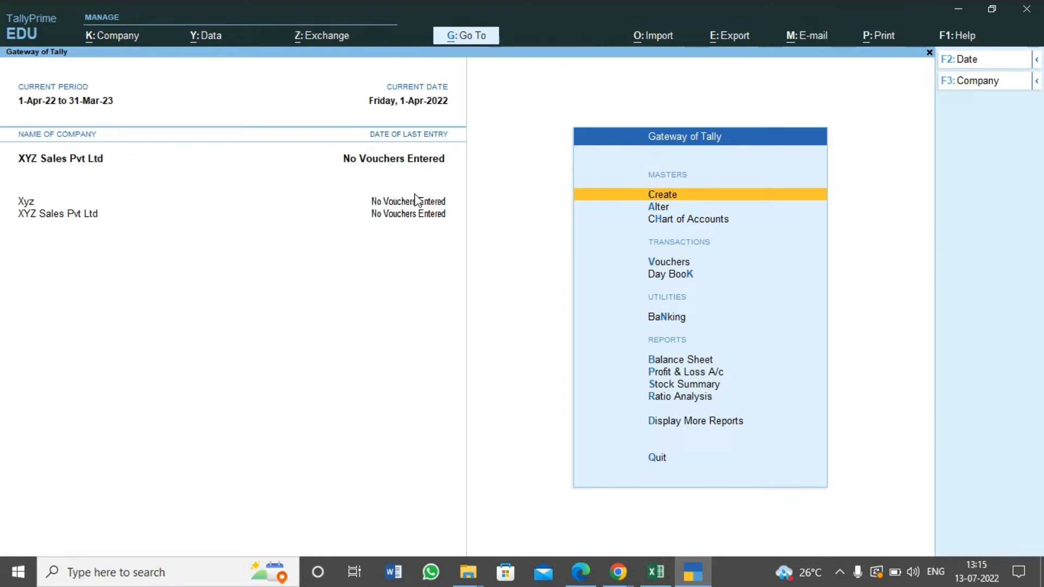
key(alt)
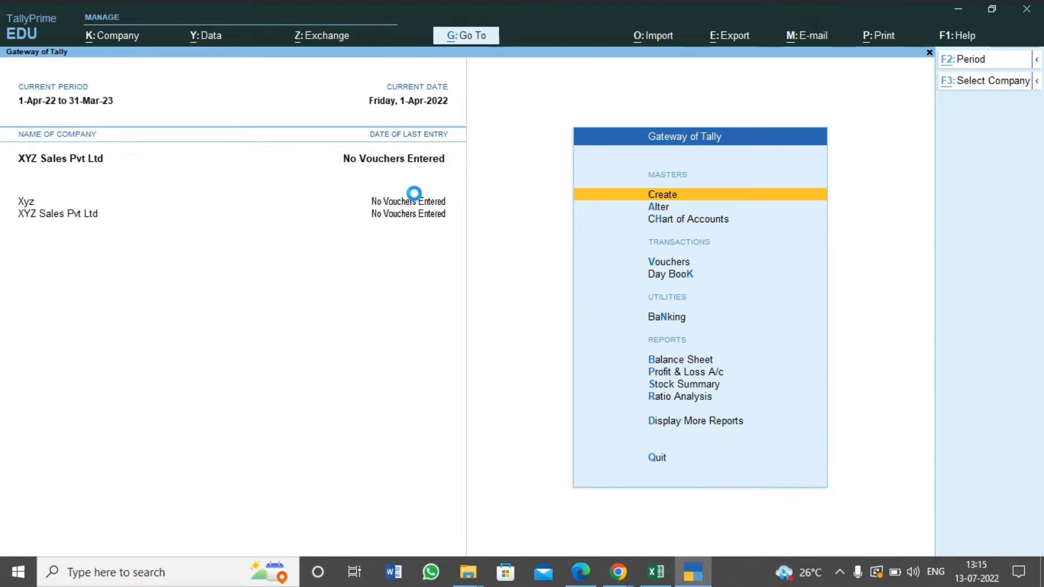
key(alt+F3)
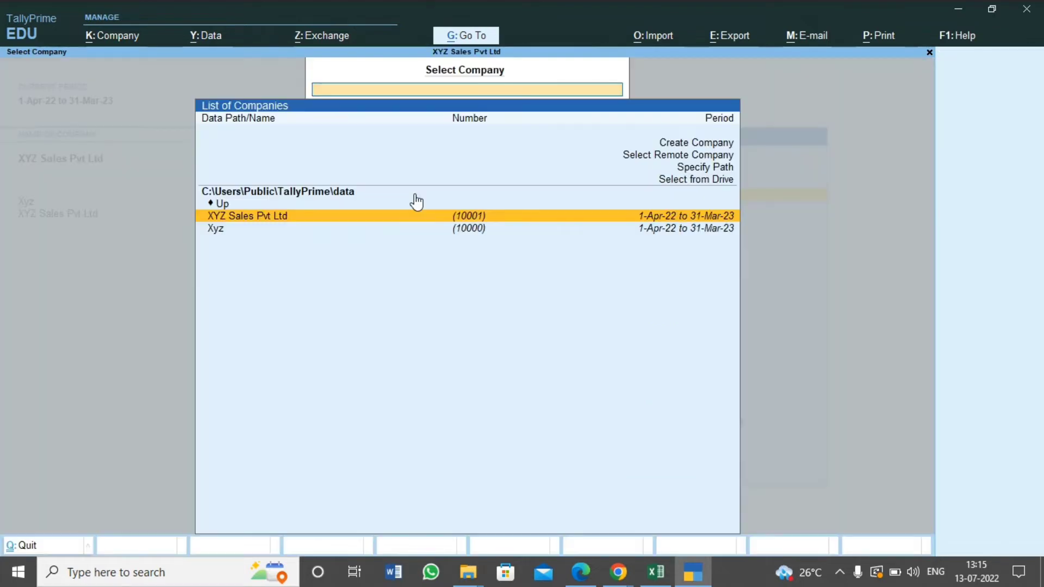
key(Up)
key(Down)
key(Down)
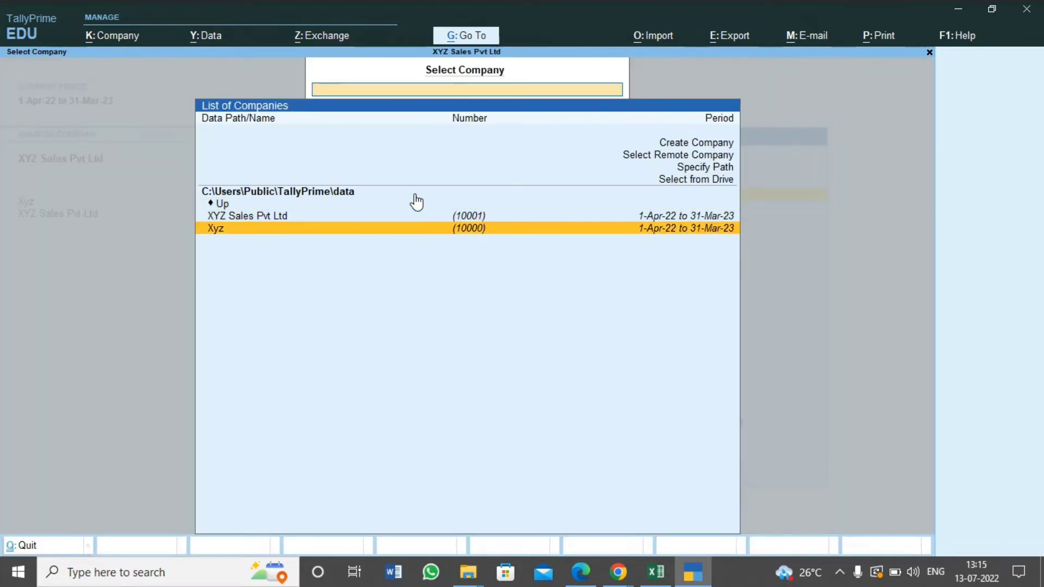
key(Up)
key(Up)
key(Up)
key(Up)
key(Up)
key(Up)
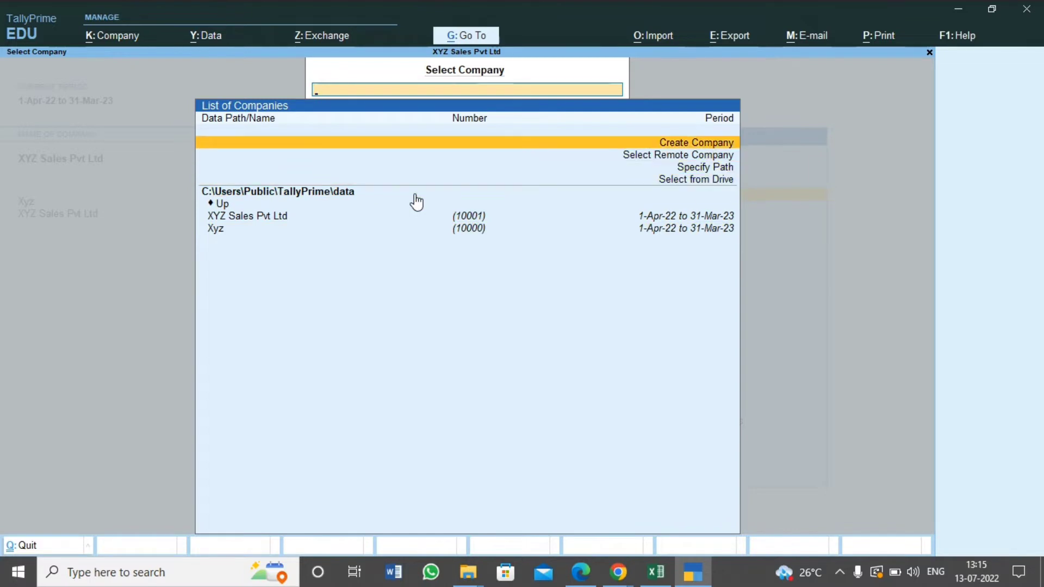
key(Return)
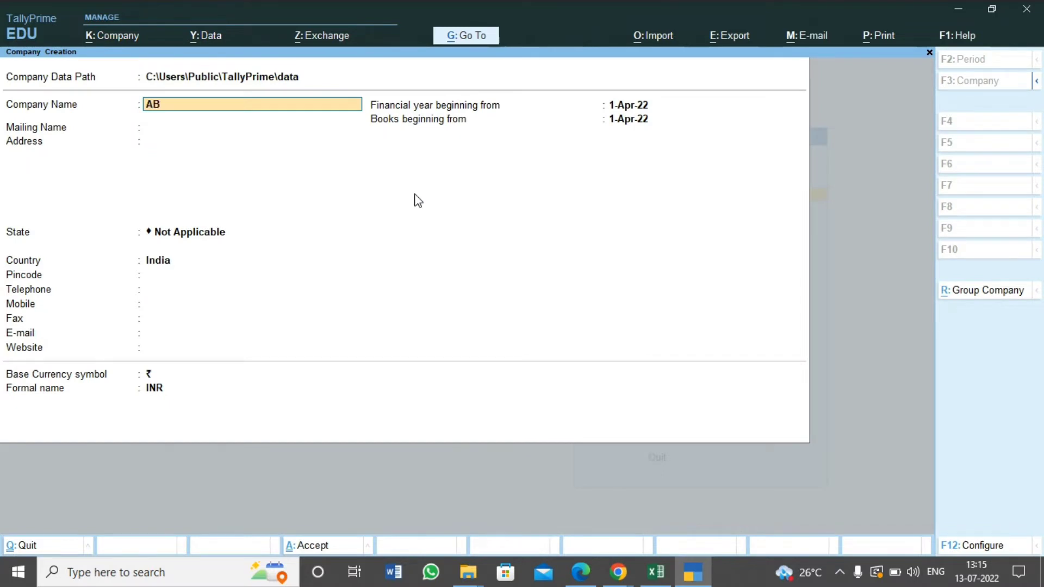
Enter ABC Pvt Ltd as the company name and mailing name, and fill in the company's address
text(ABC Pvt Ltd)
key(Return)
key(Return)
text(Sop No 2)
key(Return)
key(Return)
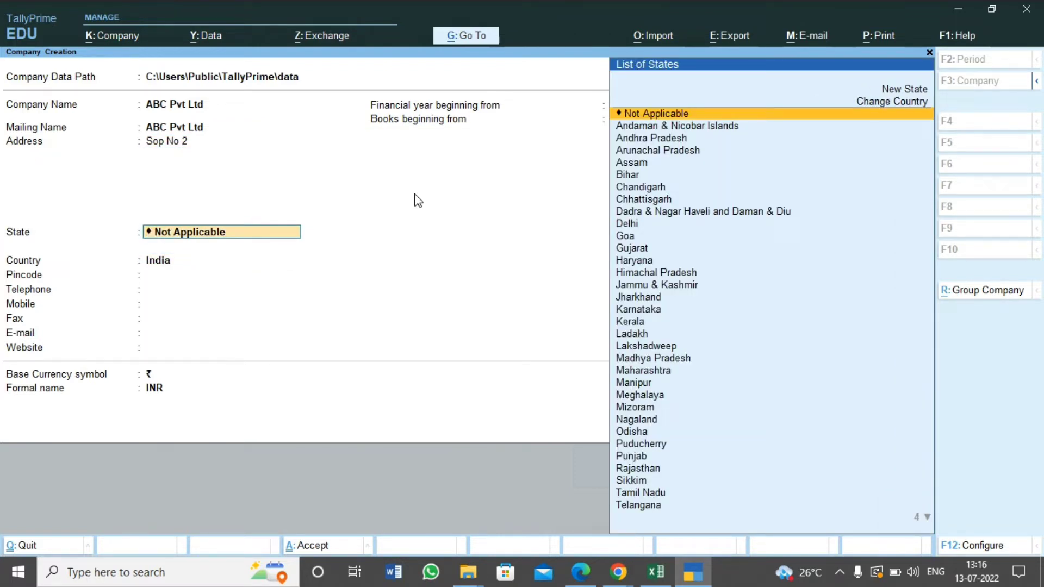
Set the company's state to Maharashtra and leave the pincode, phone, fax, e-mail and website fields blank
text(Maha)
key(Return)
key(Return)
key(Return)
key(Return)
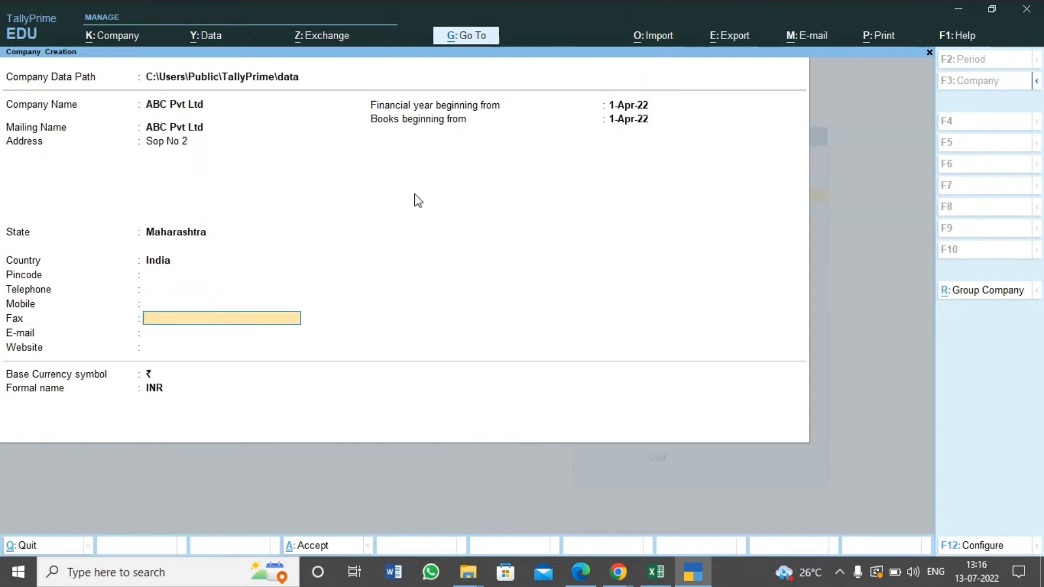
key(Return)
key(Return)
key(Return)
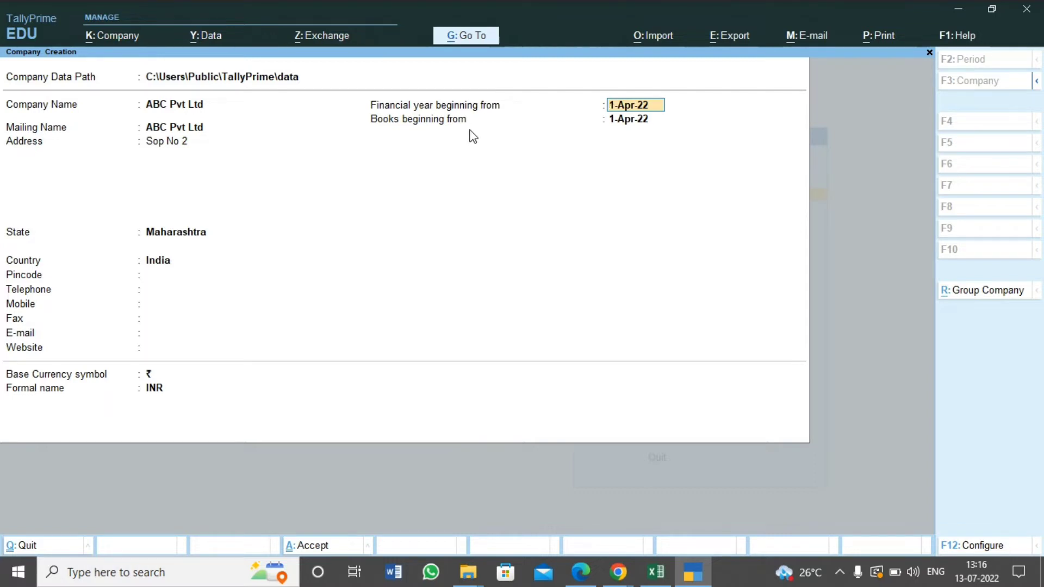
Keep the financial year start at 1-Apr-22, set books beginning from 1-Aug-22, and create the company with the default features
key(Return)
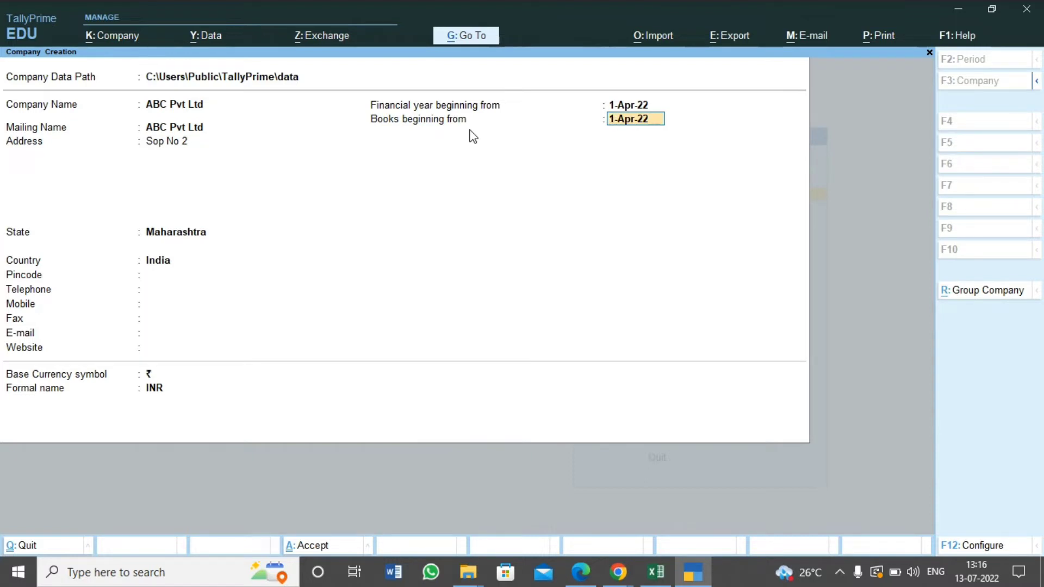
text(1/8/2022)
key(Return)
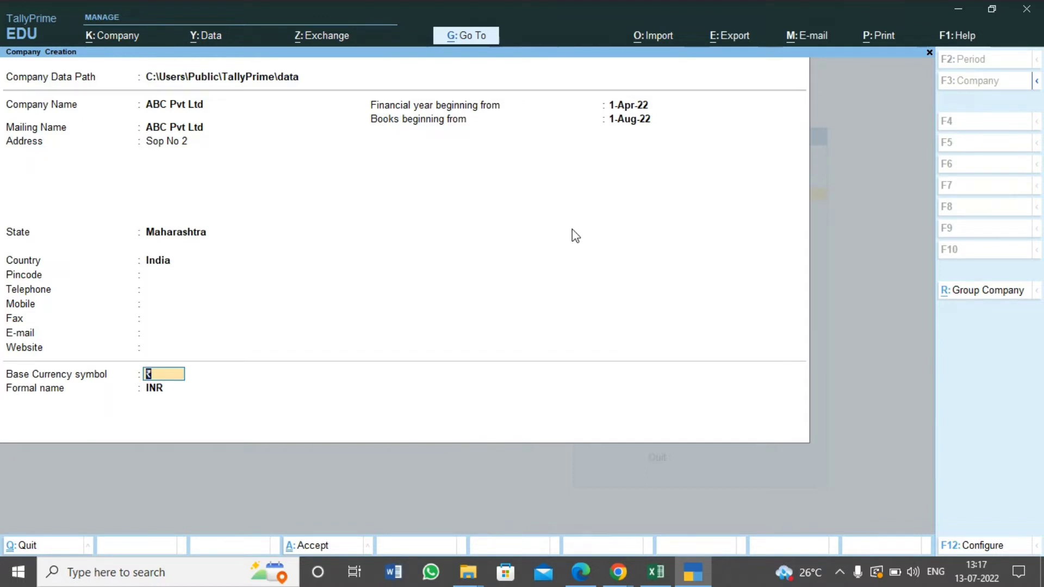
key(ctrl+a)
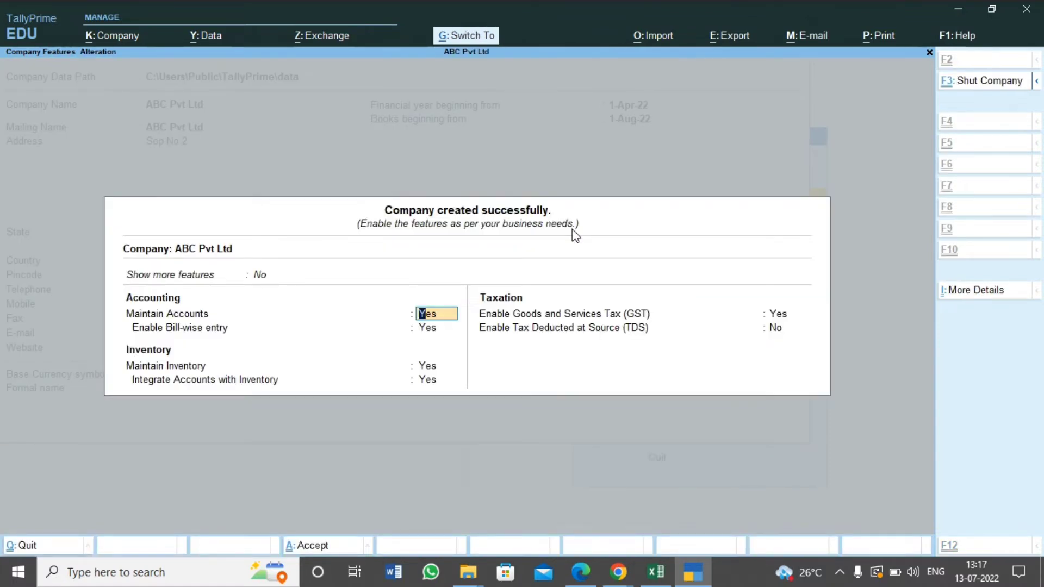
key(ctrl+a)
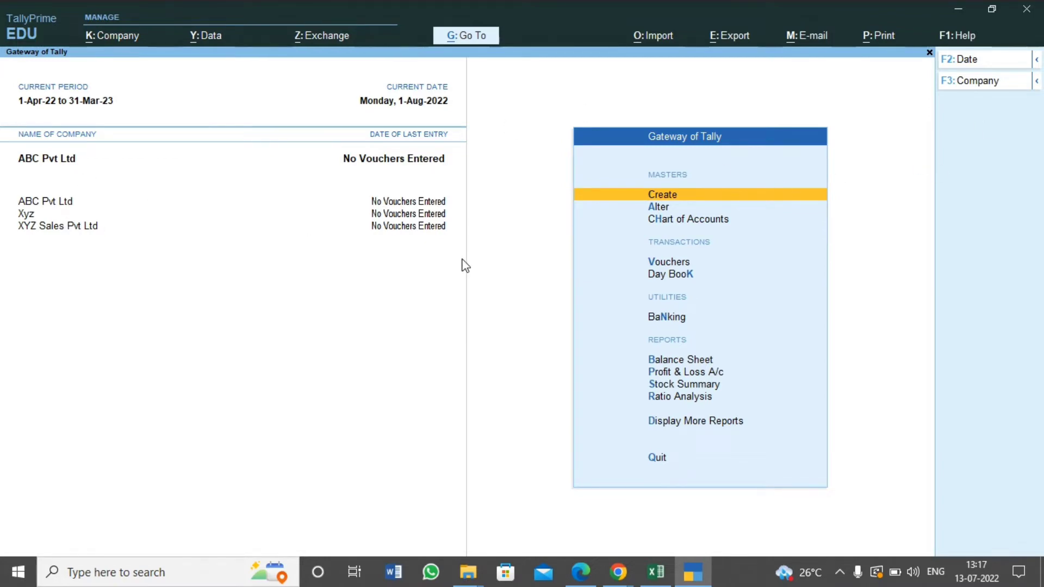
Switch to the Excel worksheet and examine the ledgers listed in the Trial Balance, ending on the Capital row
key(alt+Tab)
key(Down)
key(Down)
key(Down)
key(Down)
key(Down)
key(Down)
key(Down)
key(Down)
key(Down)
key(Down)
key(Down)
key(Down)
key(Down)
key(Down)
key(Down)
key(Down)
key(Down)
key(Down)
key(Down)
key(Down)
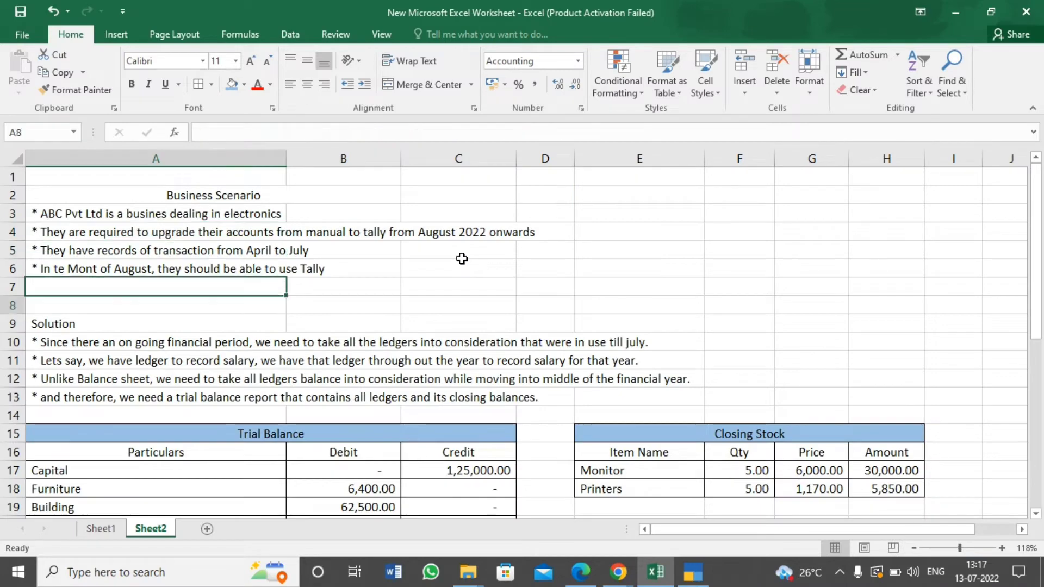
key(Down)
key(Down)
key(Down)
key(Down)
key(Down)
key(Down)
key(Down)
key(Down)
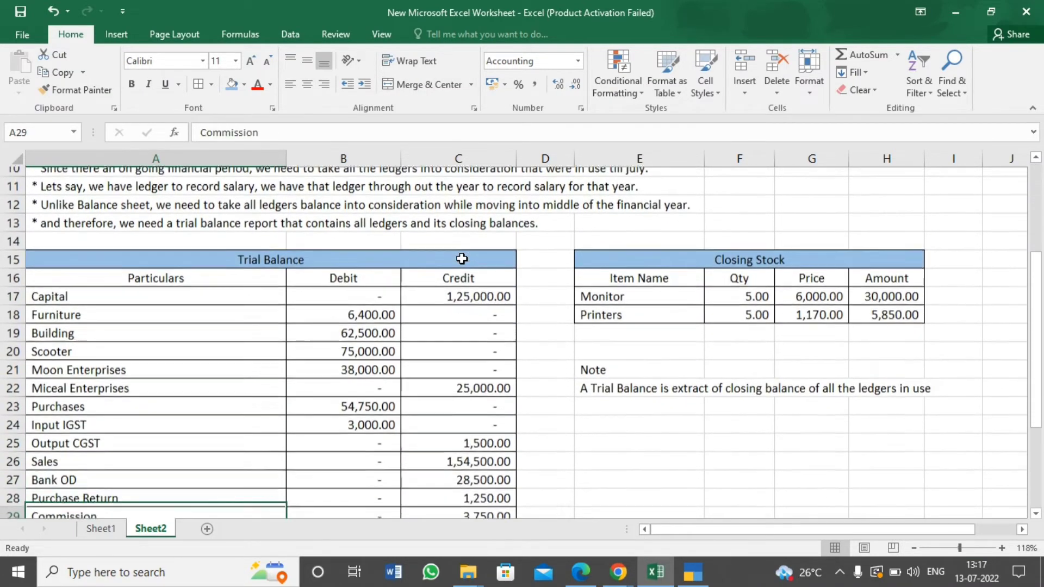
key(Down)
key(Up)
key(Up)
key(Up)
key(Up)
key(Up)
key(Up)
key(Up)
key(Up)
key(Up)
key(Up)
key(Up)
key(Up)
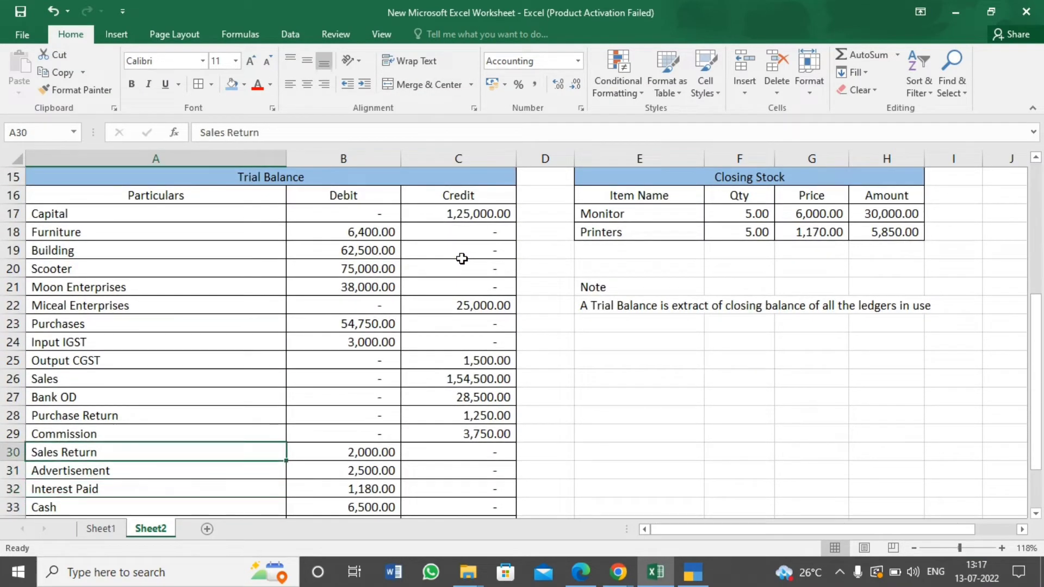
key(Up)
key(Up)
key(Up)
key(Up)
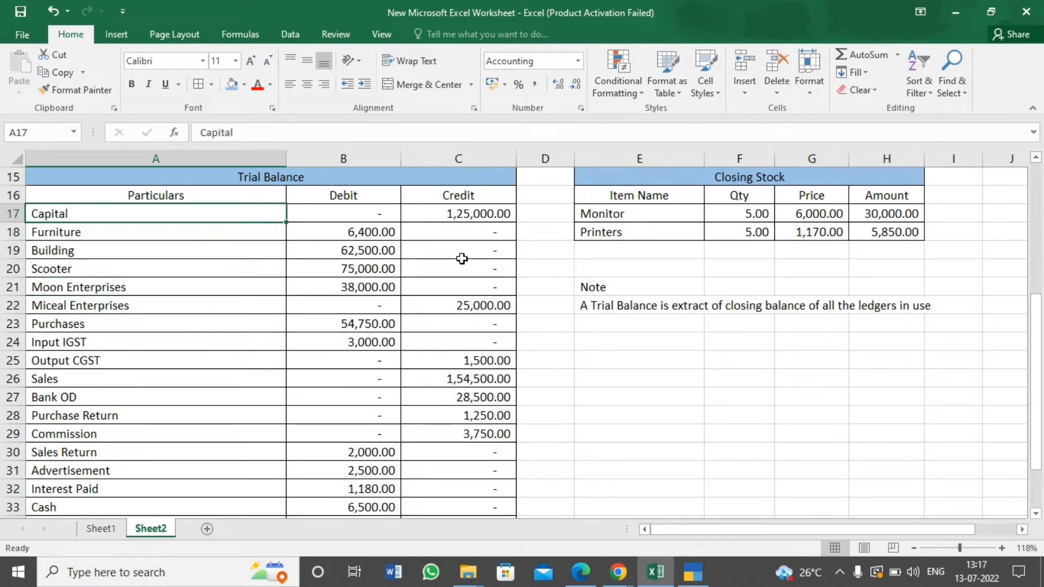
Switch back to TallyPrime and open the form for creating a new ledger
key(alt+Tab)
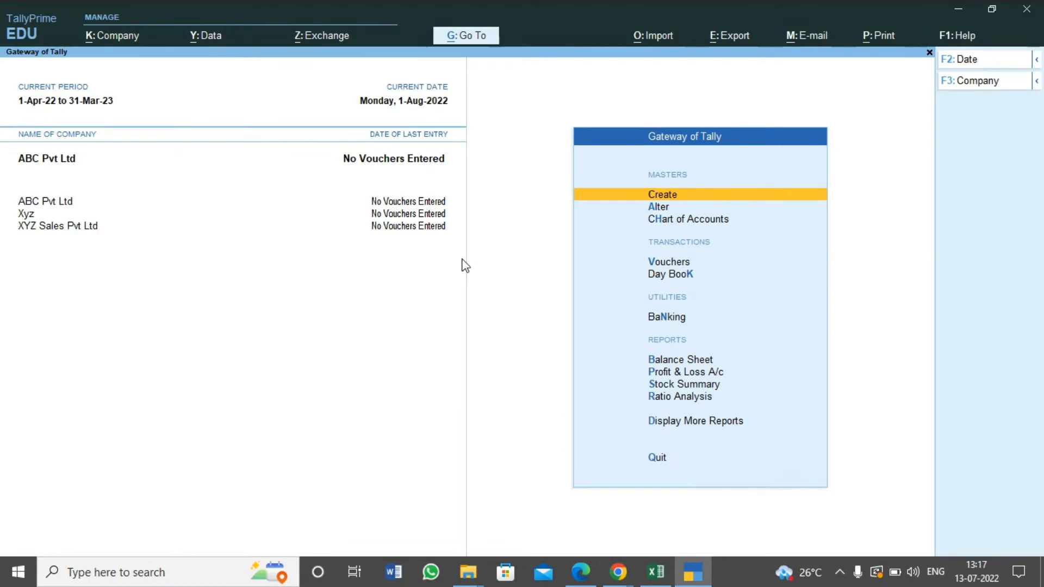
key(Return)
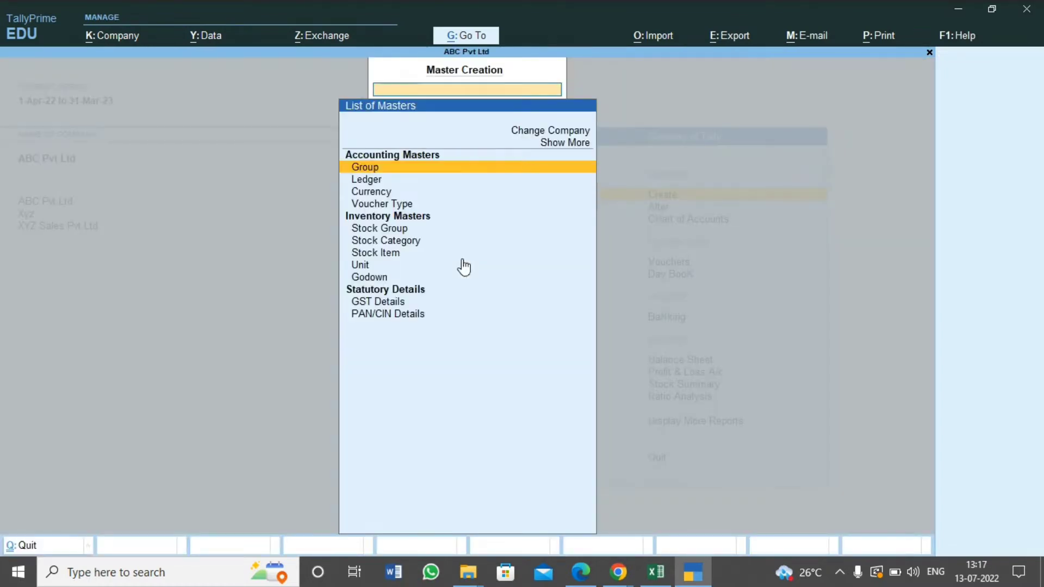
key(Down)
key(Return)
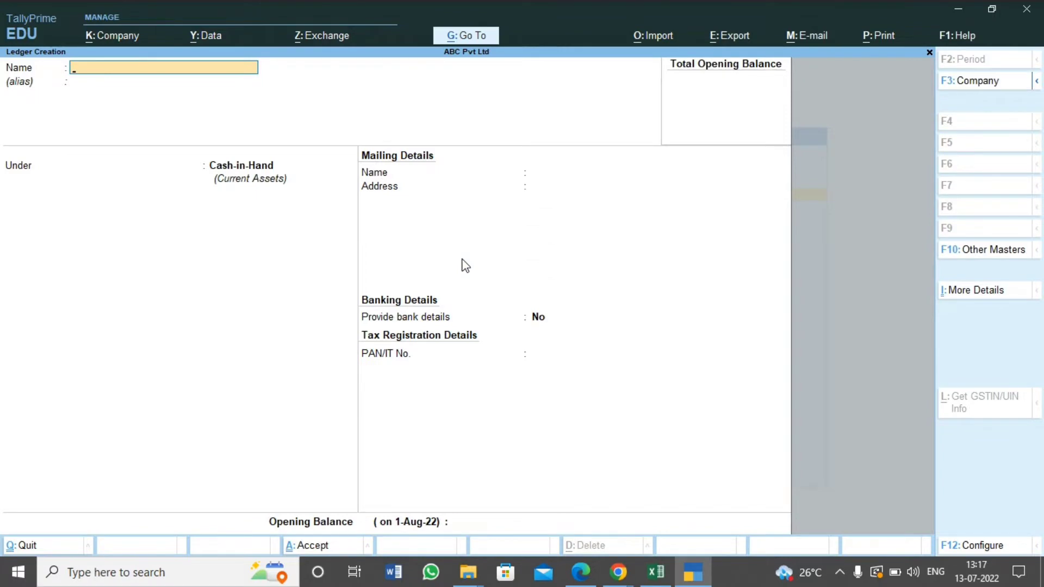
Check the first ledger in the Excel trial balance, name the new ledger Capital and place it under Capital Account
key(alt+Tab)
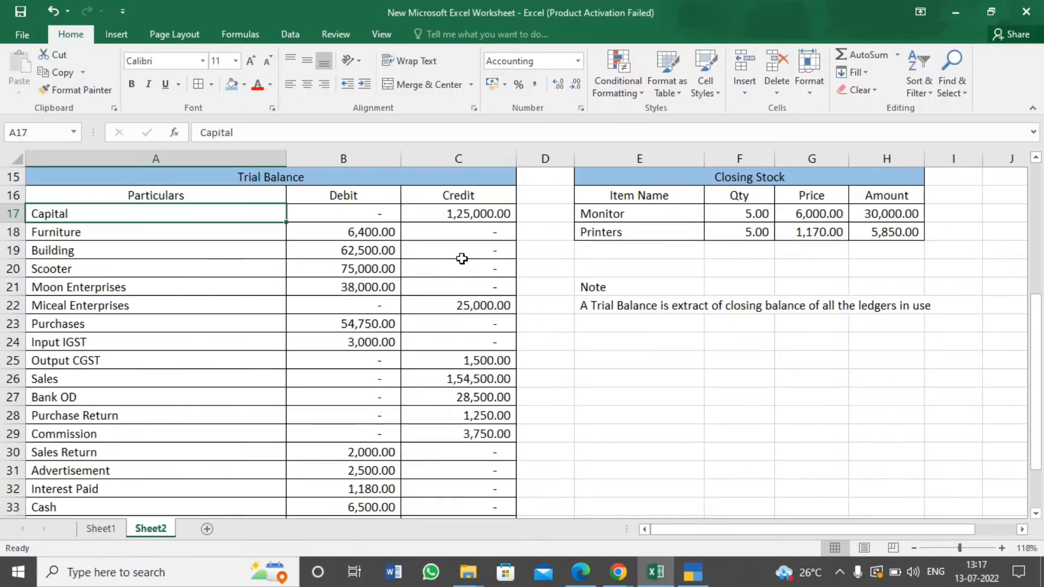
key(alt+Tab)
text(Capi)
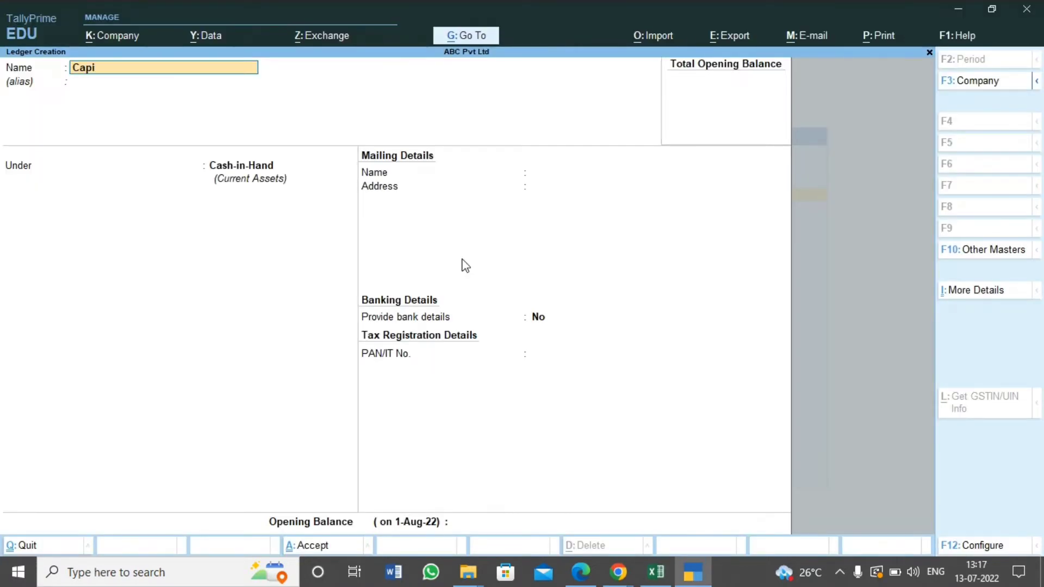
text(tal A)
key(BackSpace)
key(Return)
key(Return)
text(Cap)
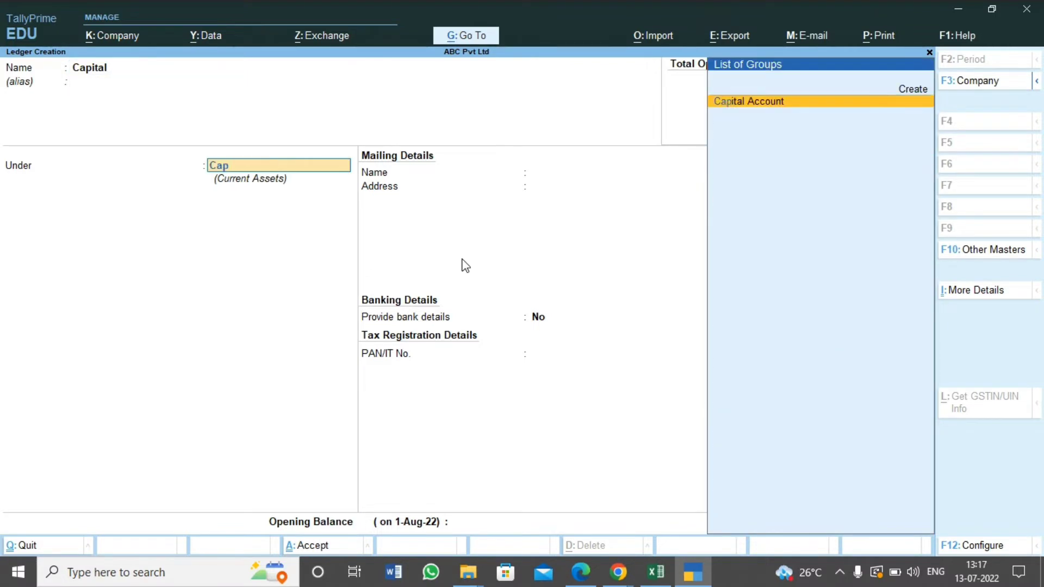
text(ital)
key(Return)
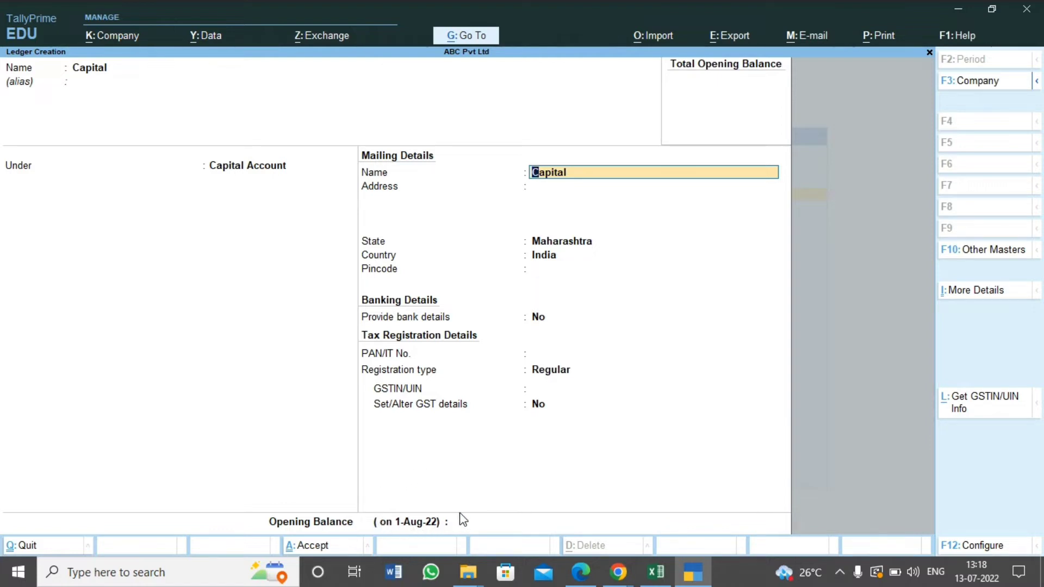
Enter the Capital ledger's opening balance of 1,25,000 Cr from the Excel trial balance and save the ledger
key(ctrl+a)
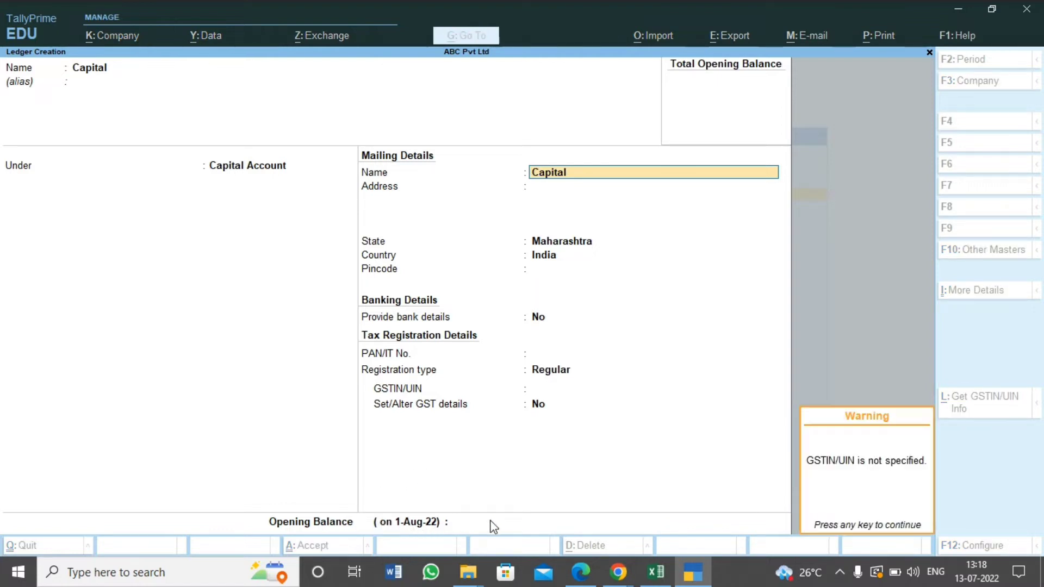
click(500, 522)
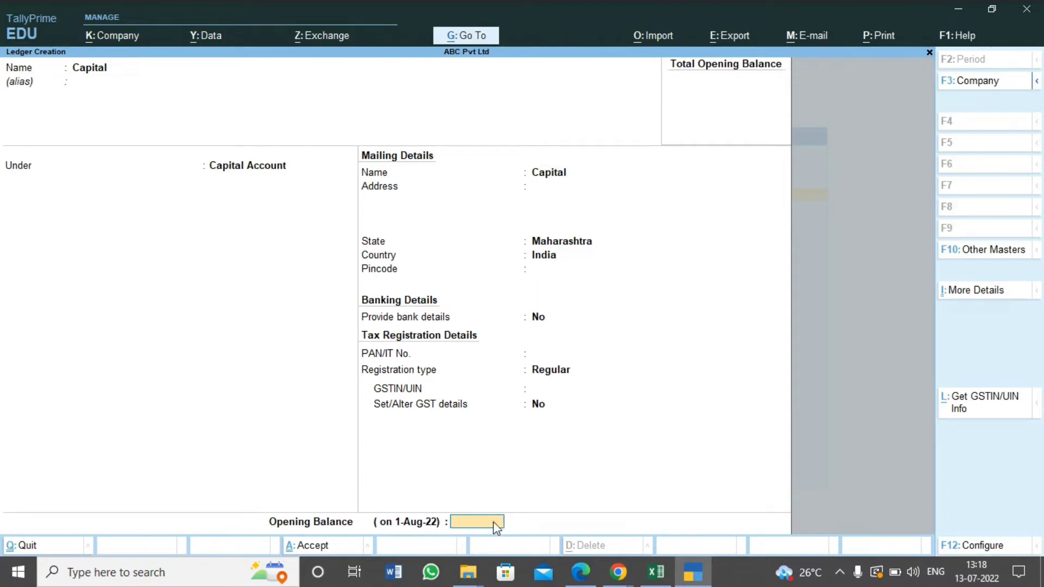
key(alt+Tab)
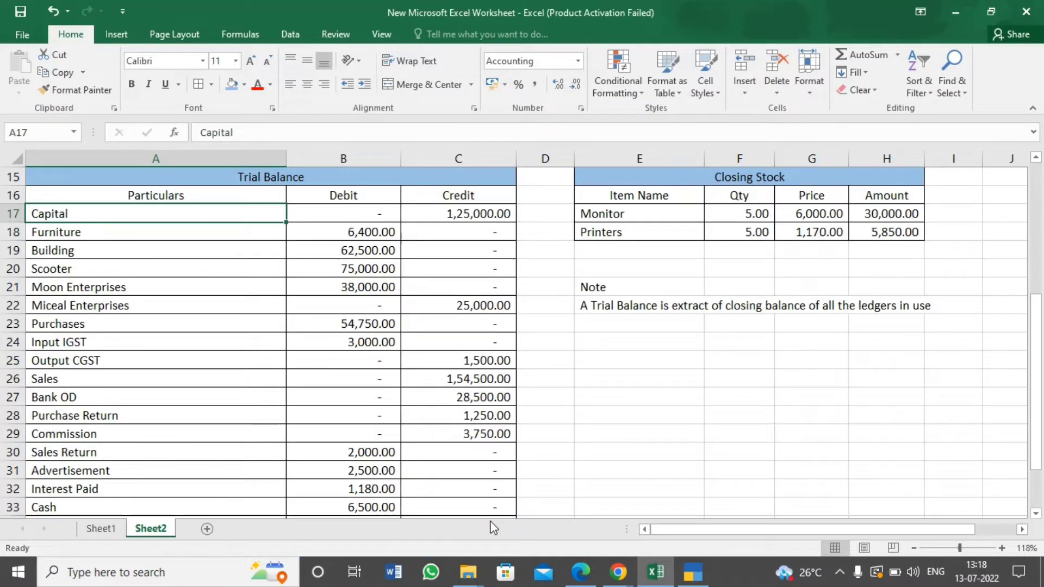
key(alt+Tab)
text(1,25,0)
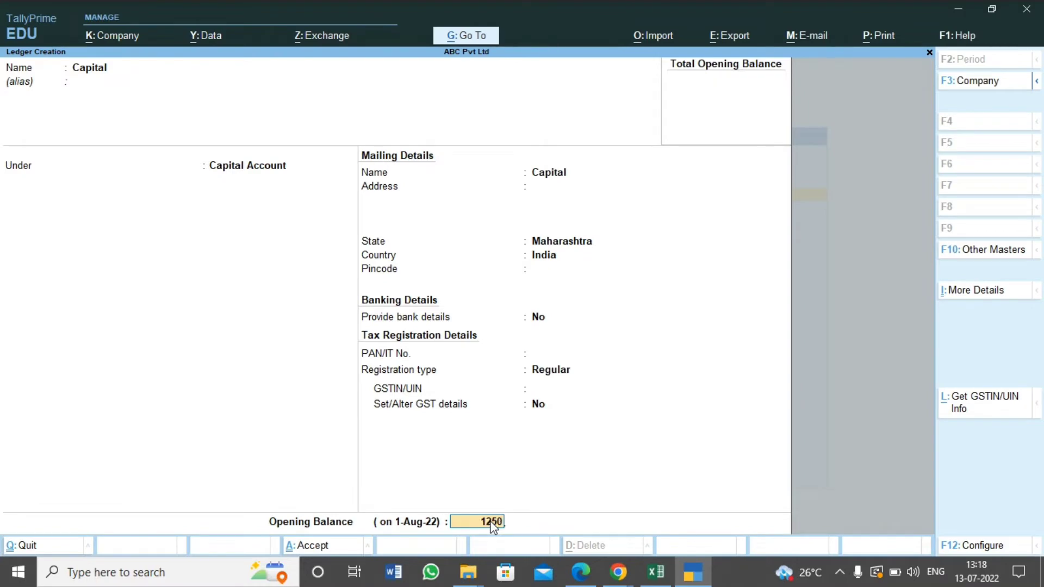
text(00)
key(Return)
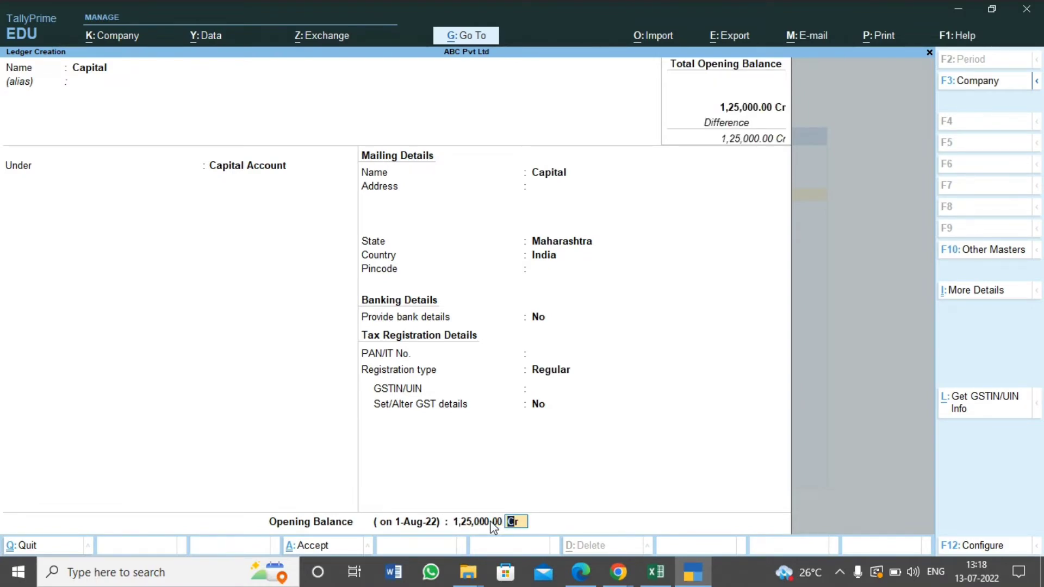
key(alt+Tab)
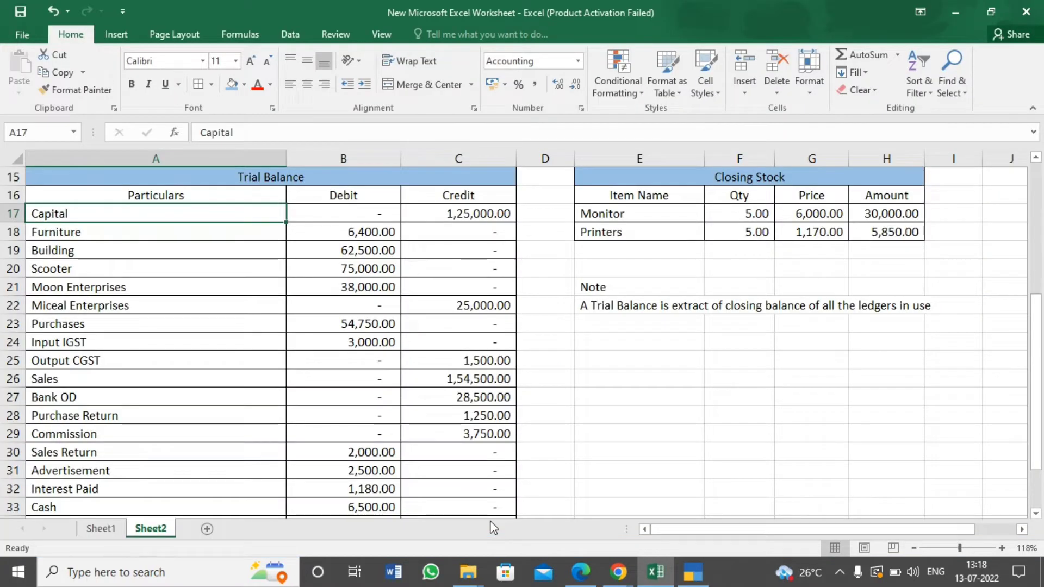
key(alt+Tab)
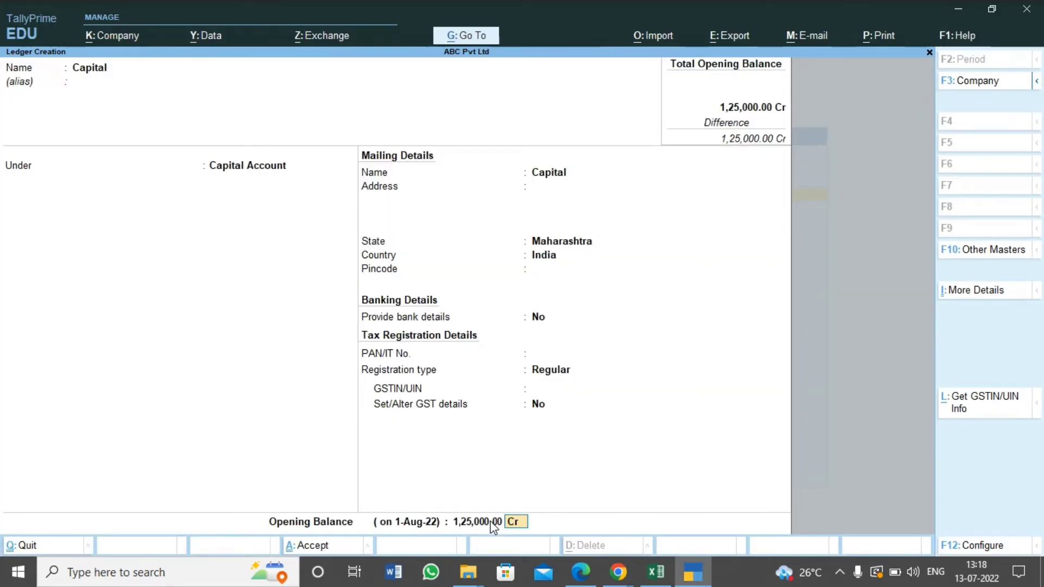
key(ctrl)
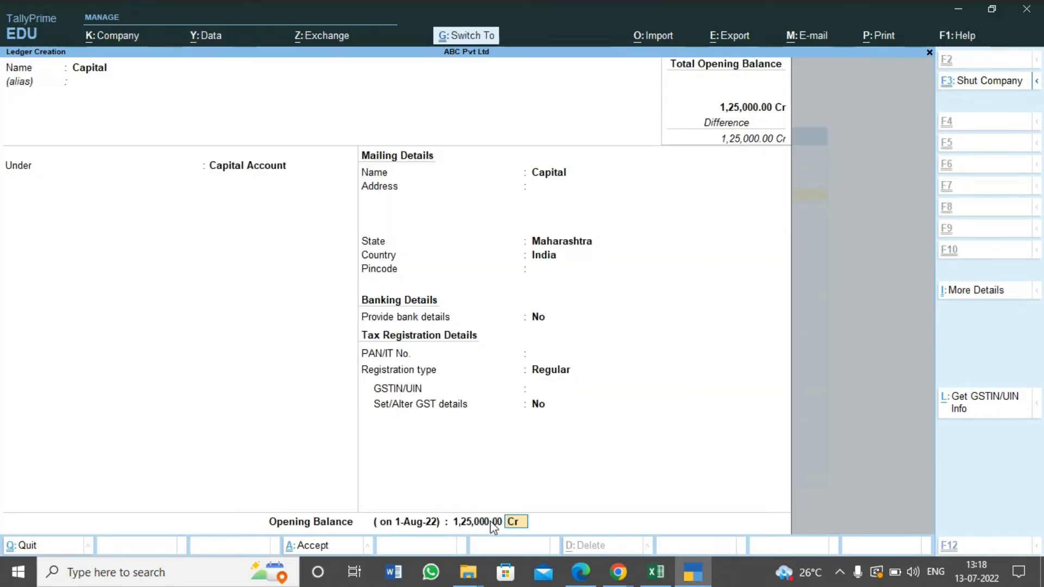
key(ctrl+a)
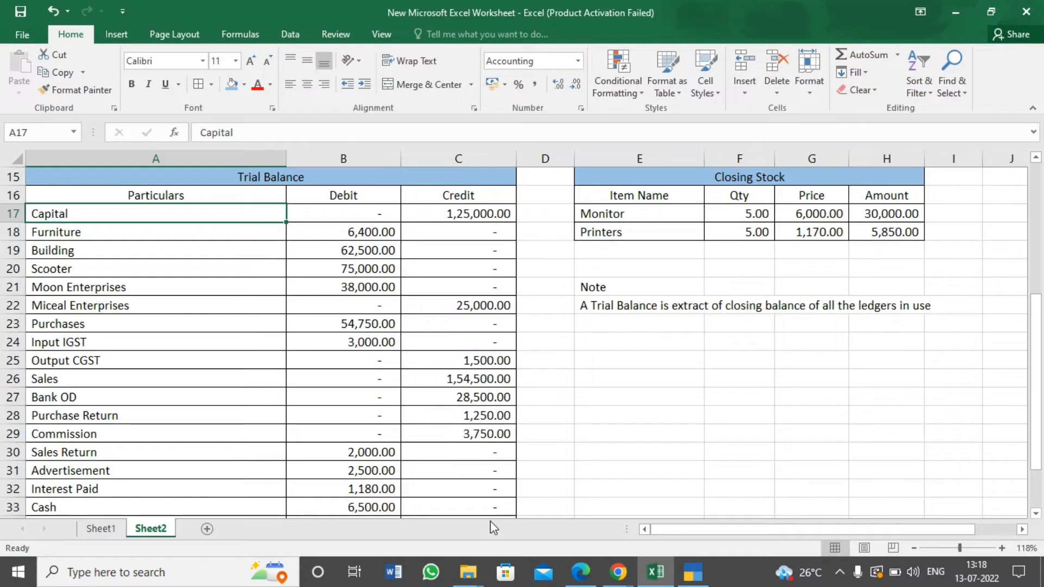
Name the next new ledger Furniture and place it under the Fixed Assets group
key(alt+Tab)
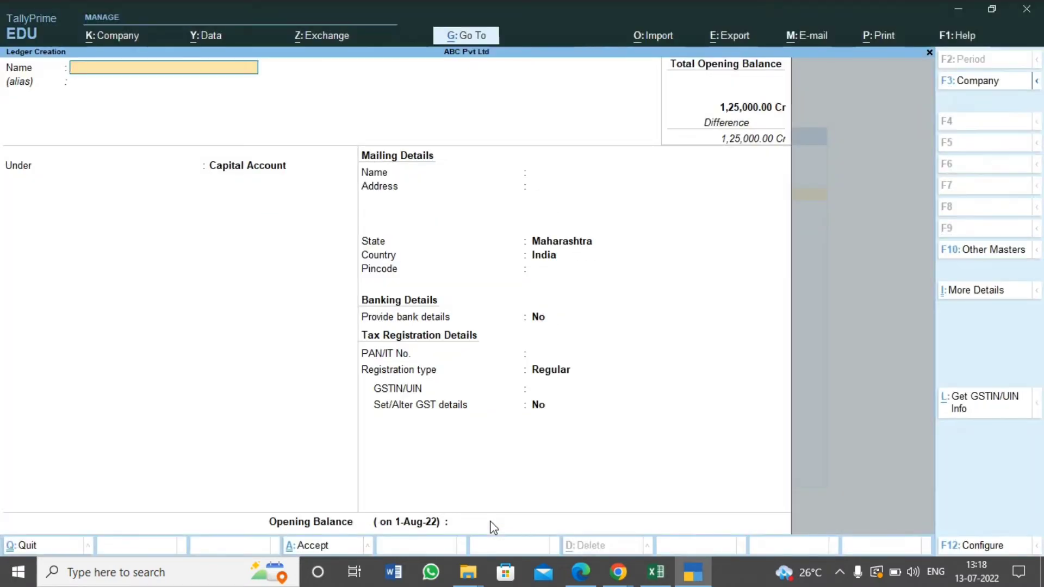
text(Furniture)
key(Return)
key(Return)
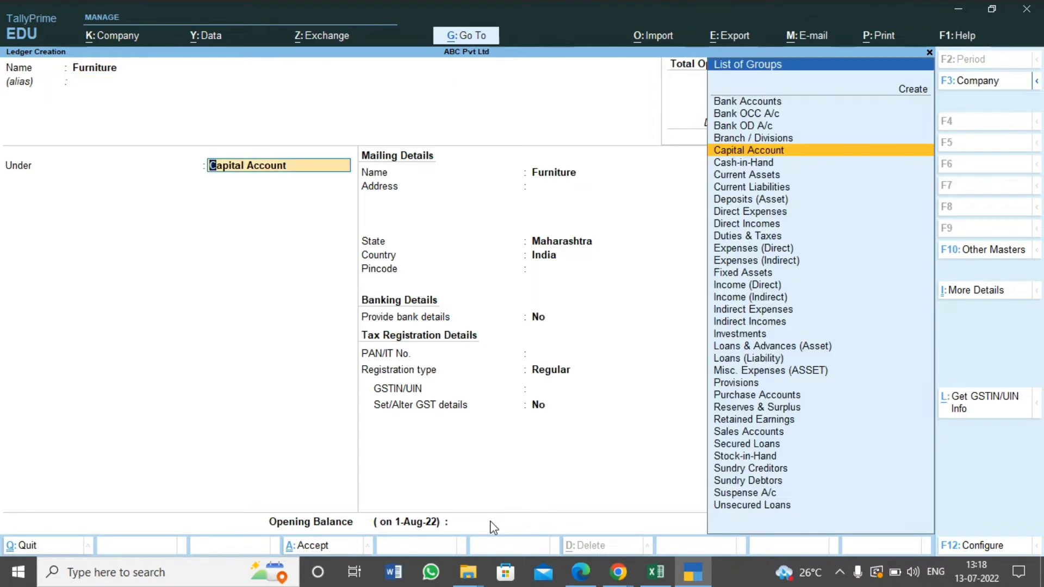
text(Fixed)
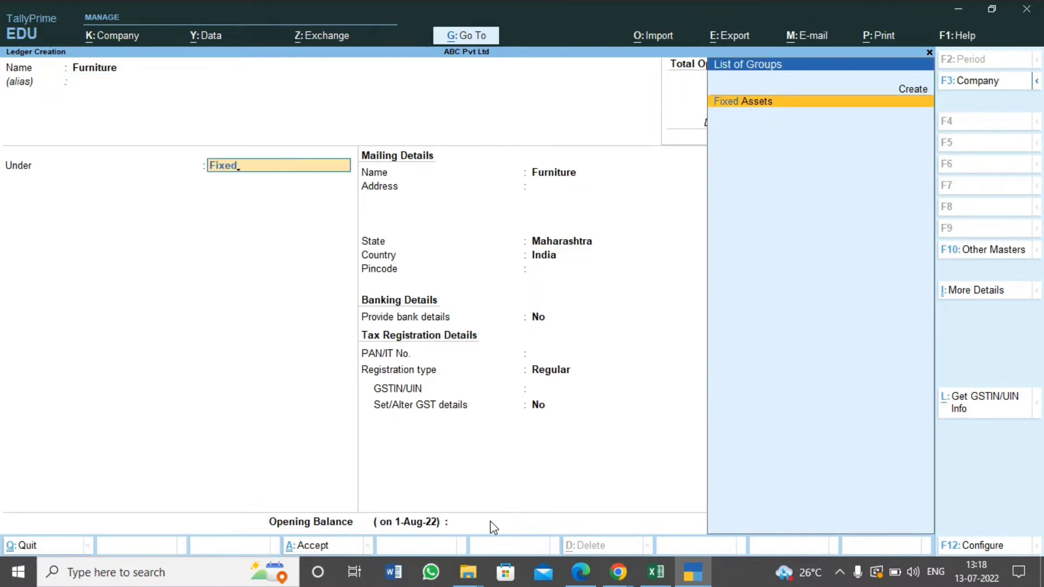
key(Return)
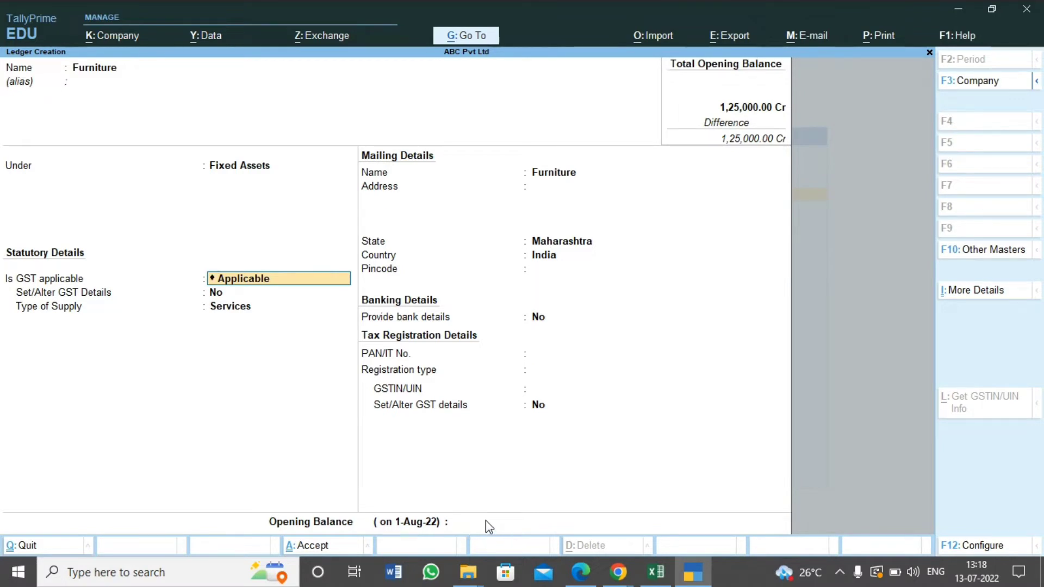
Enter the Furniture ledger's opening balance of 6,400 Dr from the Excel trial balance and save the ledger
click(484, 521)
key(alt+Tab)
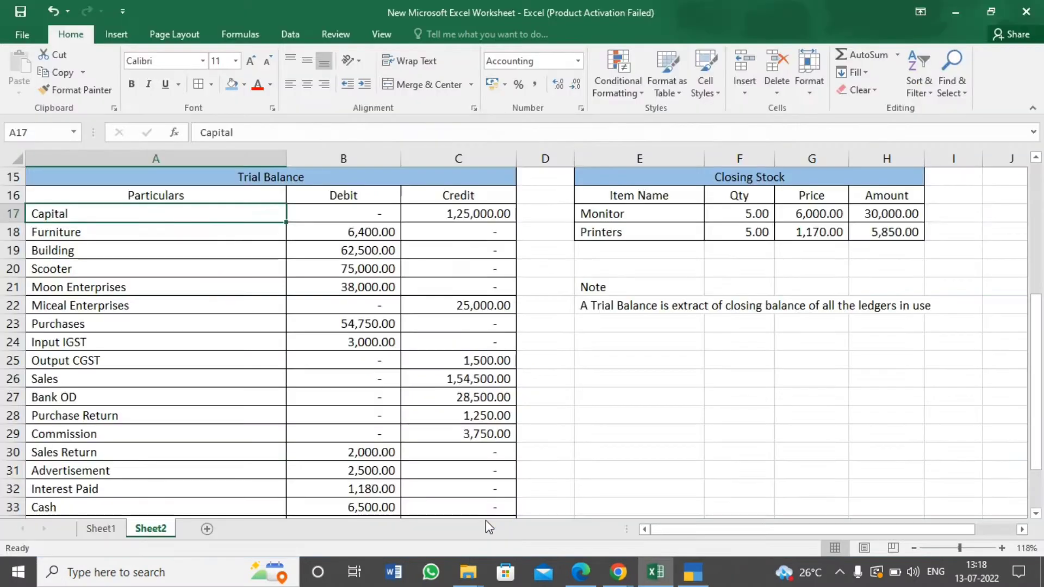
key(alt+Tab)
text(6,4)
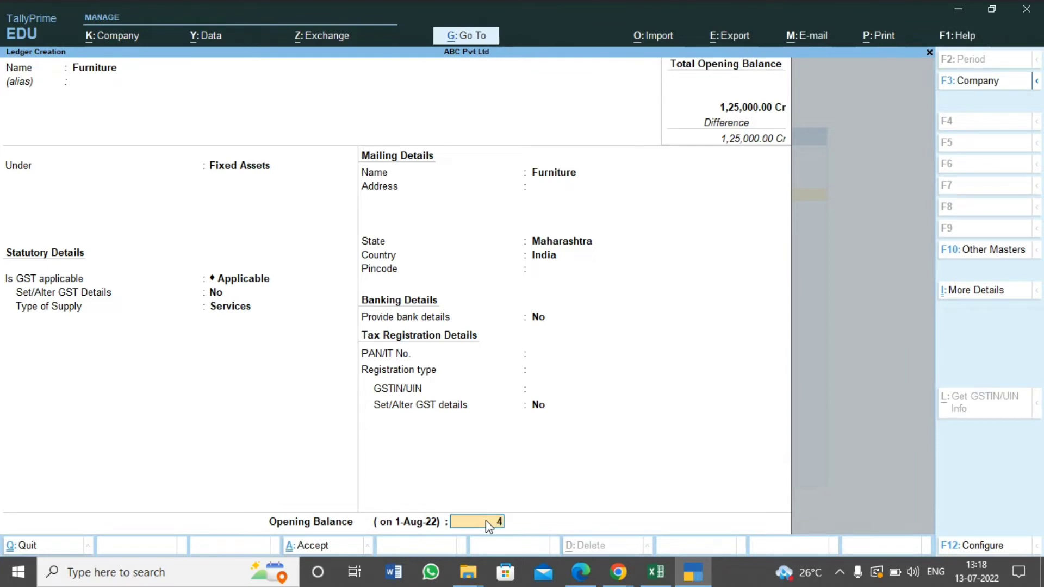
text(00)
key(Return)
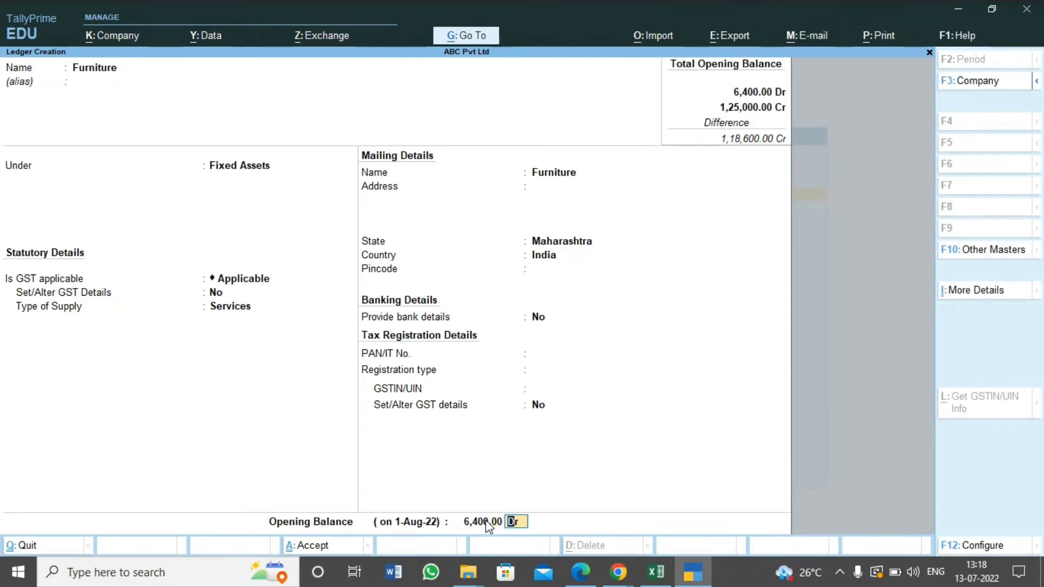
key(Return)
key(Return)
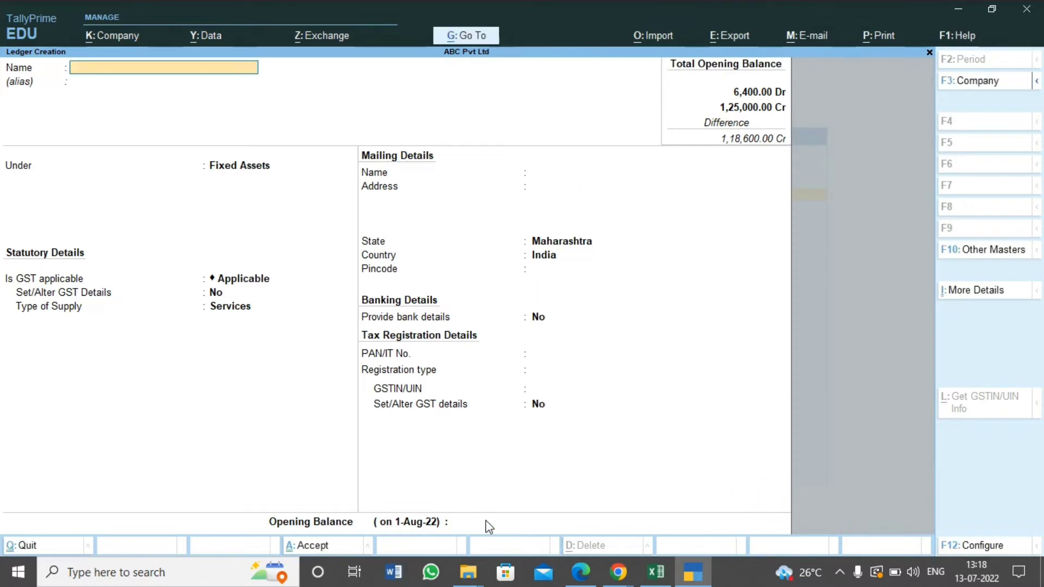
Check the next ledger in the Excel trial balance, name the new ledger Building and keep it under Fixed Assets
key(alt+Tab)
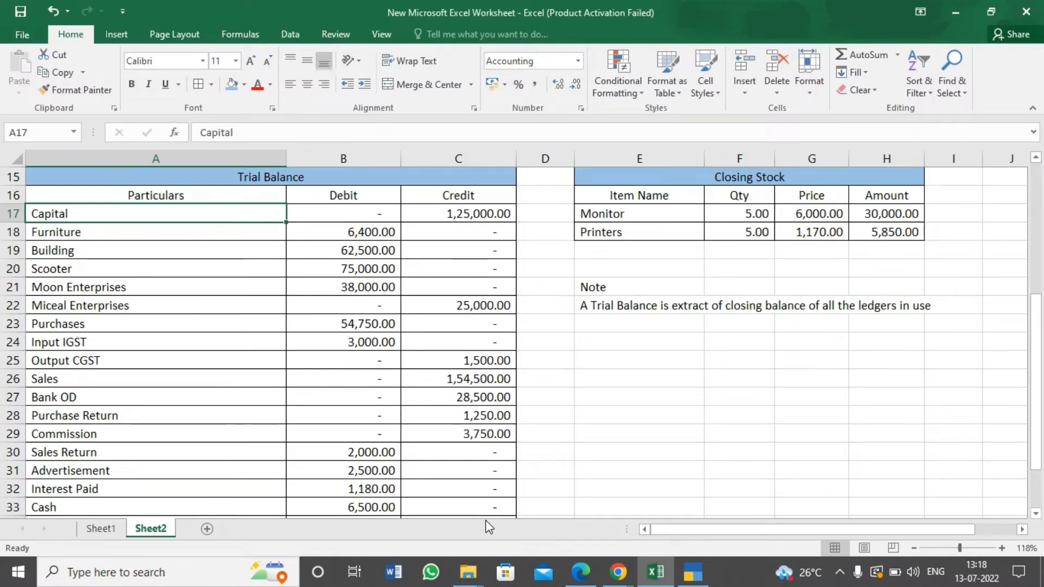
key(alt+Tab)
text(B)
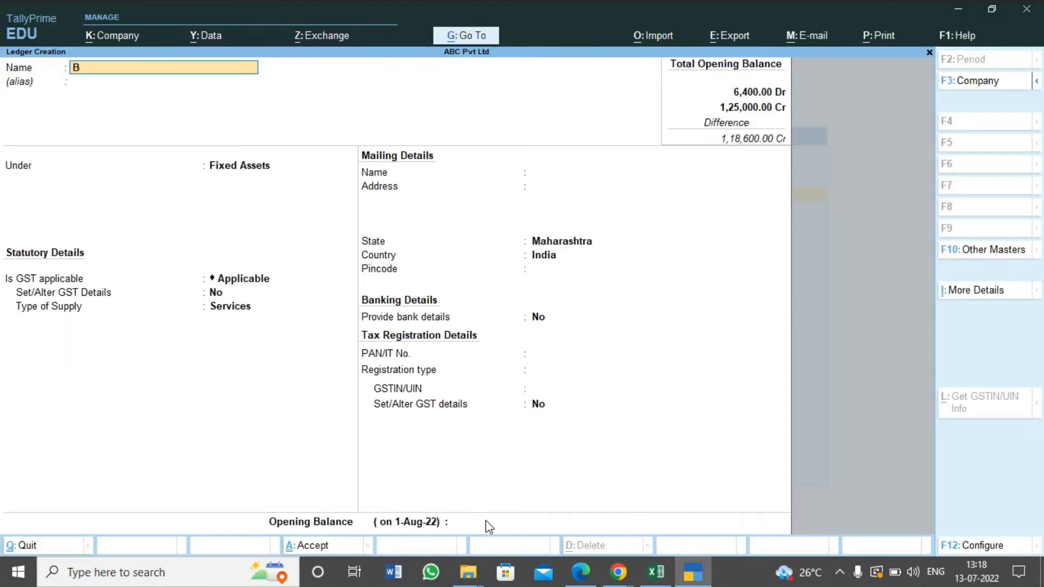
text(uilding)
key(Return)
key(Return)
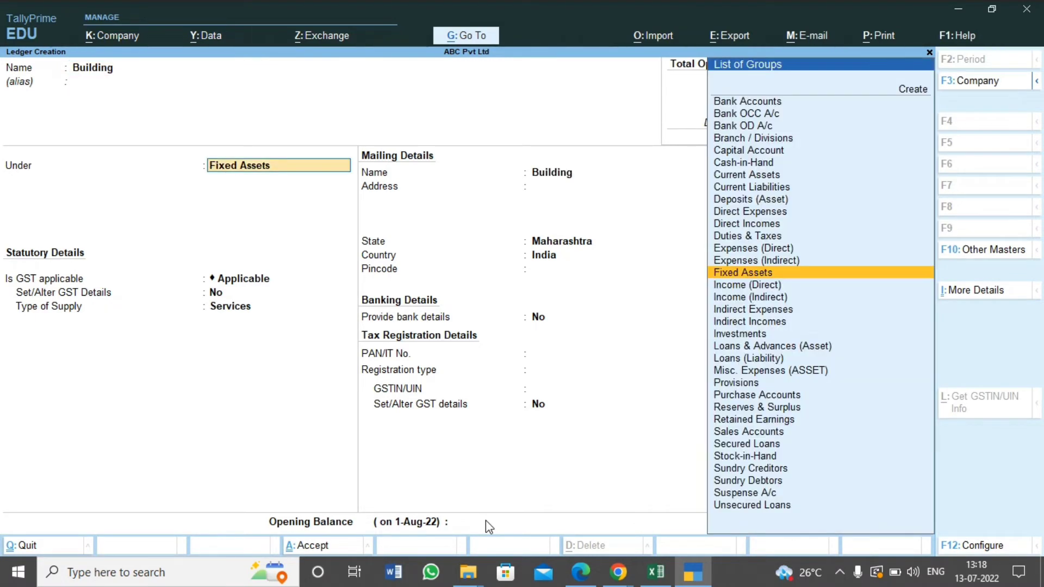
key(Return)
Enter the Building ledger's opening balance of 62,500 Dr and save the ledger
key(Return)
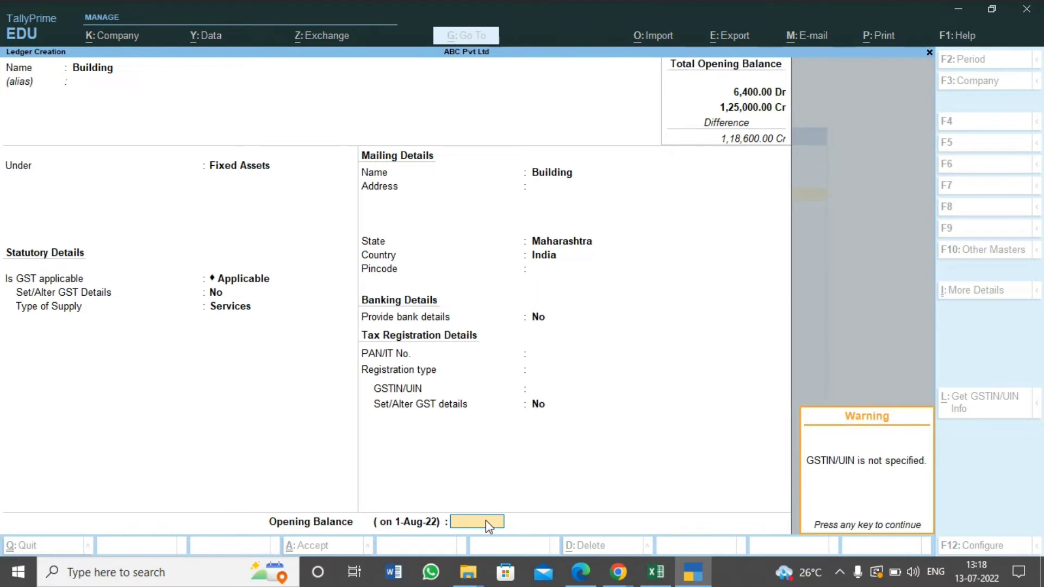
key(Return)
text(62500)
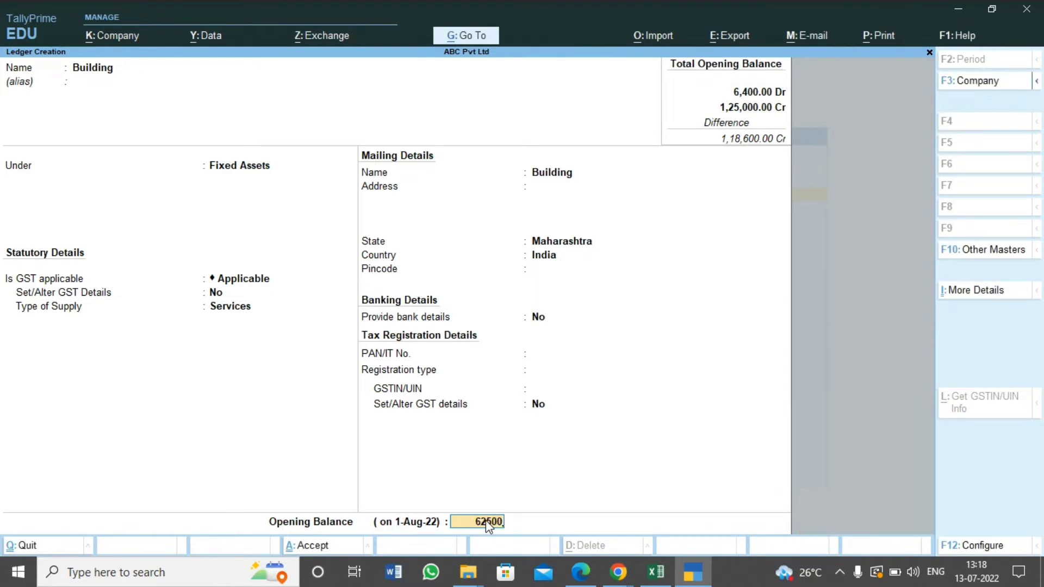
key(Return)
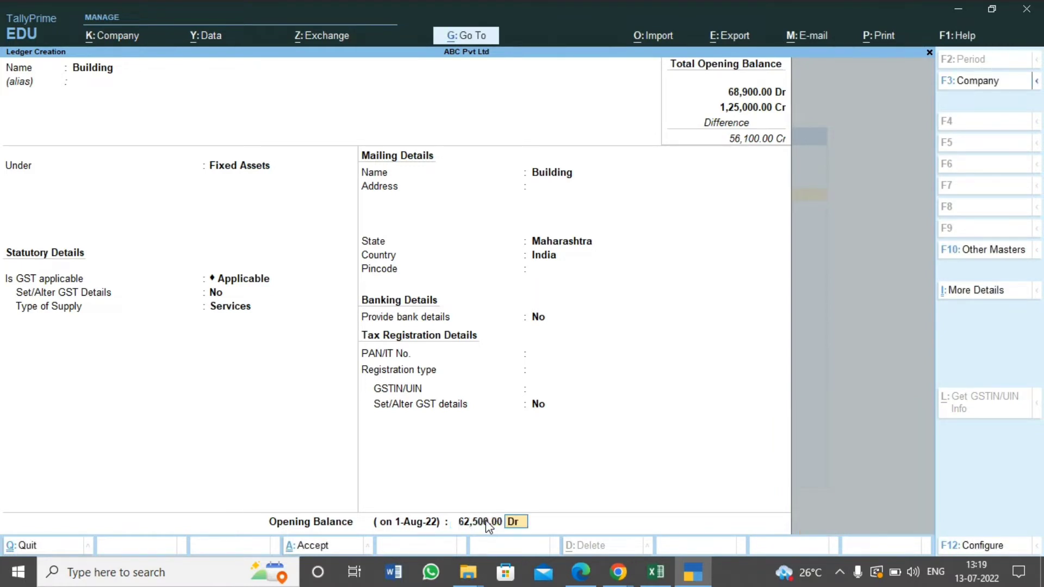
key(ctrl+a)
Check the Excel trial balance again and name the next new ledger Scooter, keeping it under the Fixed Assets group
key(alt+Tab)
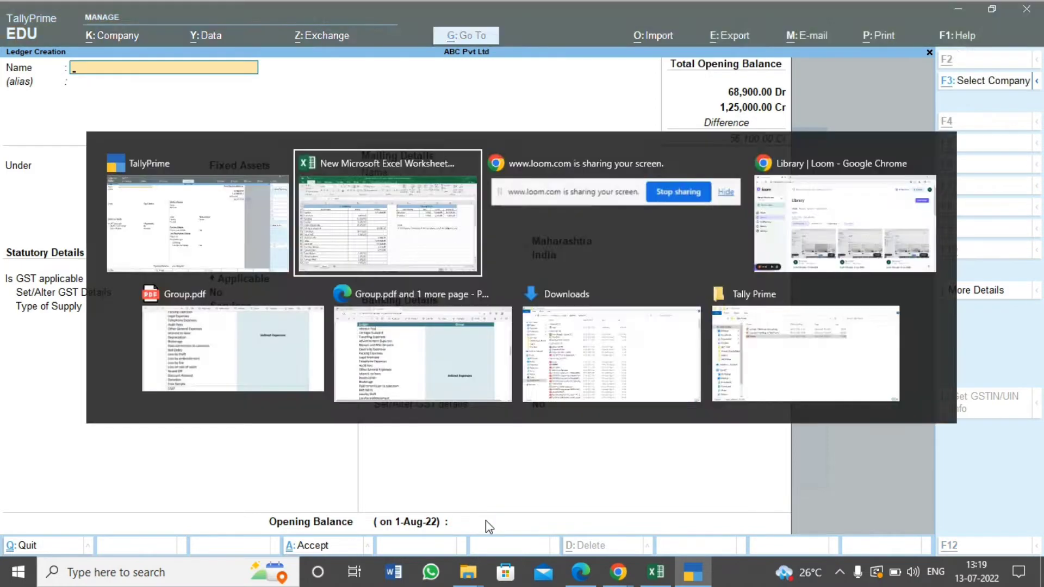
key(alt+Tab)
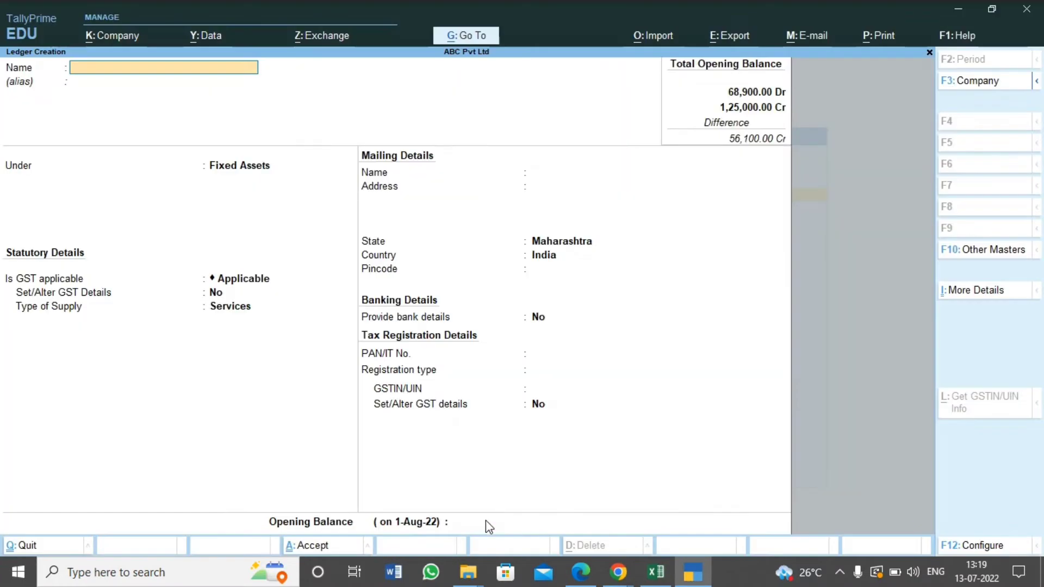
text(Scoo)
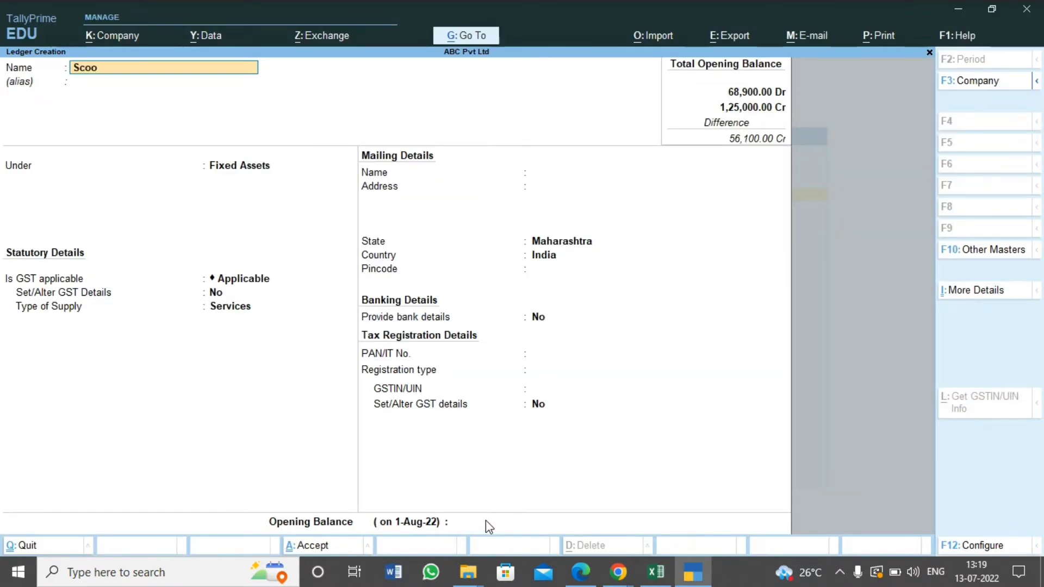
text(ter)
key(Return)
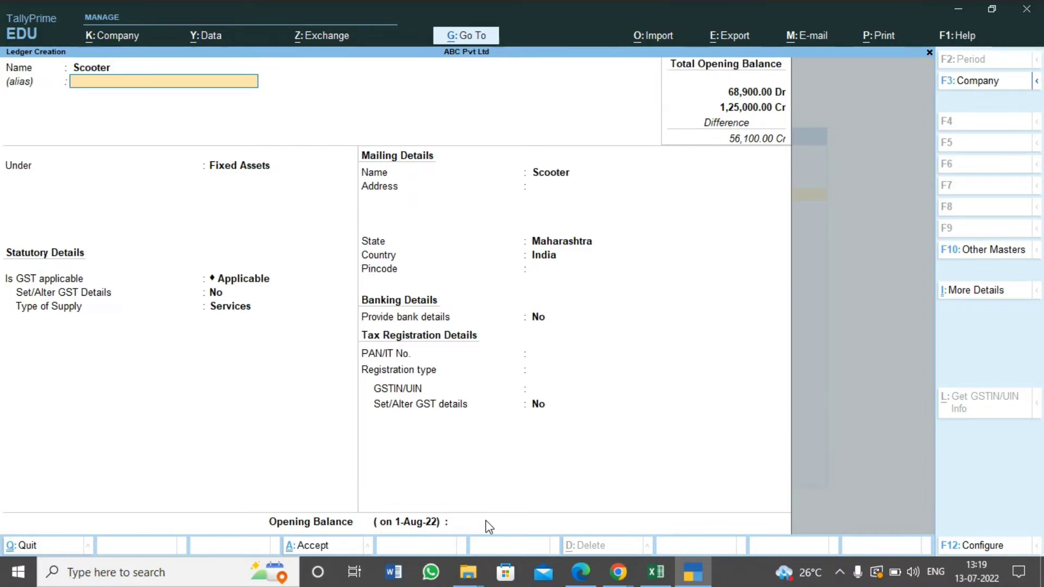
key(Return)
Enter the Scooter ledger's opening balance of 75,000 Dr from the Excel trial balance and save the ledger
key(alt+Tab)
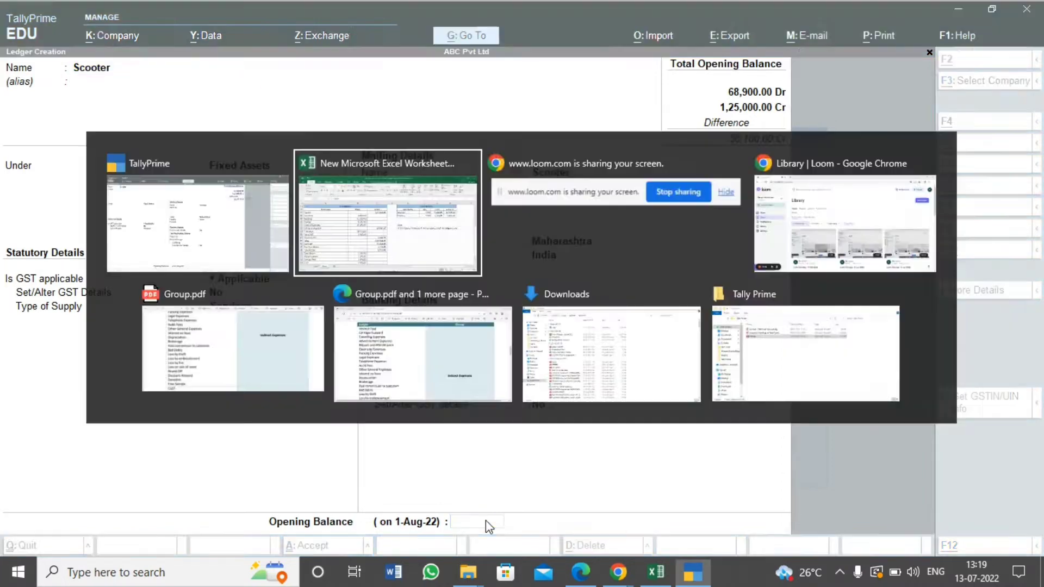
key(alt+Tab)
text(75)
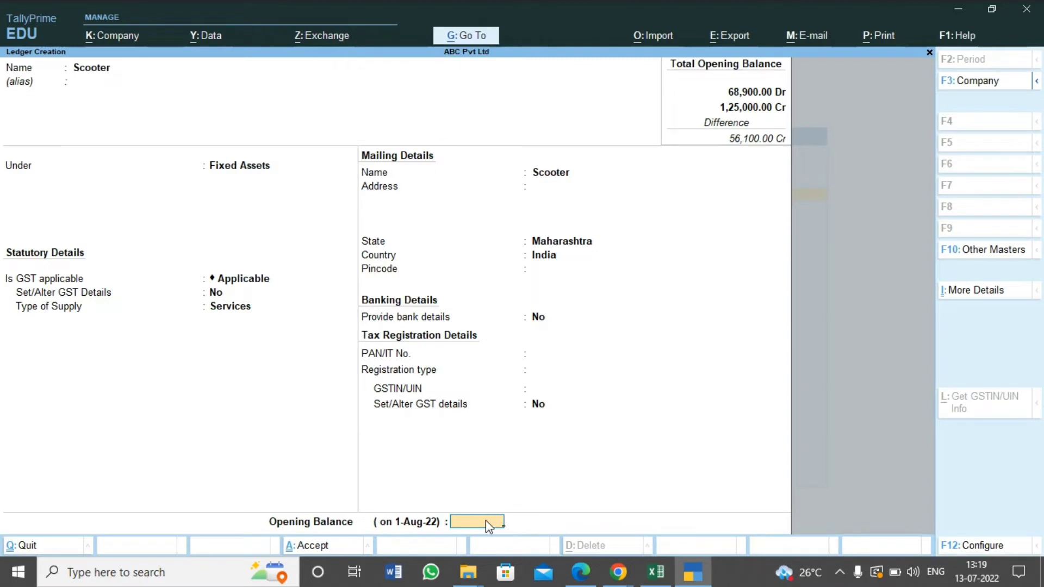
text(000)
key(Return)
key(ctrl+a)
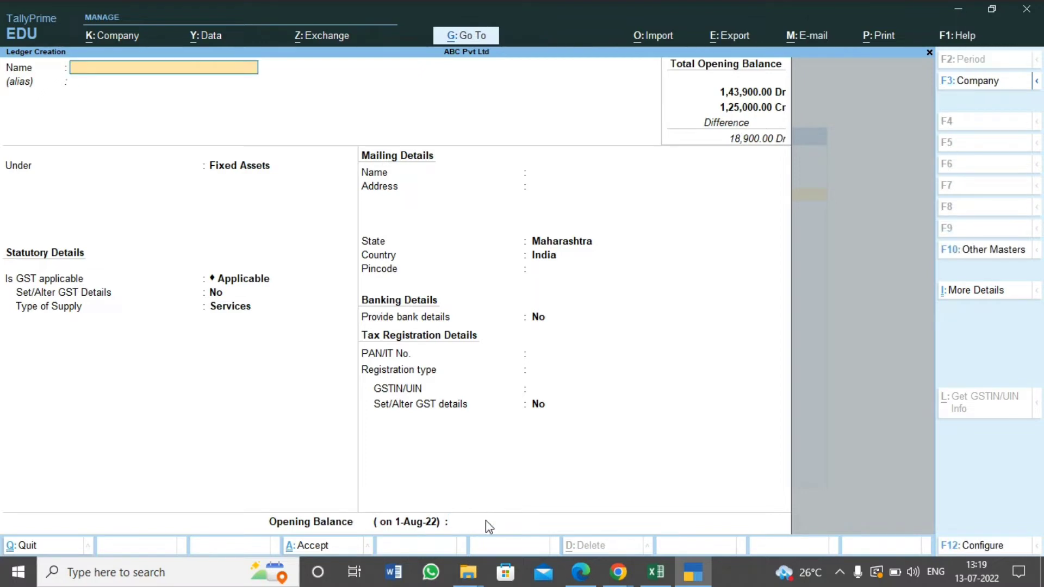
Examine the Moon Enterprises row in the Excel trial balance to see whether its balance is debit or credit
key(alt+Tab)
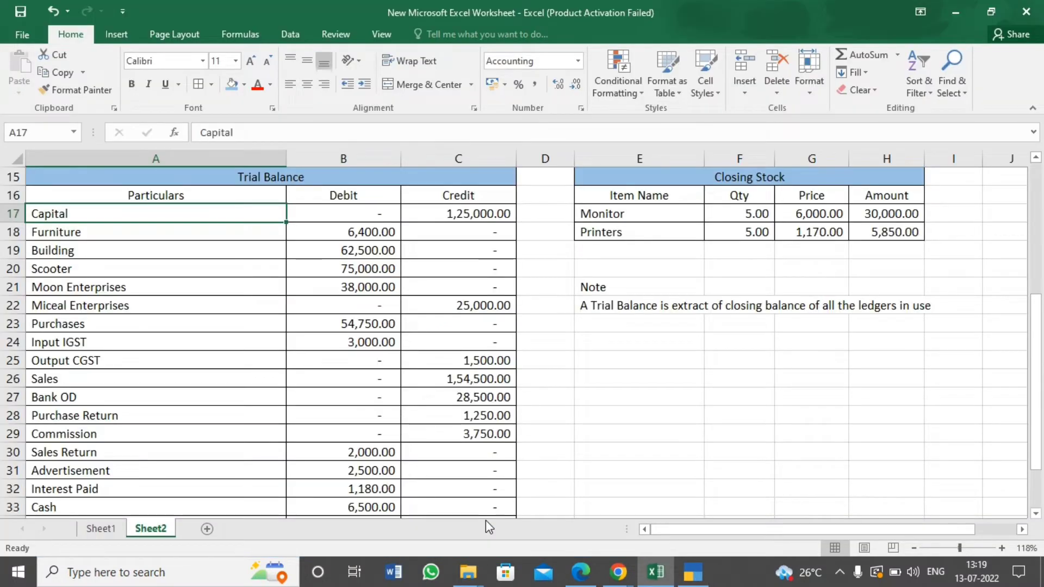
click(130, 303)
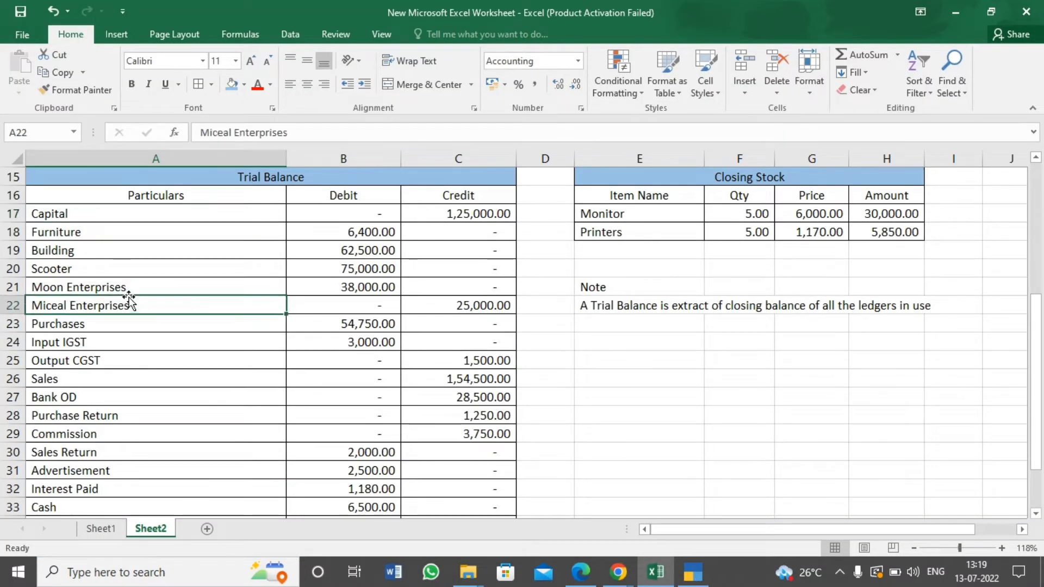
click(154, 287)
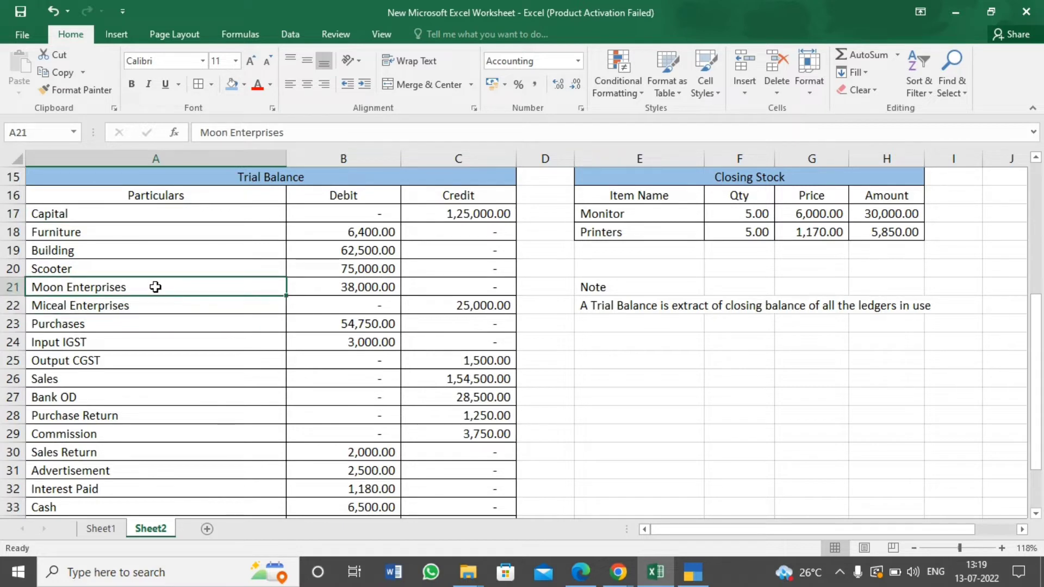
key(Right)
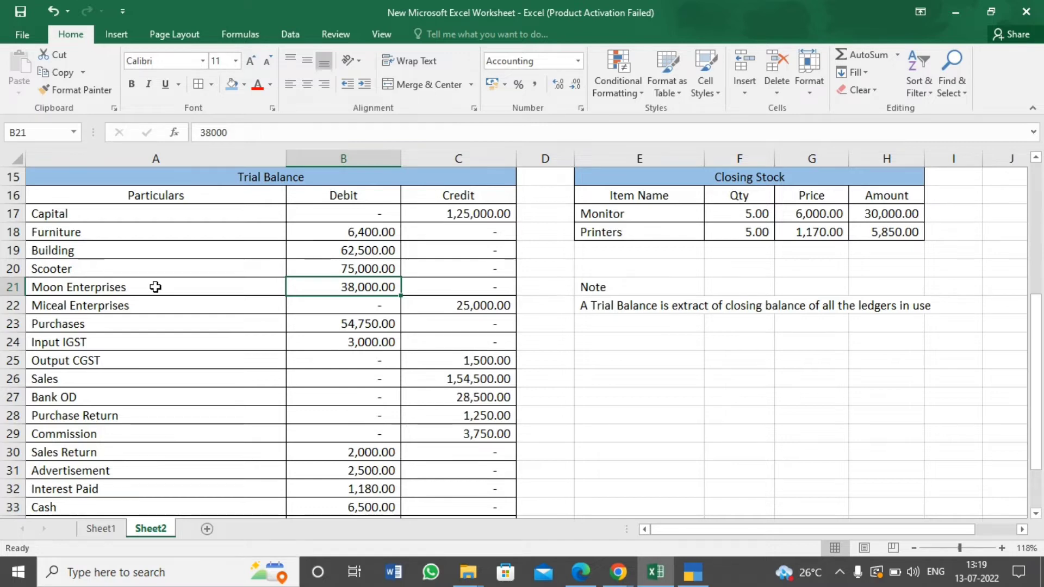
click(155, 287)
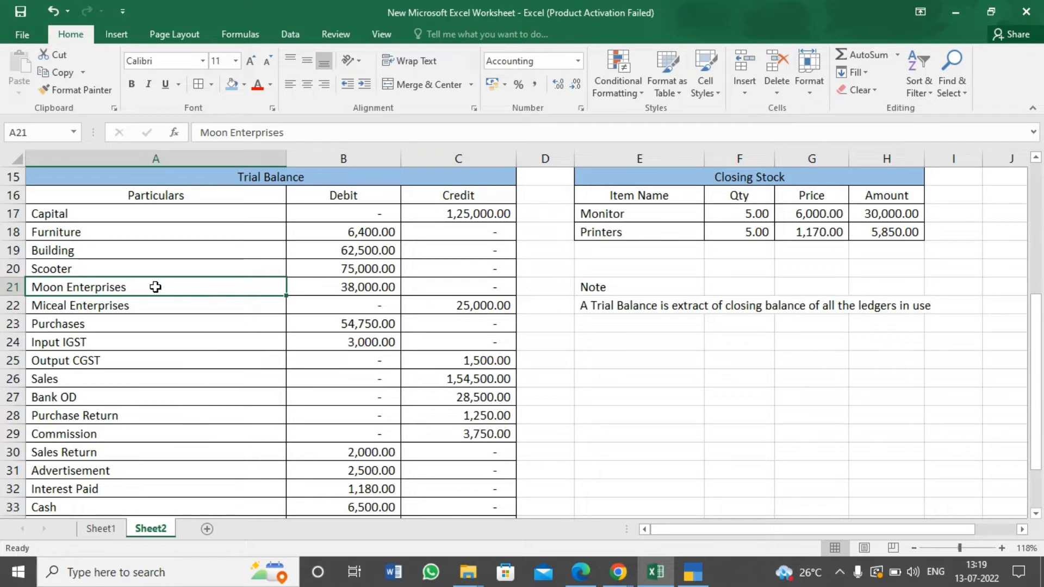
key(alt+Tab)
key(alt+Tab)
click(326, 291)
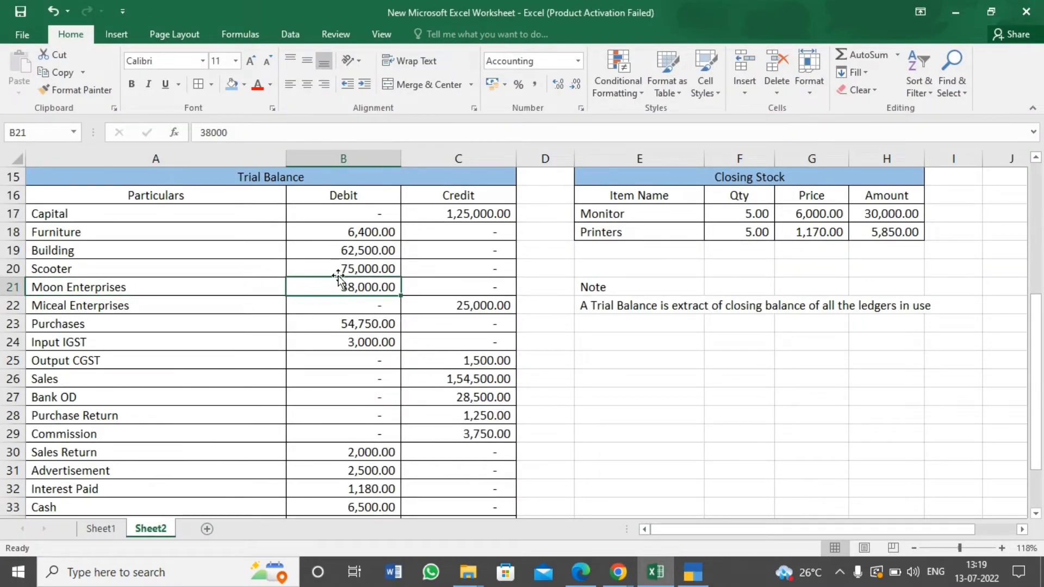
click(231, 283)
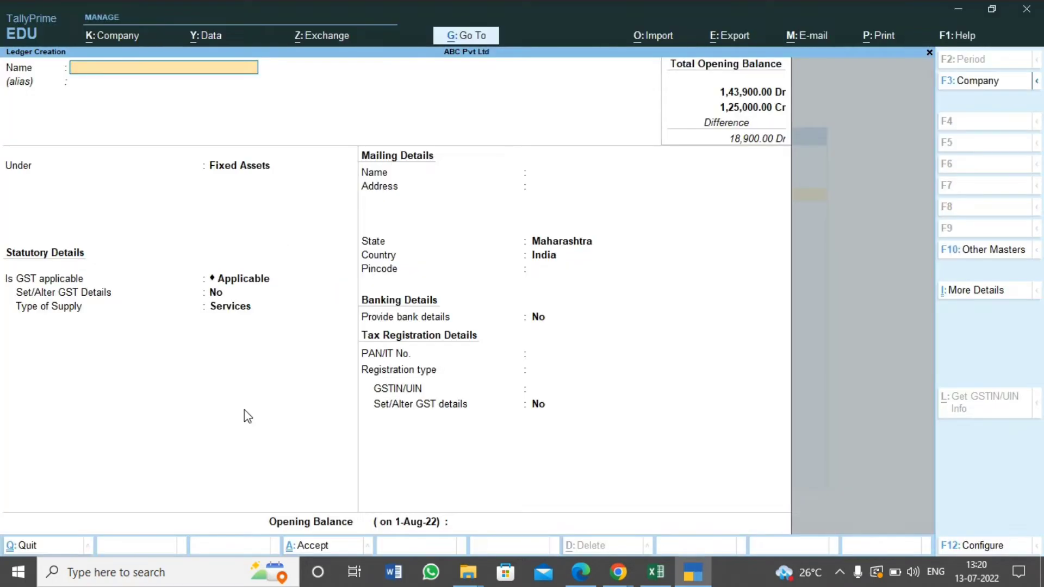
Name the new ledger Moon Enterprises and place it under the Sundry Debtors group
text(Moon Enterp)
key(BackSpace)
key(BackSpace)
text(sets)
key(Return)
key(Return)
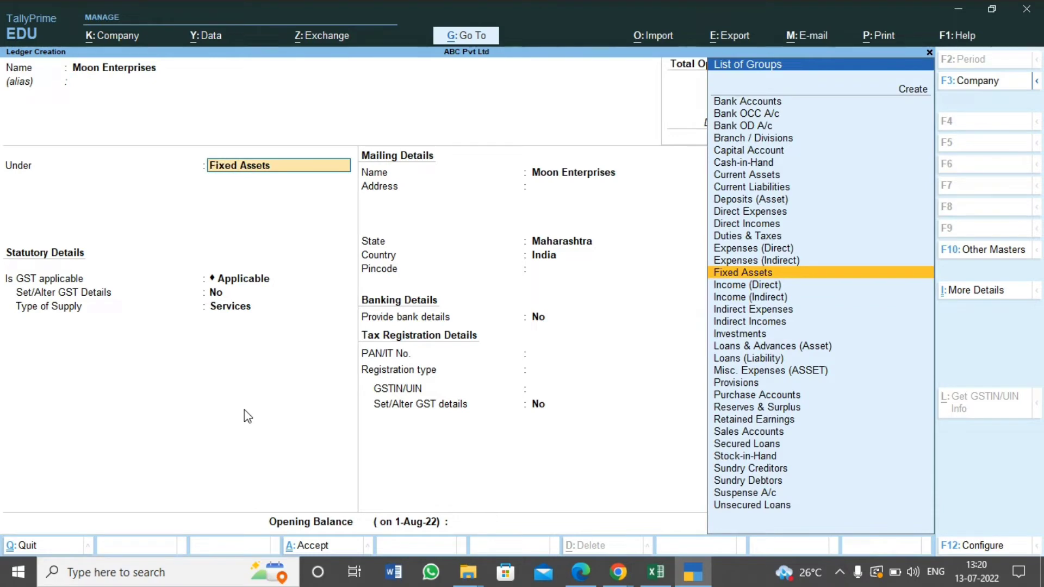
text(Deb)
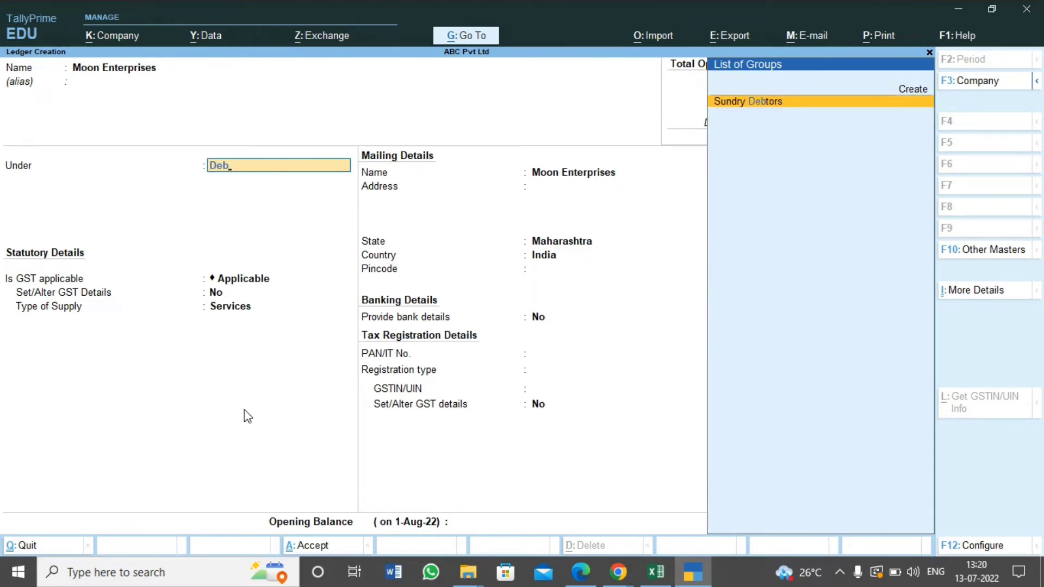
key(Return)
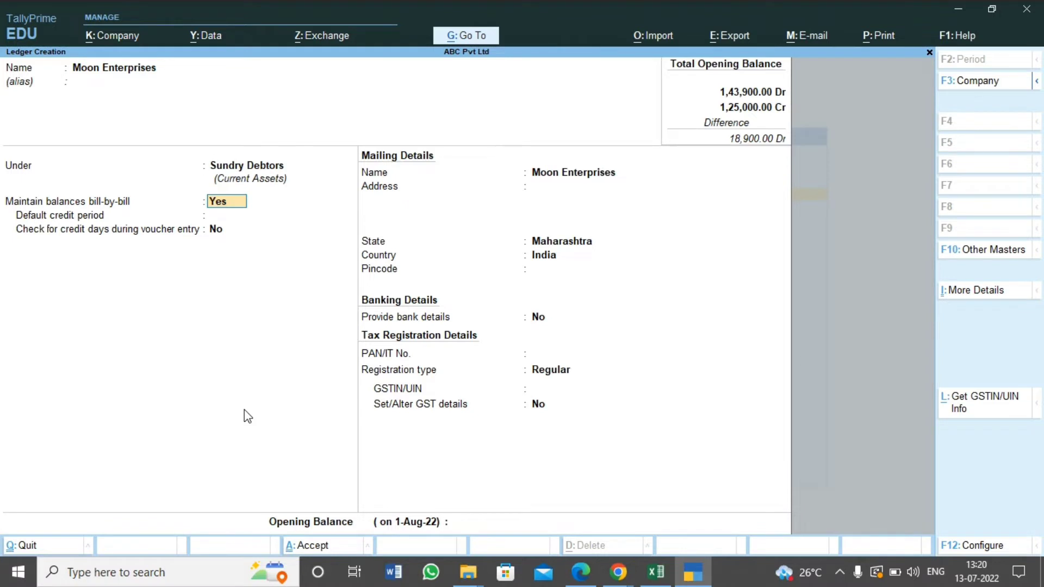
Keep bill-by-bill balances on and accept the default mailing, banking and tax details for Moon Enterprises, leaving the GSTIN blank
key(Return)
key(Return)
key(Return)
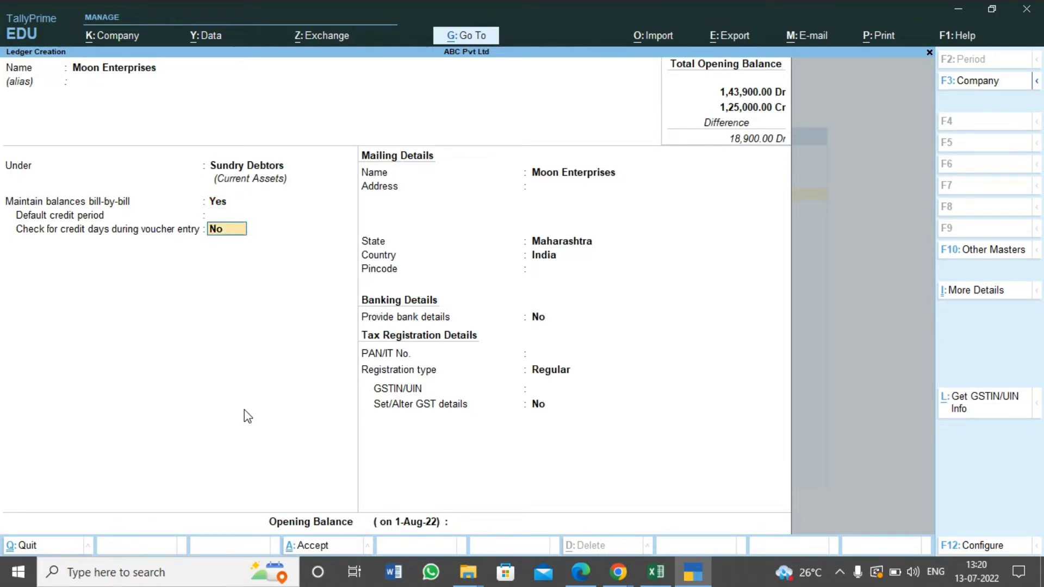
key(Return)
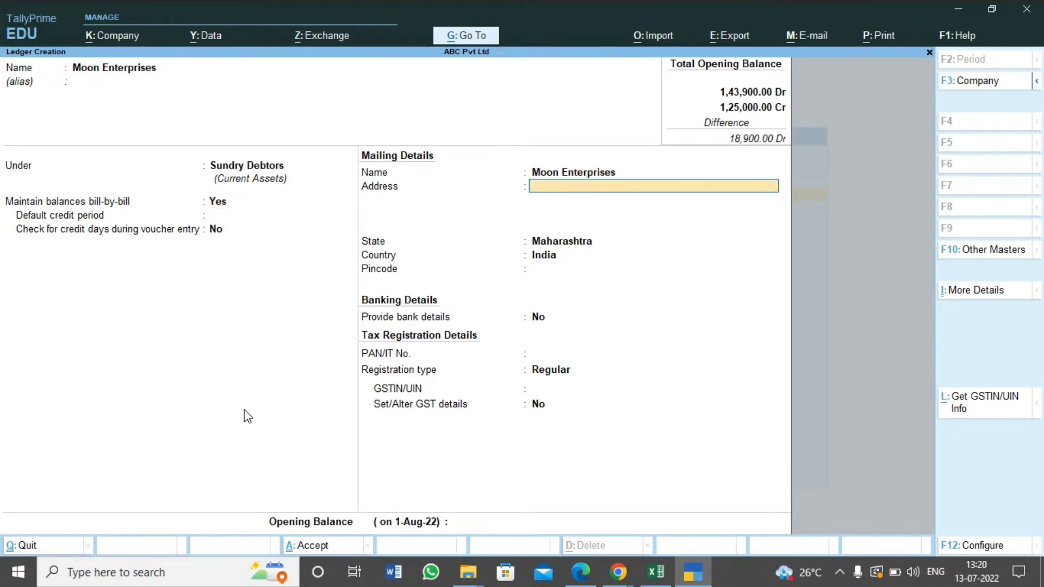
key(Return)
key(Return)
key(Return)
key(Return)
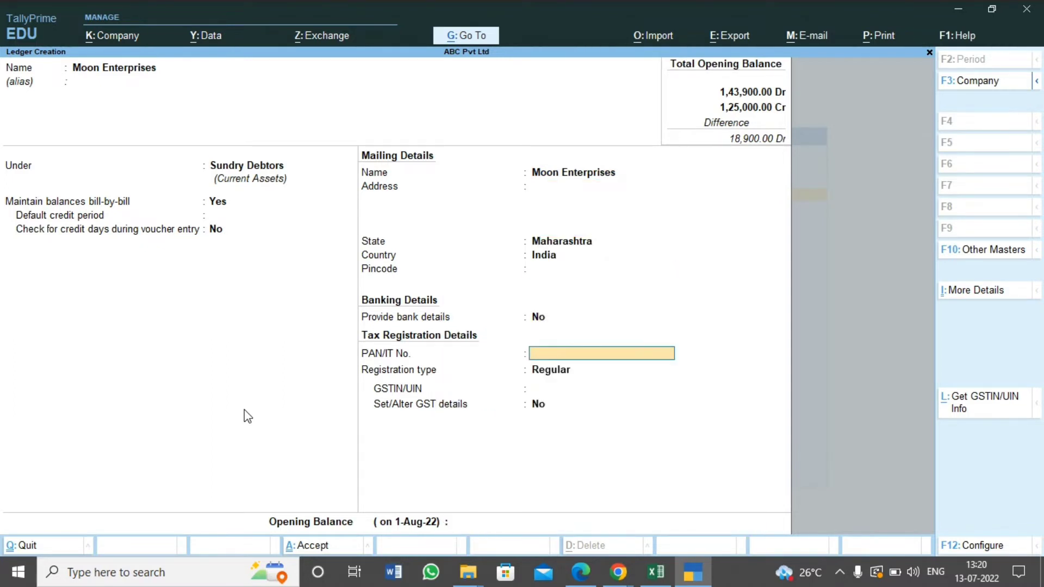
key(Return)
key(Return)
key(Return)
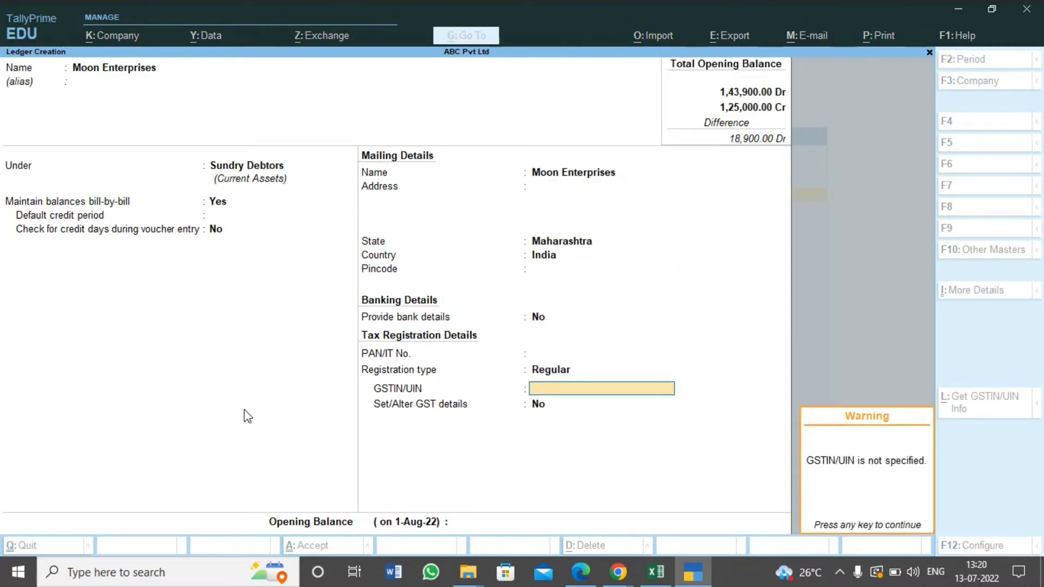
key(Return)
key(Return)
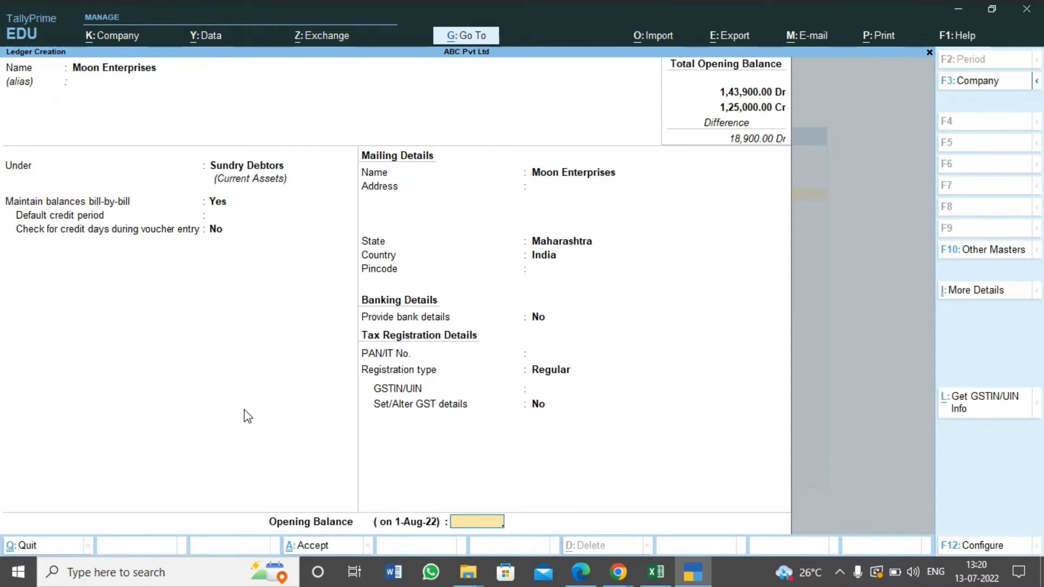
Enter the Moon Enterprises opening balance of 38,000 Dr from the Excel trial balance and save the ledger
key(alt+Tab)
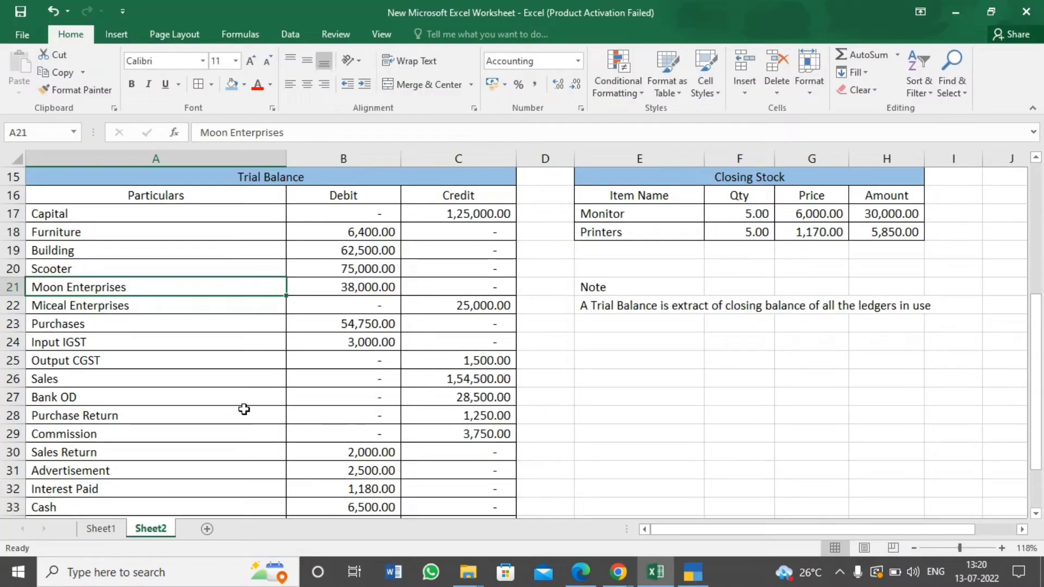
key(alt+Tab)
text(3)
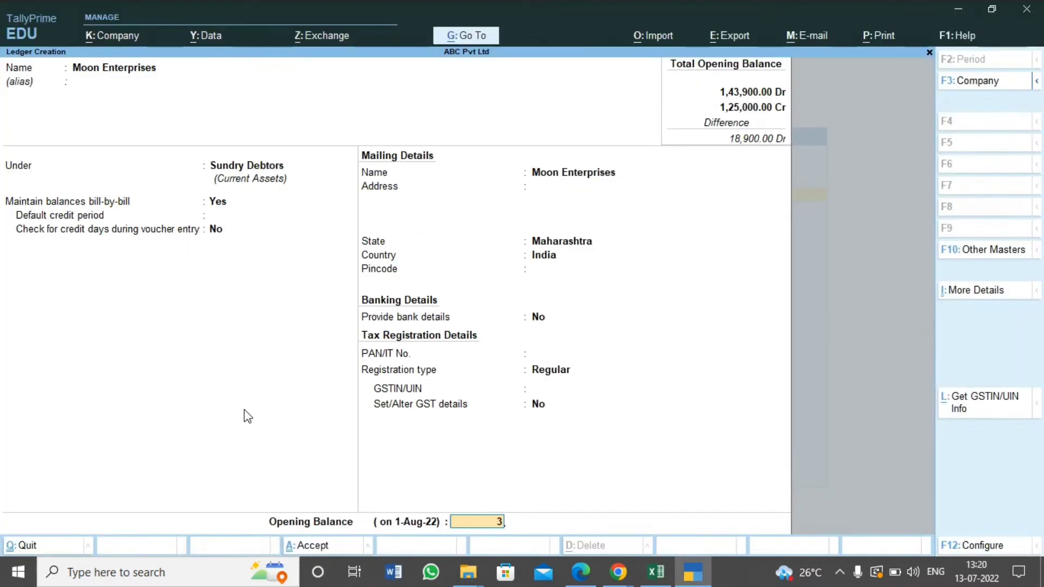
text(8,000)
key(Return)
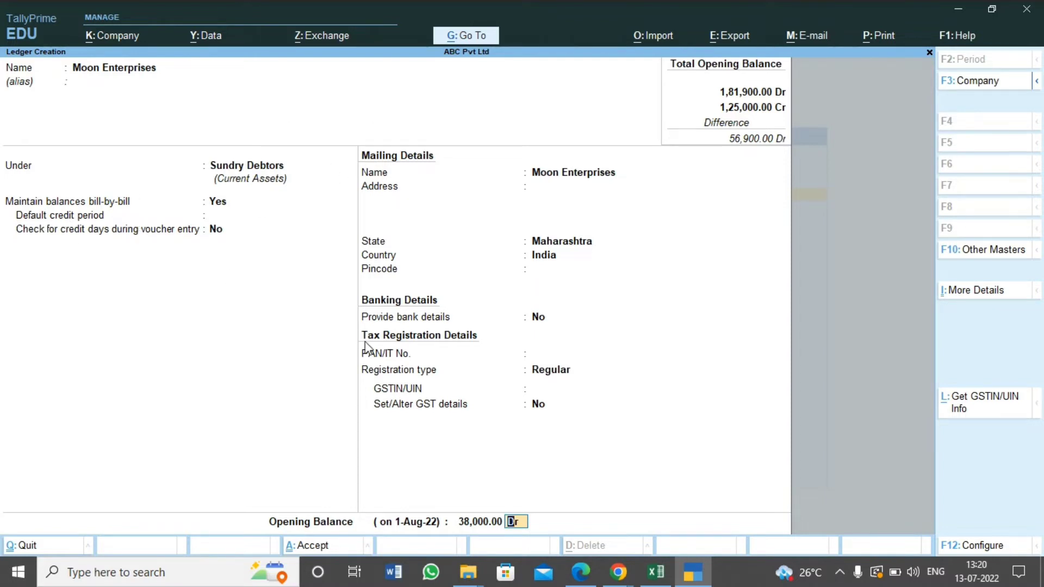
key(ctrl)
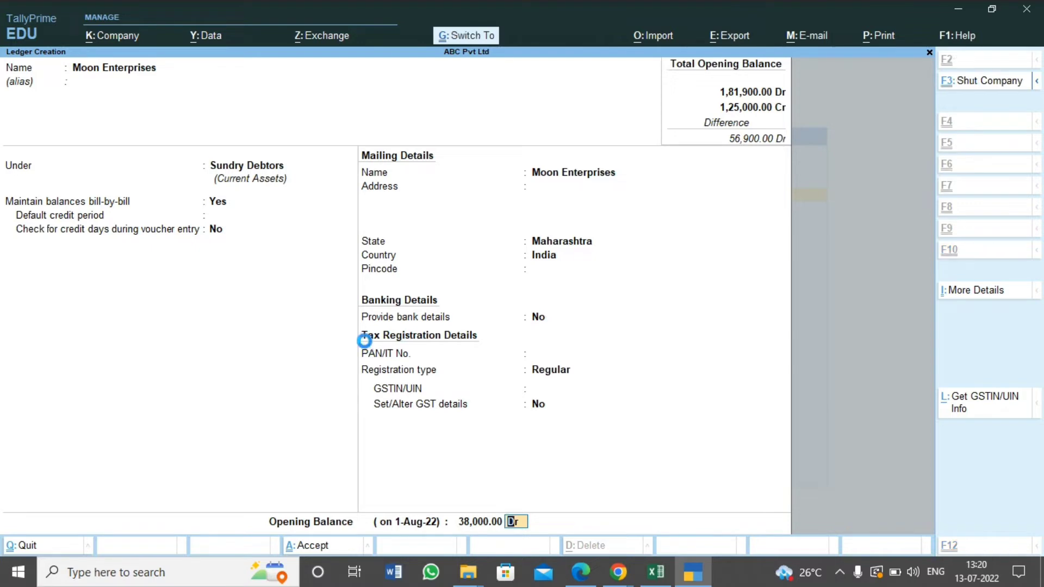
key(ctrl+a)
Check the Miceal Enterprises row in the Excel trial balance for its balance amount and debit or credit side
key(alt+Tab)
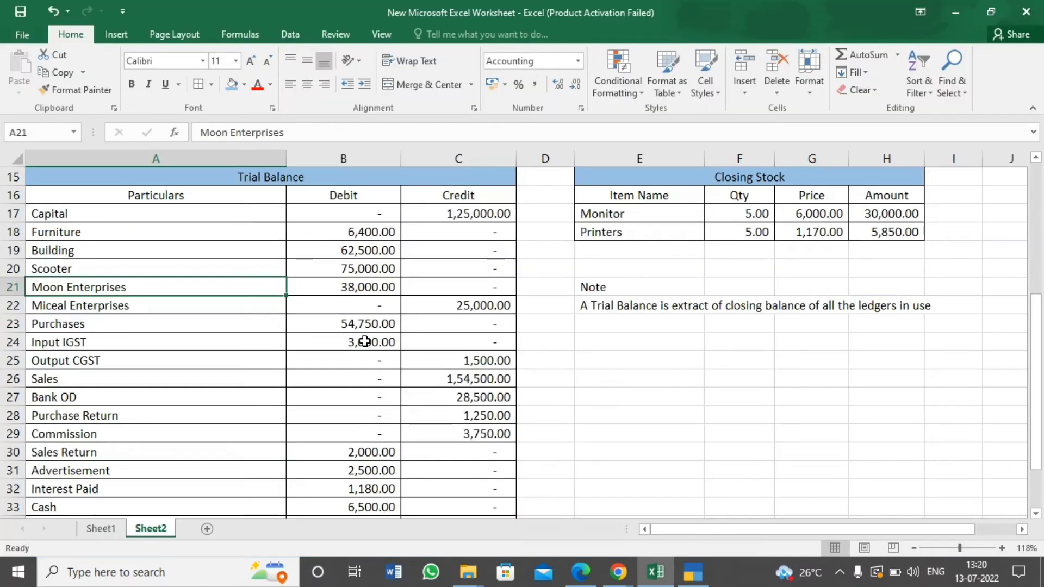
click(171, 305)
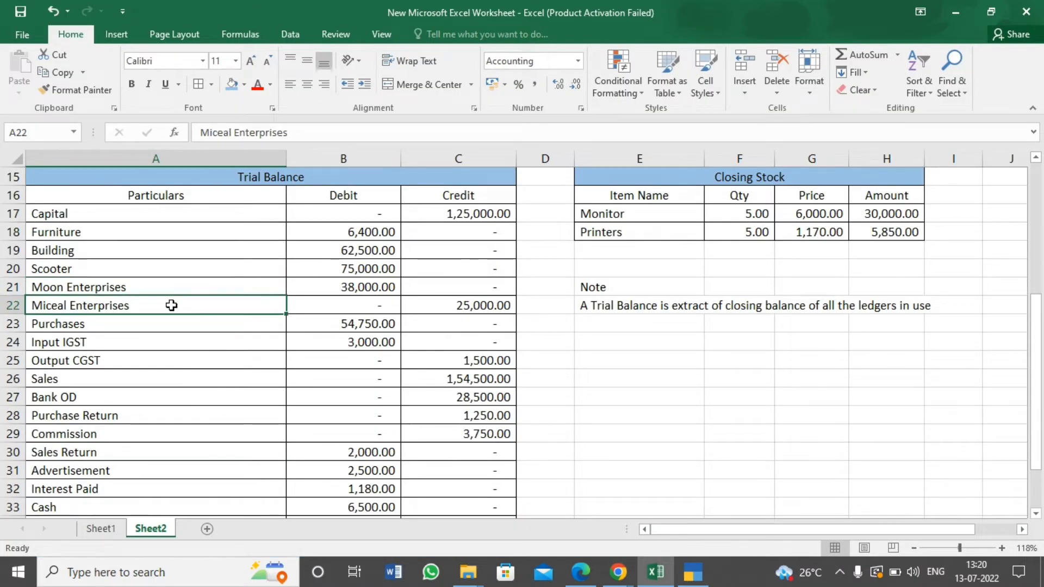
key(alt+Tab)
key(alt+Tab)
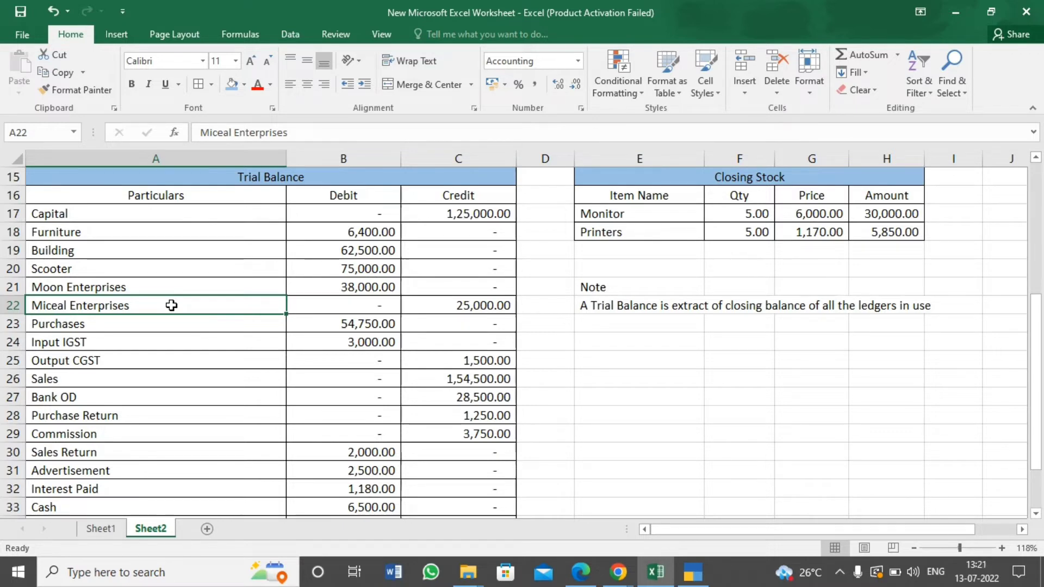
key(alt+Tab)
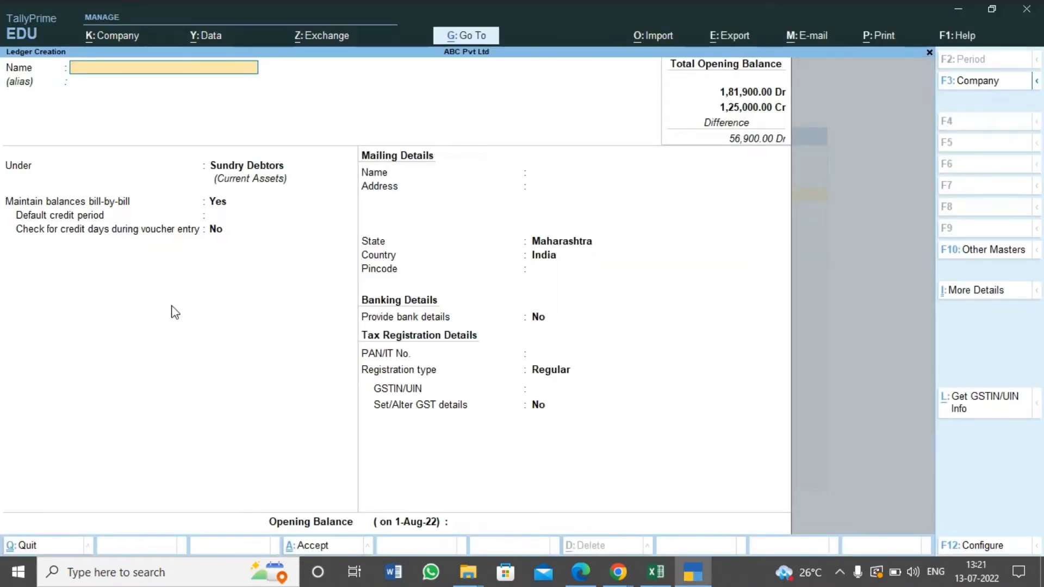
Name the new ledger Miceal Enterprises and place it under the Sundry Creditors group
text(Mic)
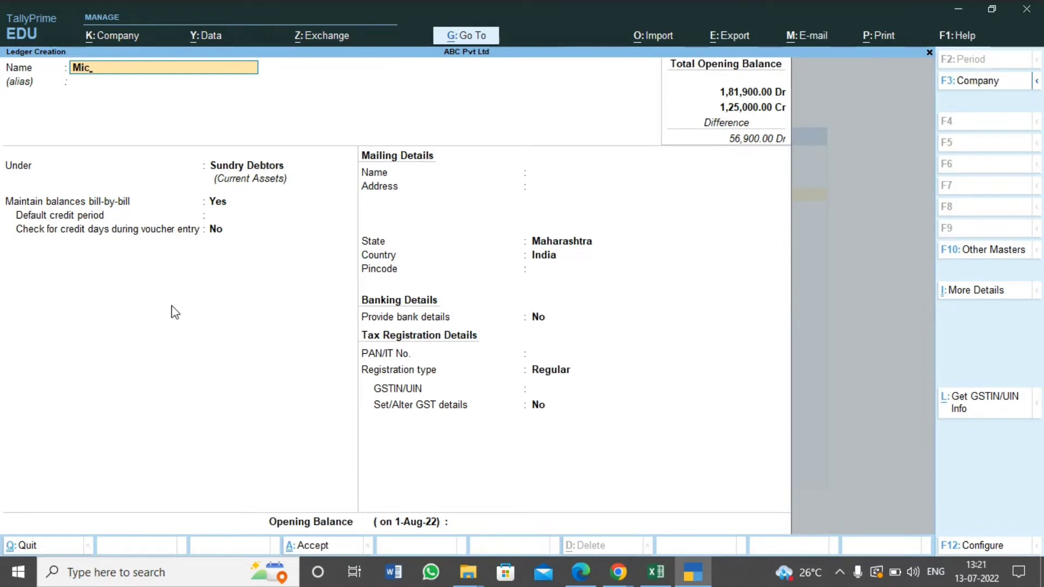
text(eal)
key(alt+Tab)
key(alt+Tab)
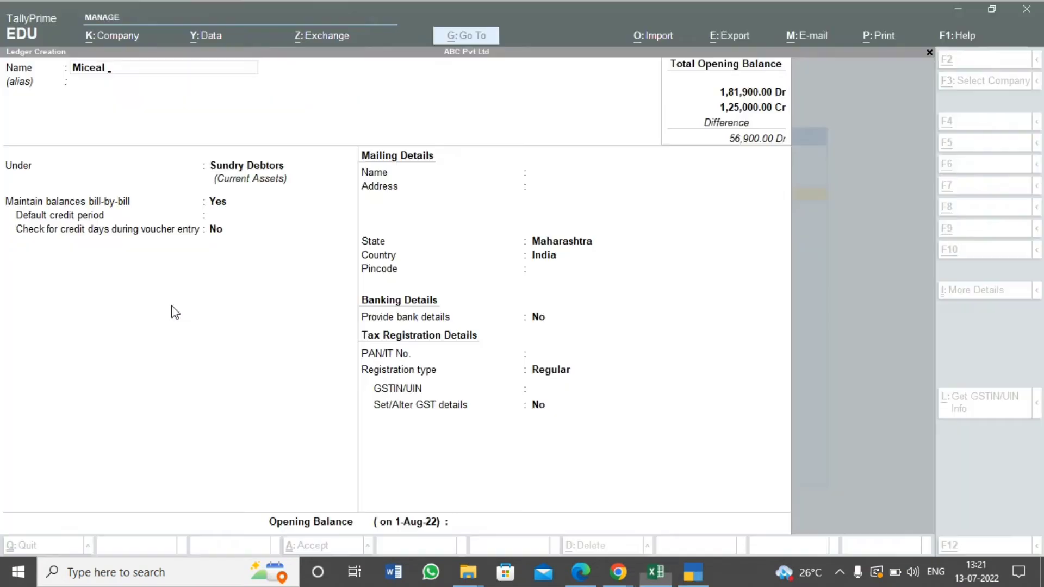
text(Ent)
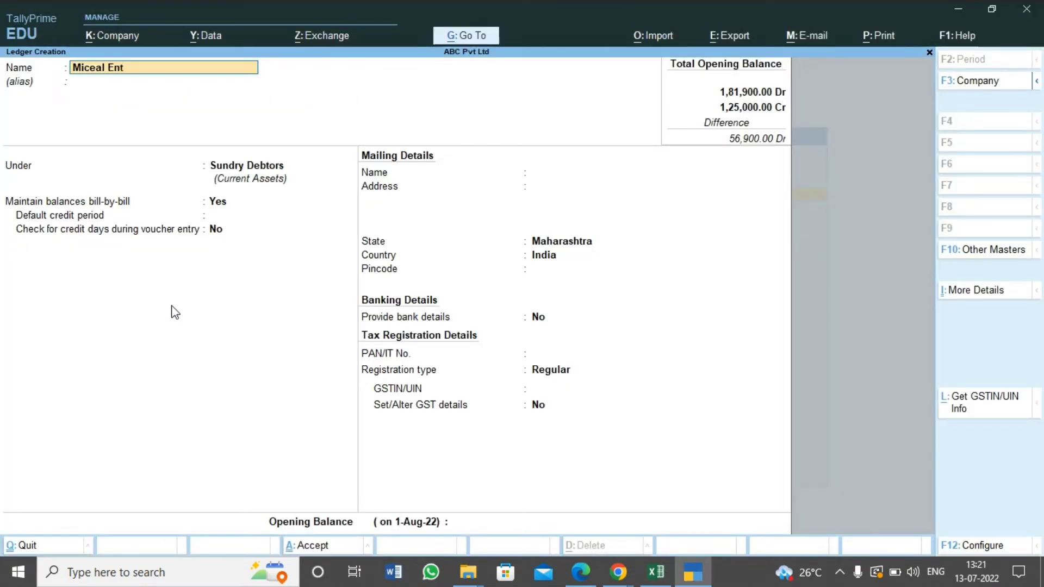
text(erprises)
key(Return)
key(Return)
text(S)
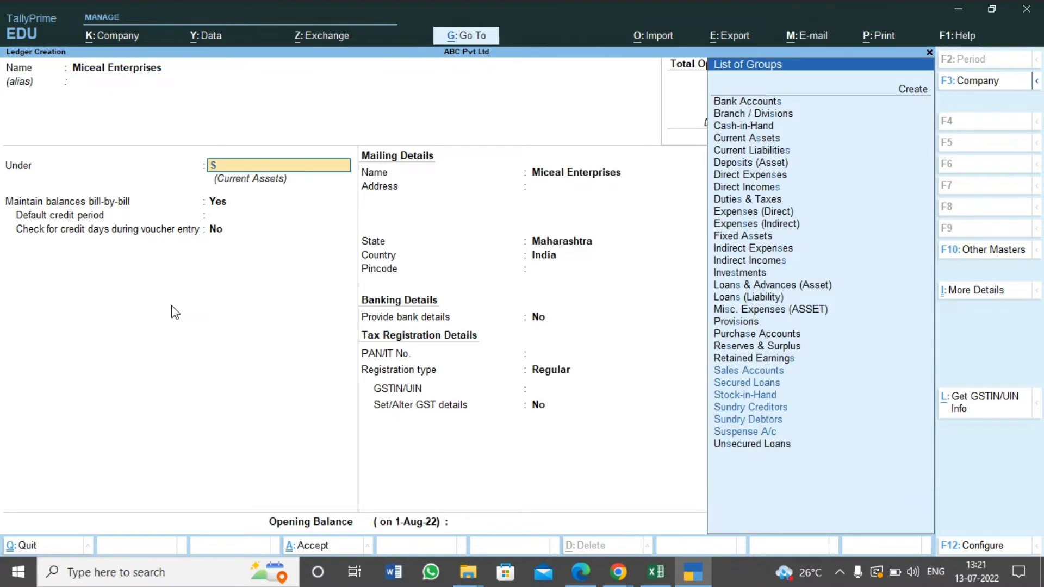
text(undr)
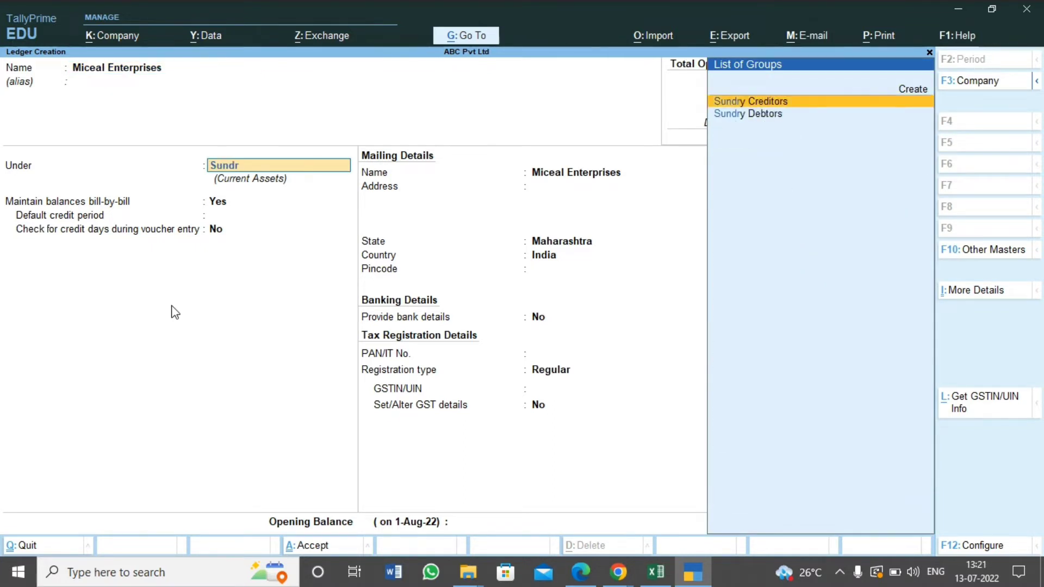
key(Return)
key(Return)
key(Return)
key(Return)
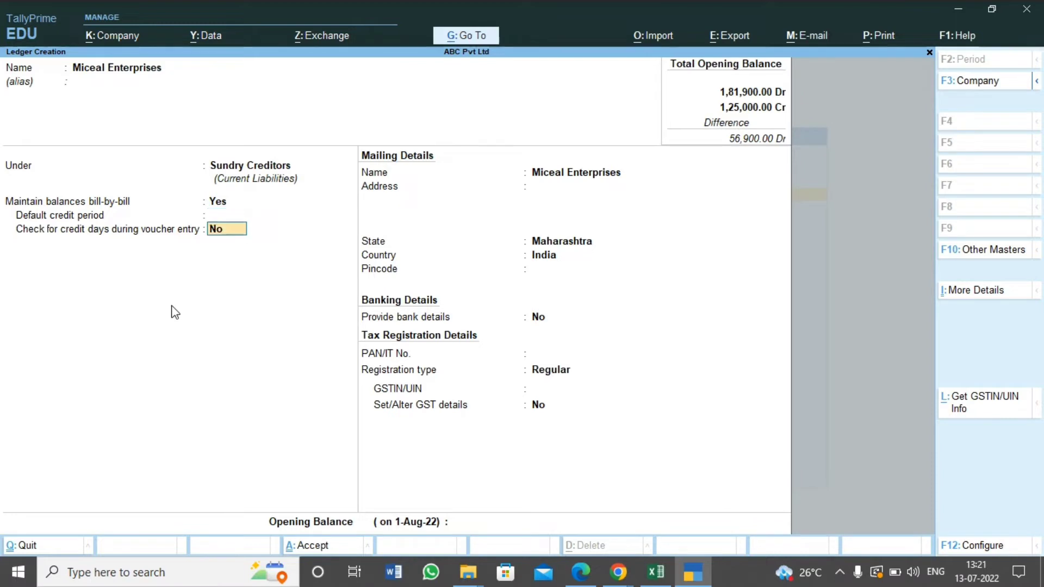
Keep bill-by-bill balances on and accept the default credit, banking and tax registration details for Miceal Enterprises, leaving the GSTIN blank
key(Return)
key(Return)
key(Return)
key(Return)
key(Return)
key(Return)
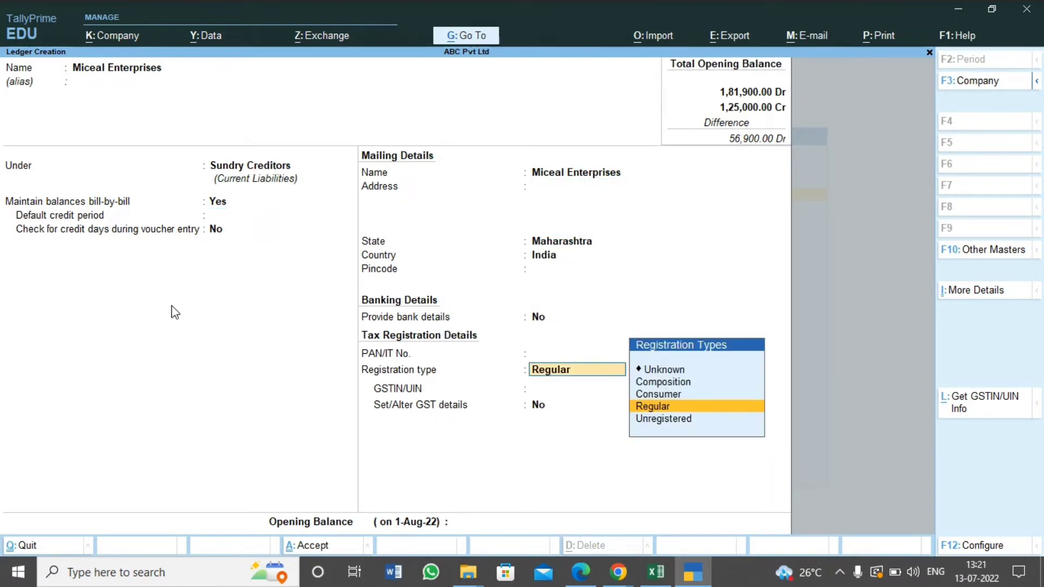
key(Return)
key(Return)
key(Return)
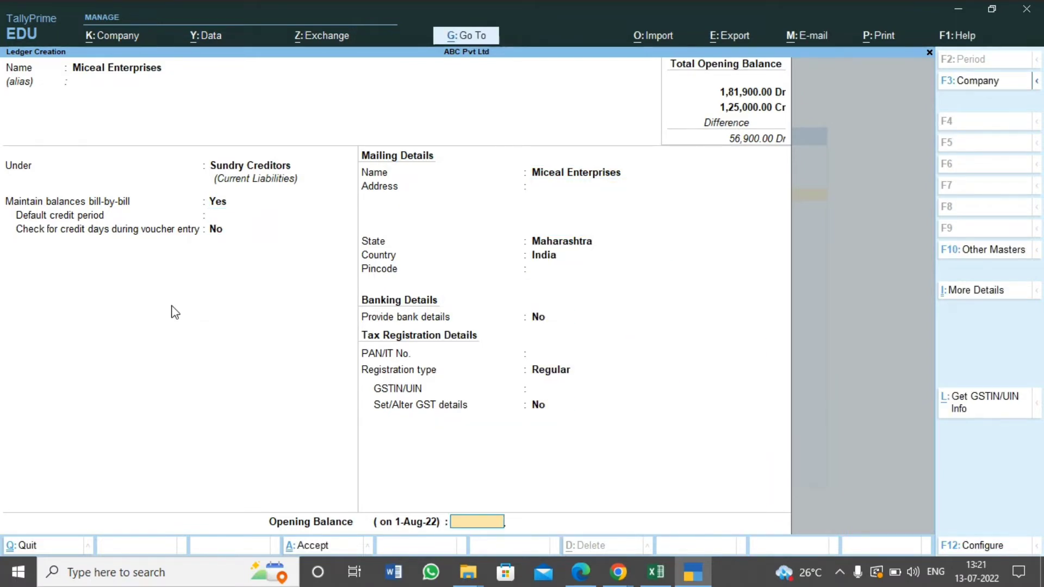
Enter the Miceal Enterprises opening balance of 25,000 Cr from the Excel trial balance and save the ledger
key(alt+Tab)
key(alt+Tab)
text(2)
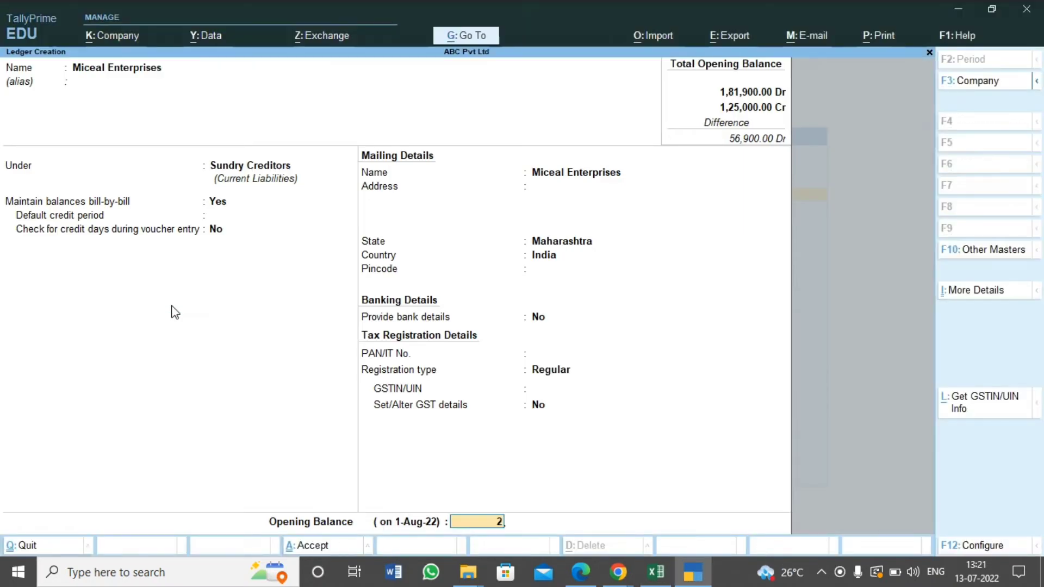
text(5,0000)
key(Return)
key(Return)
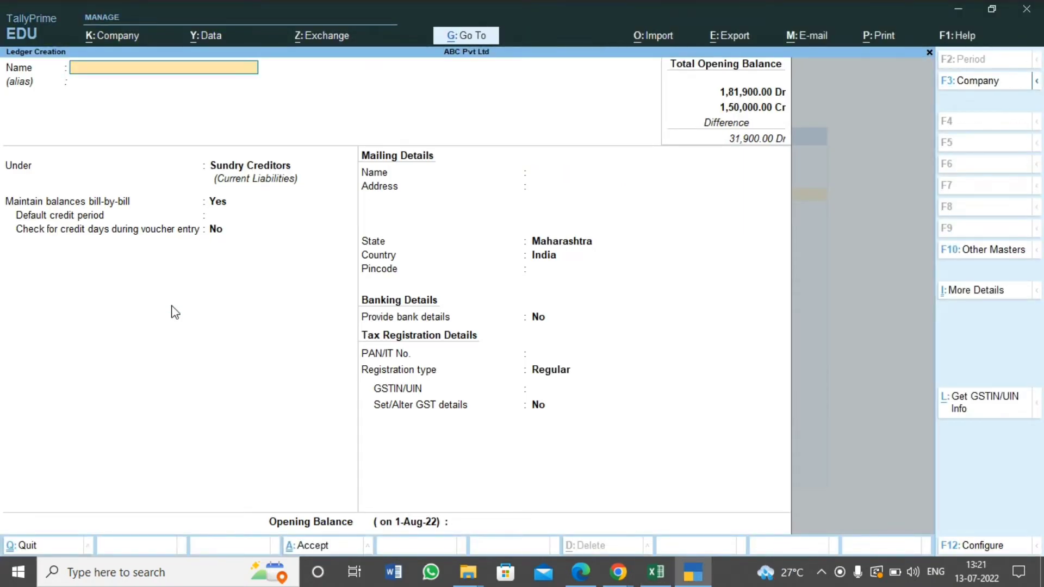
Take the next trial balance entry from Excel and create a ledger named Purchases under the Purchase Accounts group
key(alt+Tab)
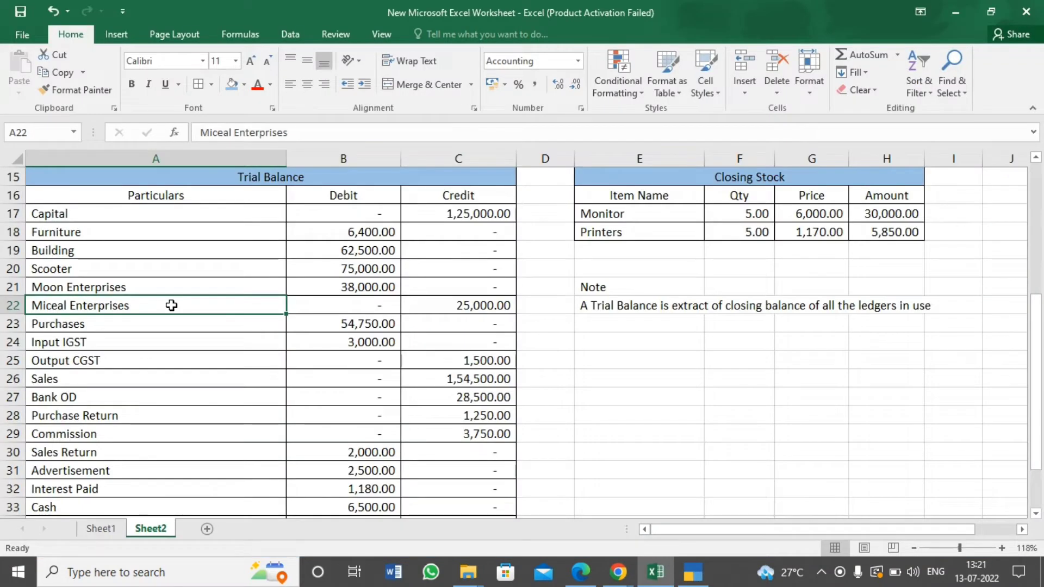
click(172, 317)
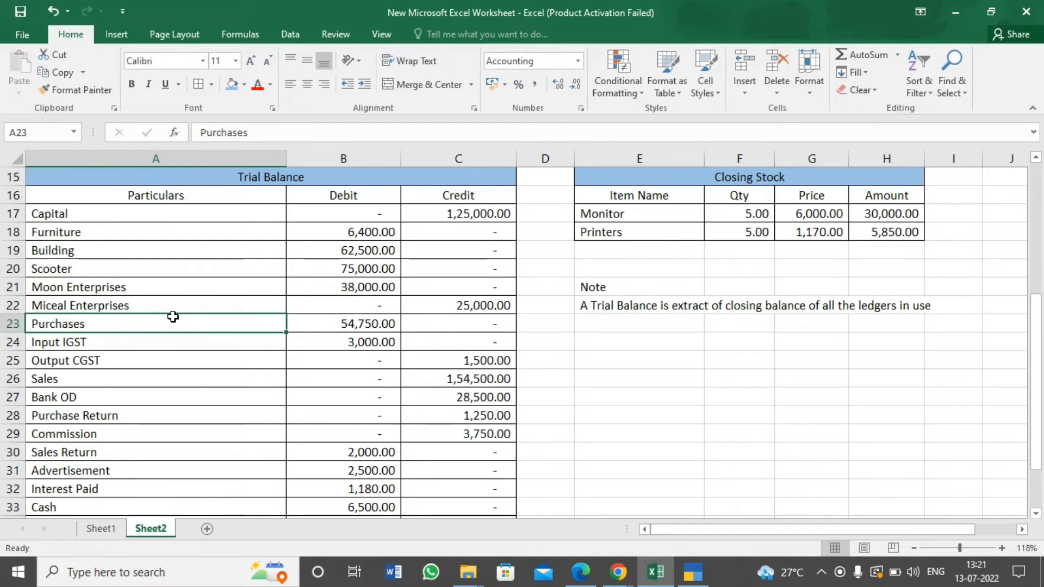
key(alt+Tab)
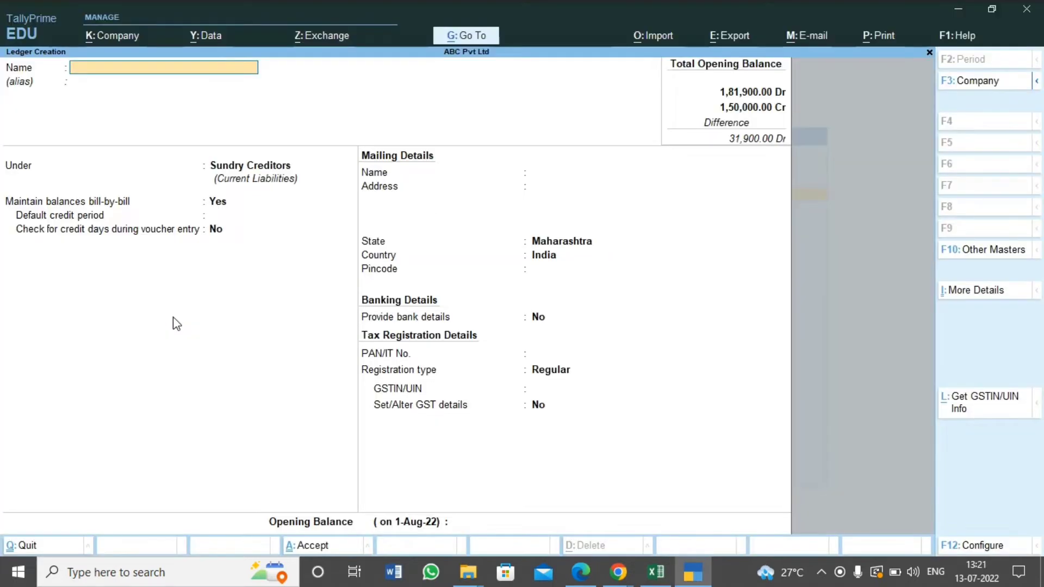
text(rchases)
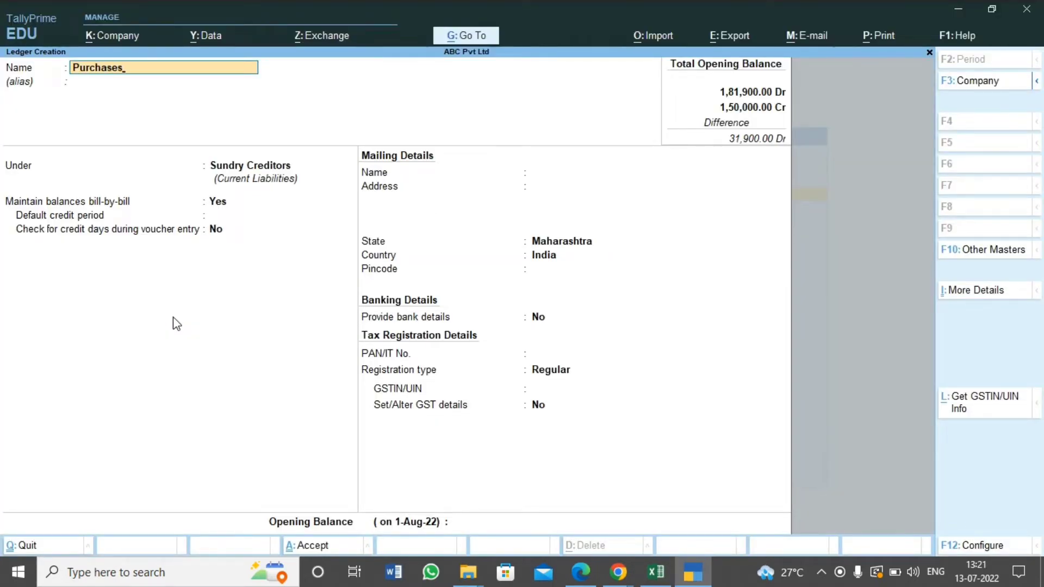
key(Return)
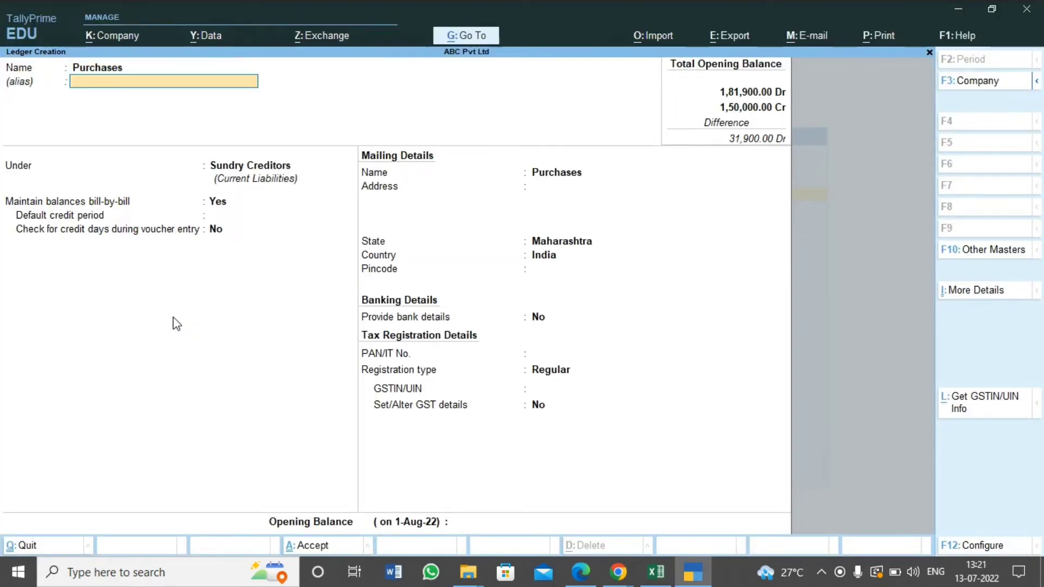
key(Return)
text(Purcha)
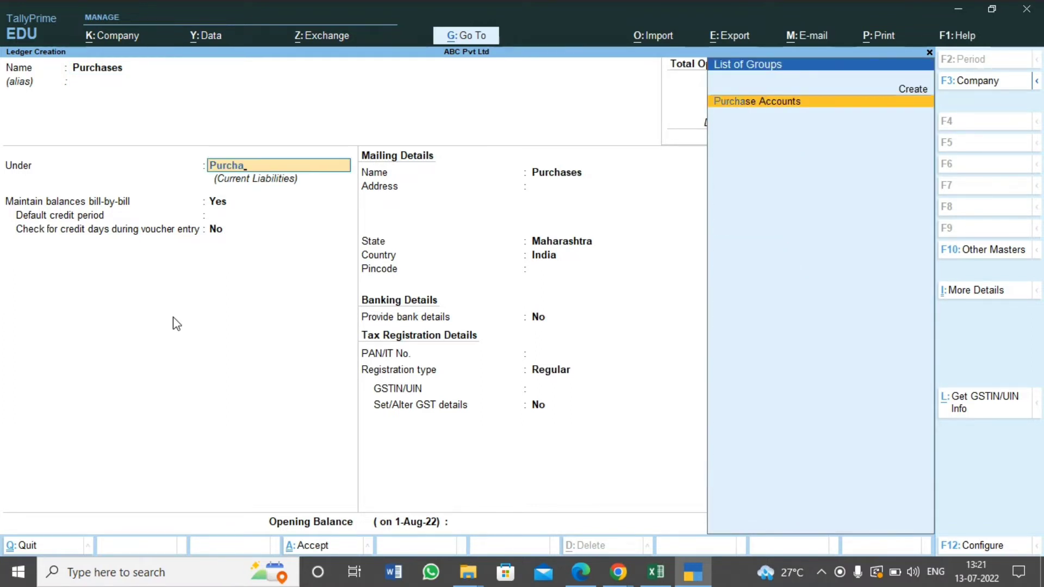
key(Return)
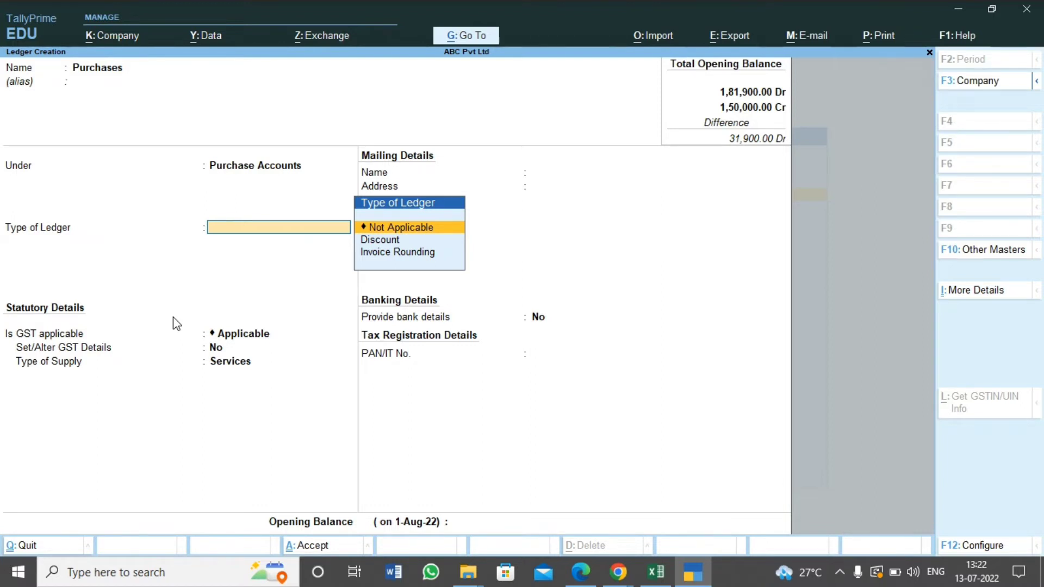
Set the Purchases ledger type to Not Applicable and keep GST Applicable, GST details No and supply type Services
key(Return)
key(Return)
key(Return)
key(Return)
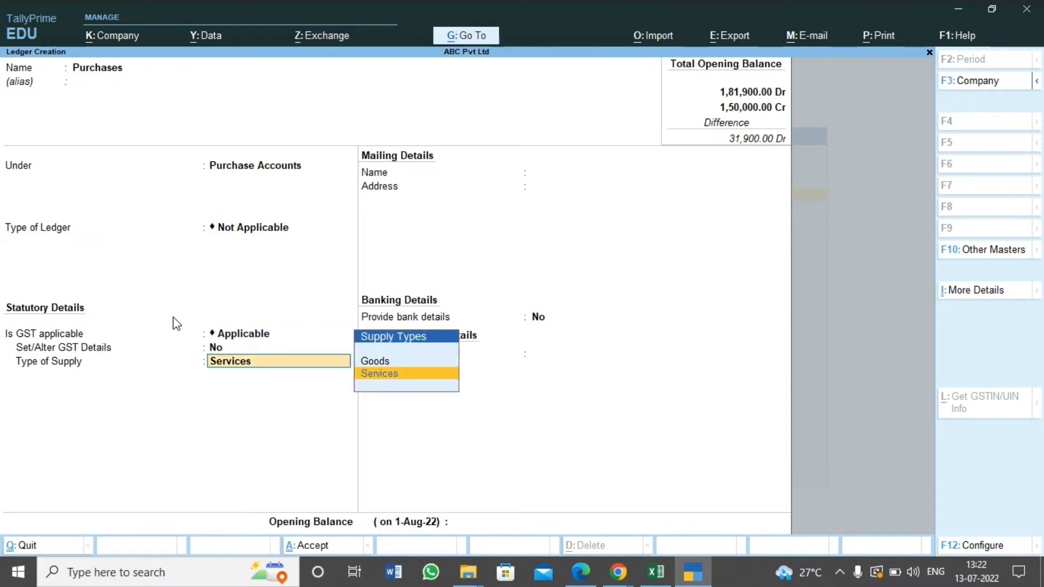
key(Return)
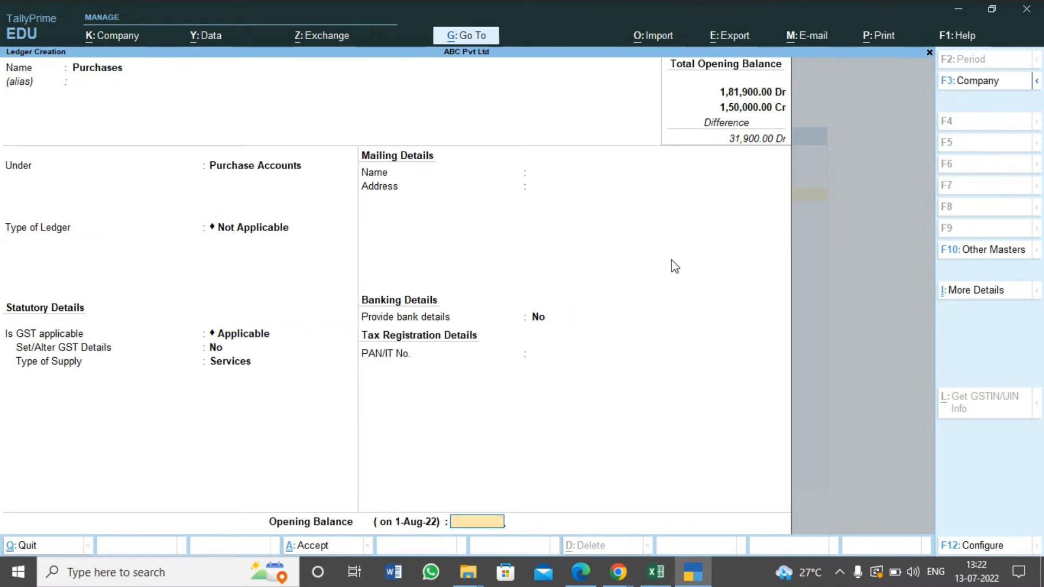
Enter the Purchases opening balance of 54,750 Dr, verify it against the Excel trial balance and save the ledger
key(alt+Tab)
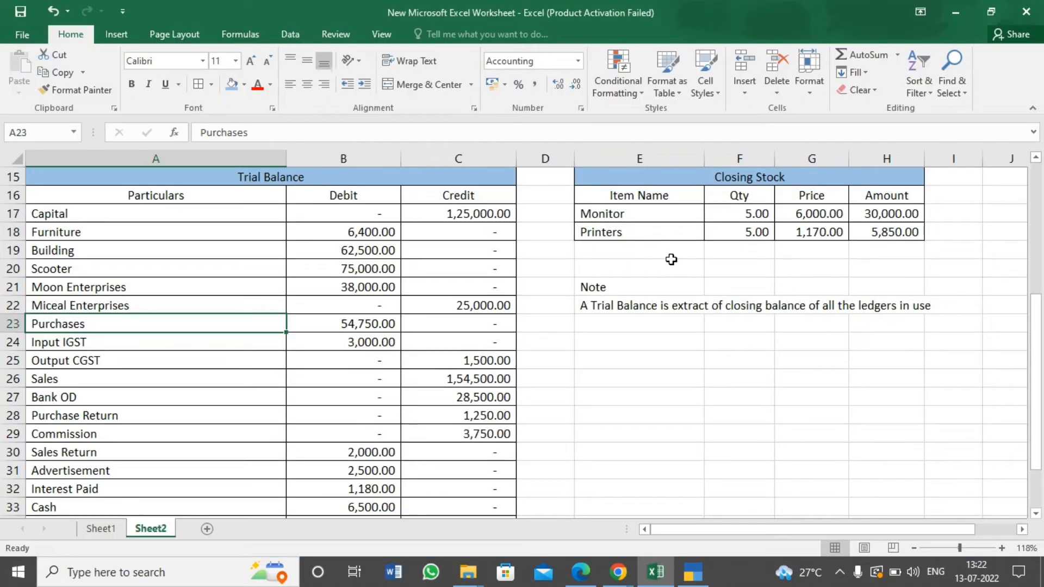
key(alt+Tab)
text(54)
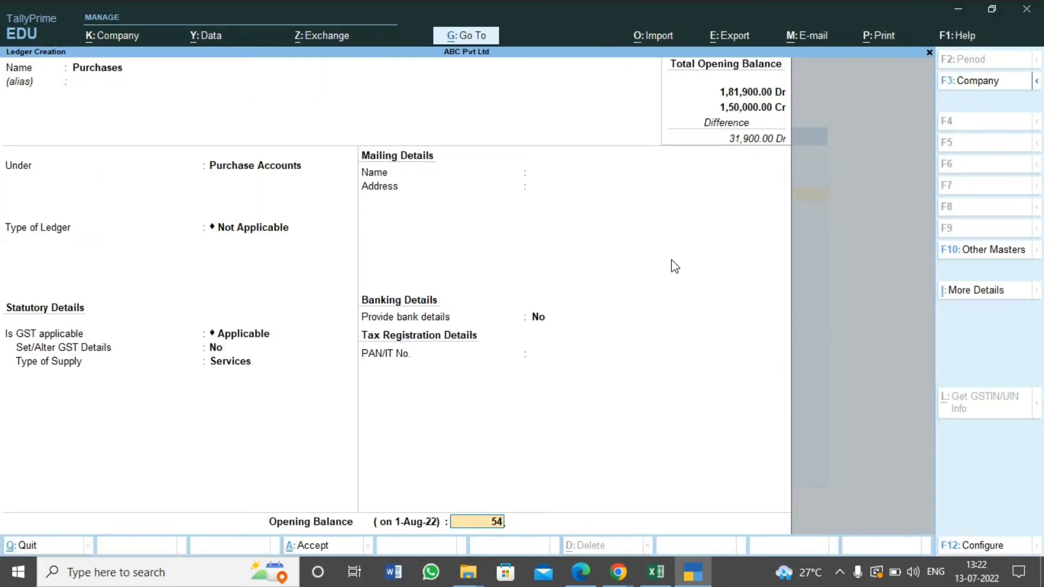
text(,750)
key(Return)
key(alt+Tab)
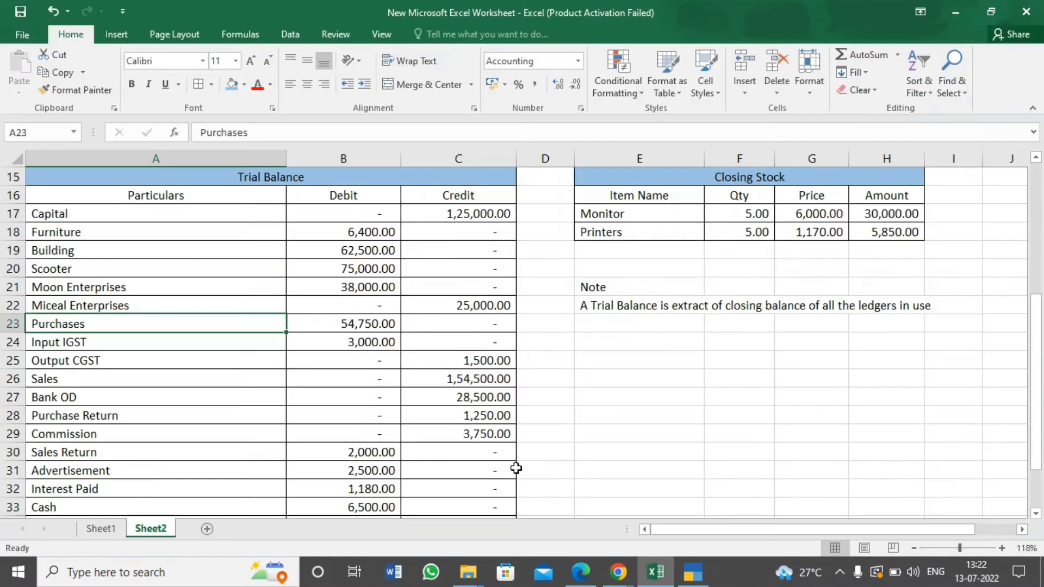
click(366, 324)
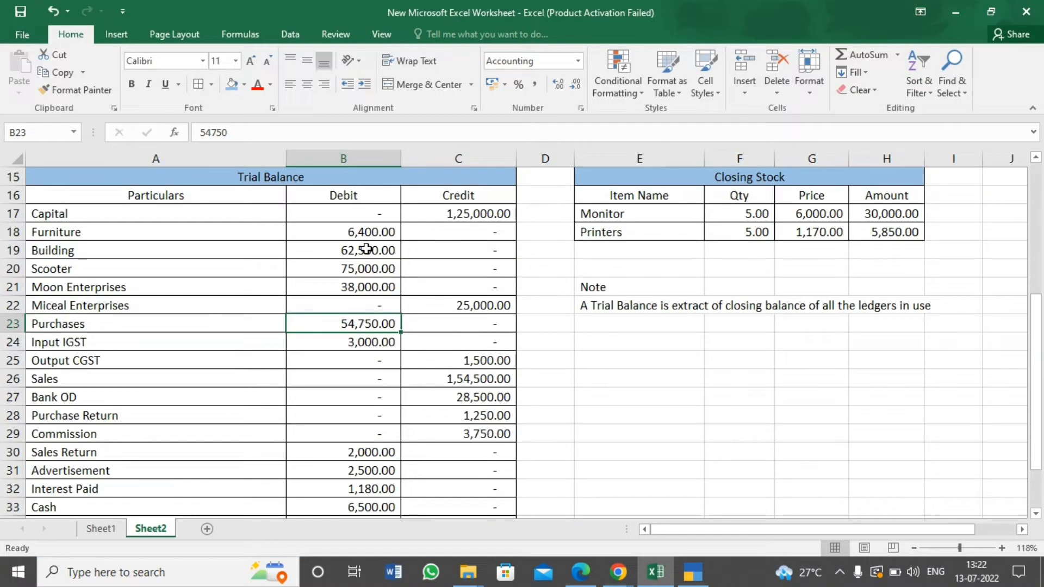
key(alt+Tab)
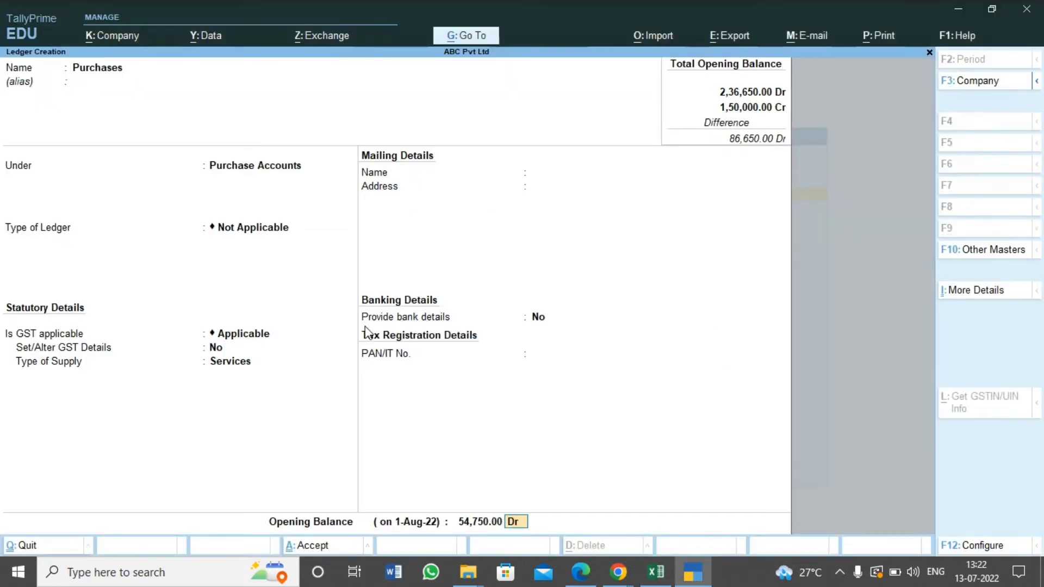
key(Return)
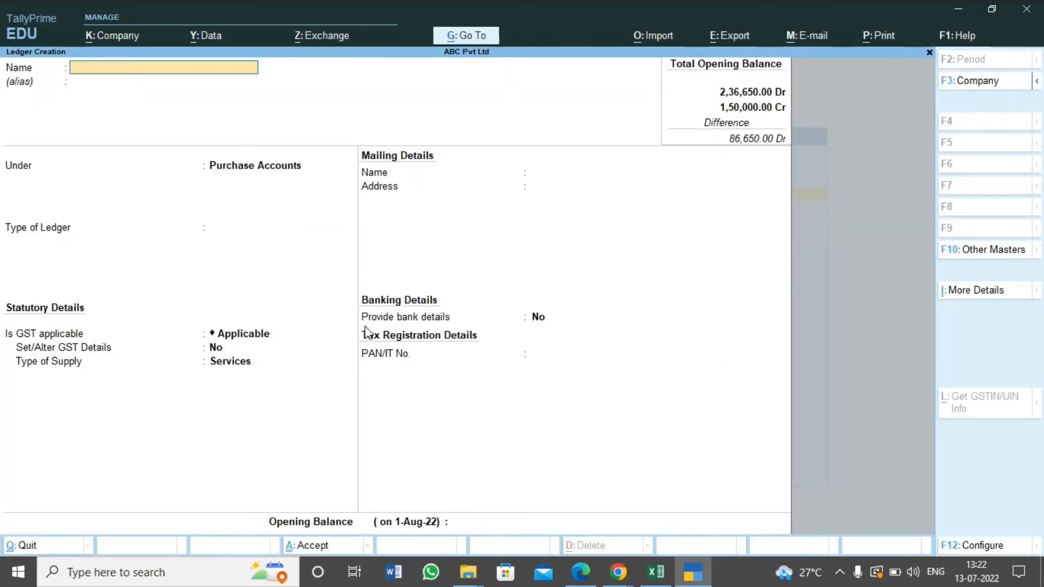
Examine the Input IGST and Output CGST rows in the Excel trial balance, including the Input IGST debit amount
key(alt+Tab)
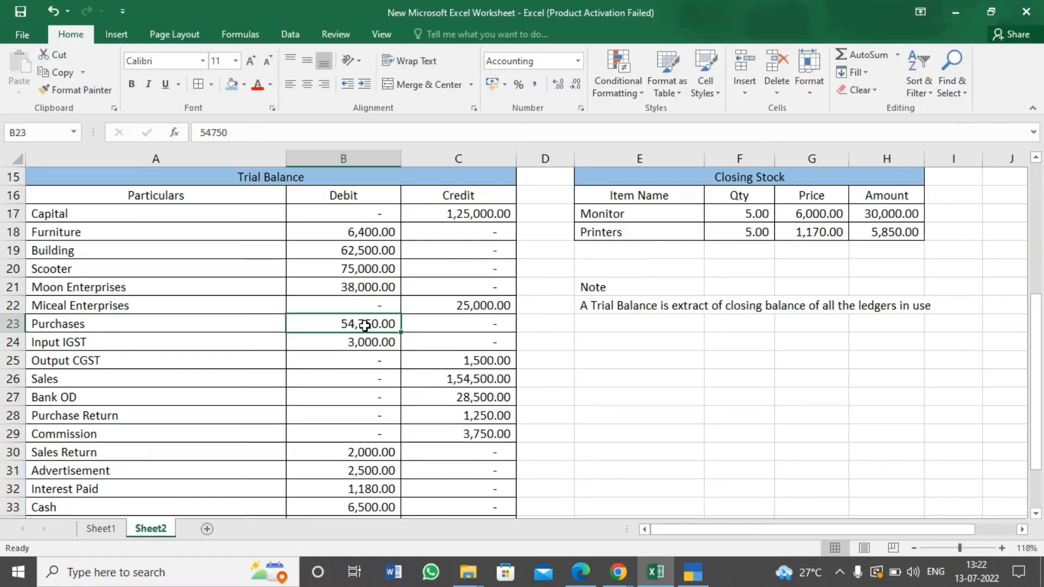
click(272, 353)
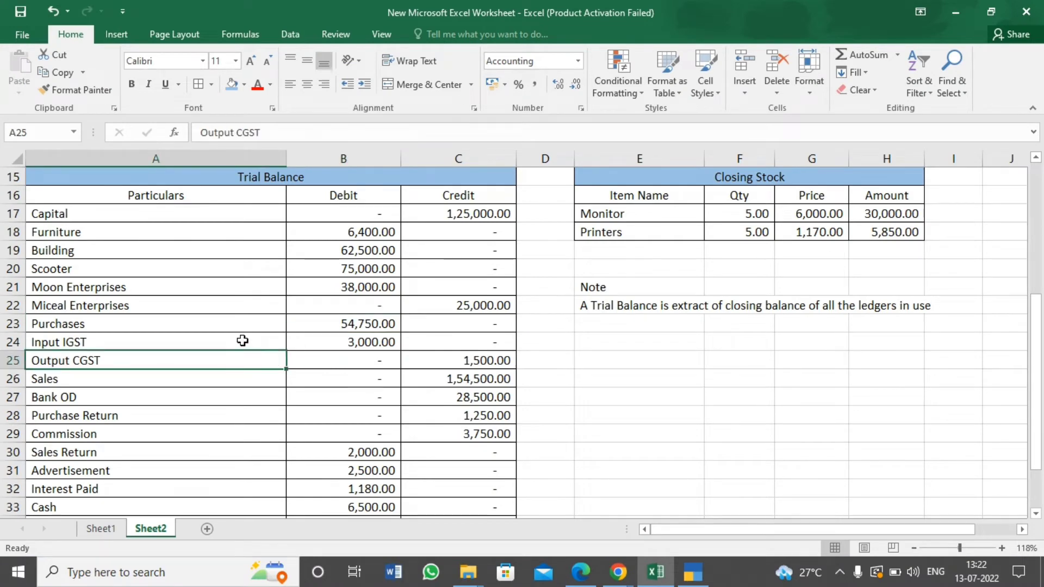
click(243, 340)
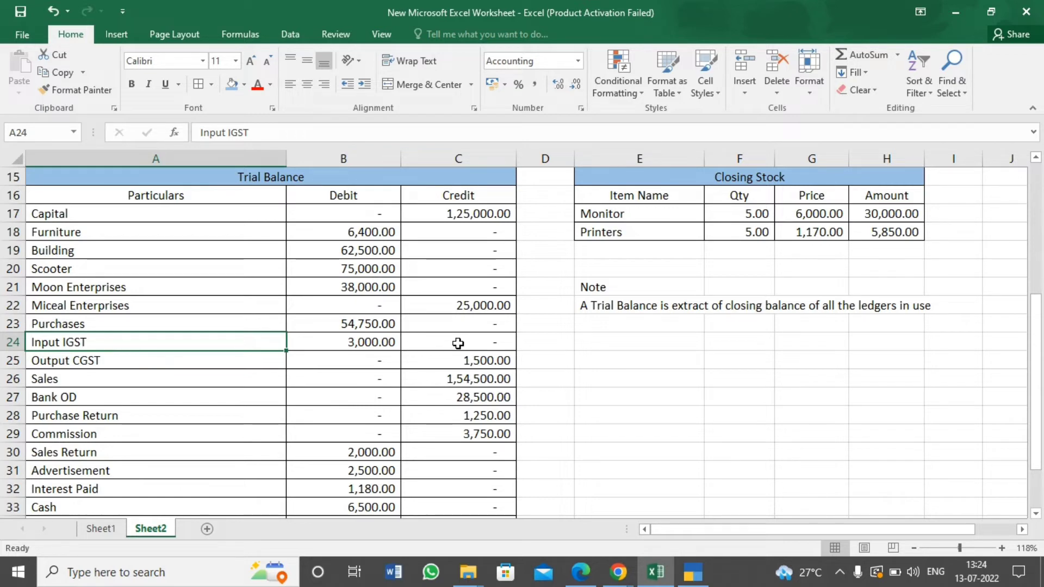
click(182, 362)
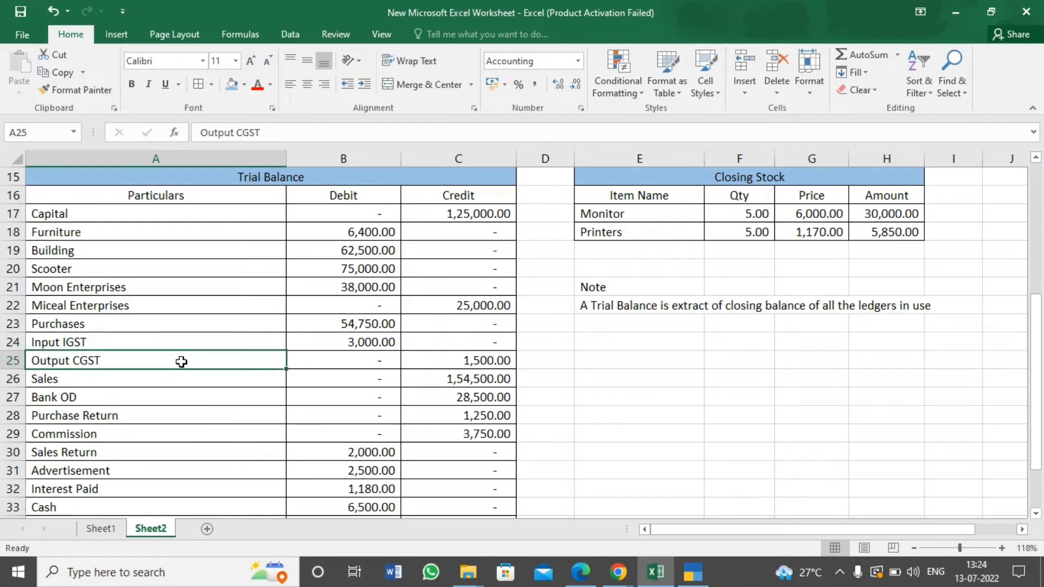
click(233, 325)
click(234, 342)
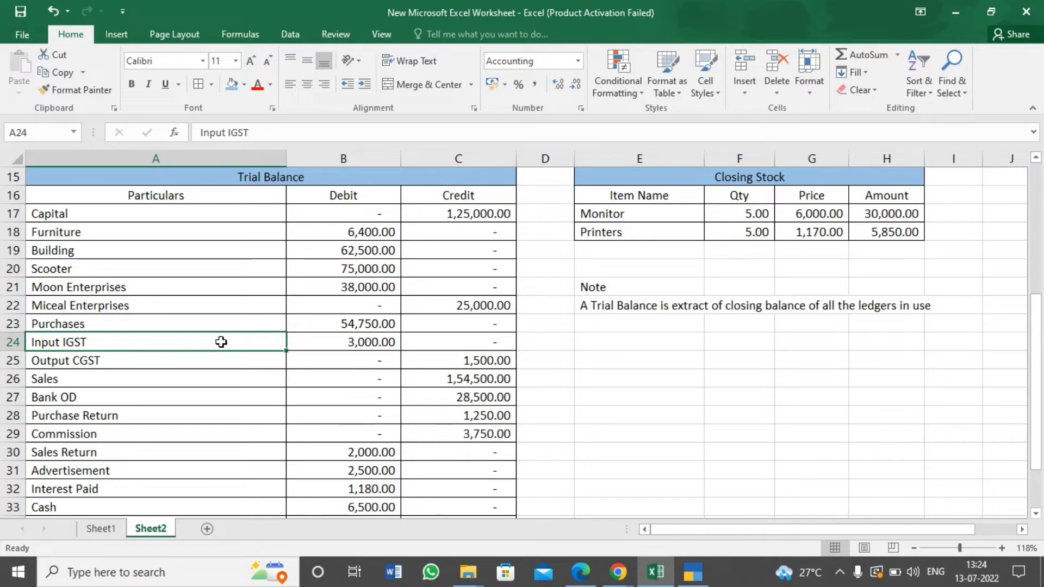
click(354, 342)
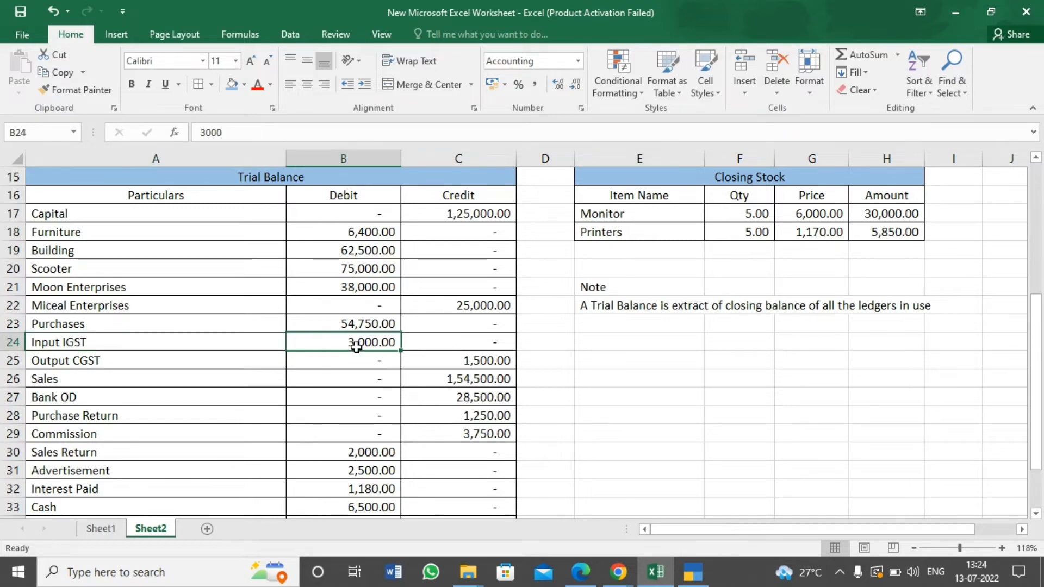
Switch to TallyPrime and create a ledger named Input IGST under the Duties & Taxes group
key(alt+Tab)
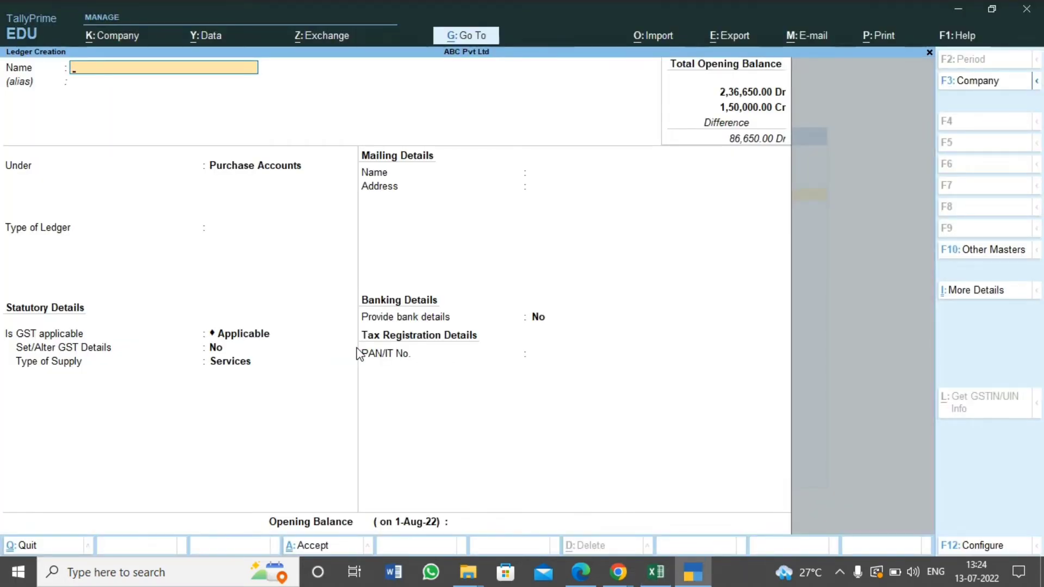
text(Input IGST)
key(Return)
key(Return)
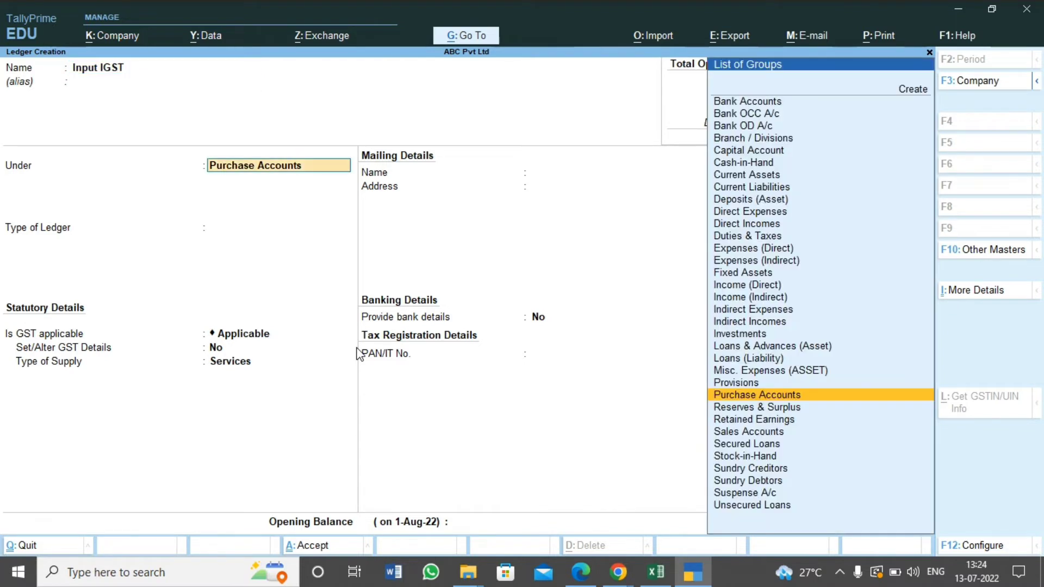
text(Duti)
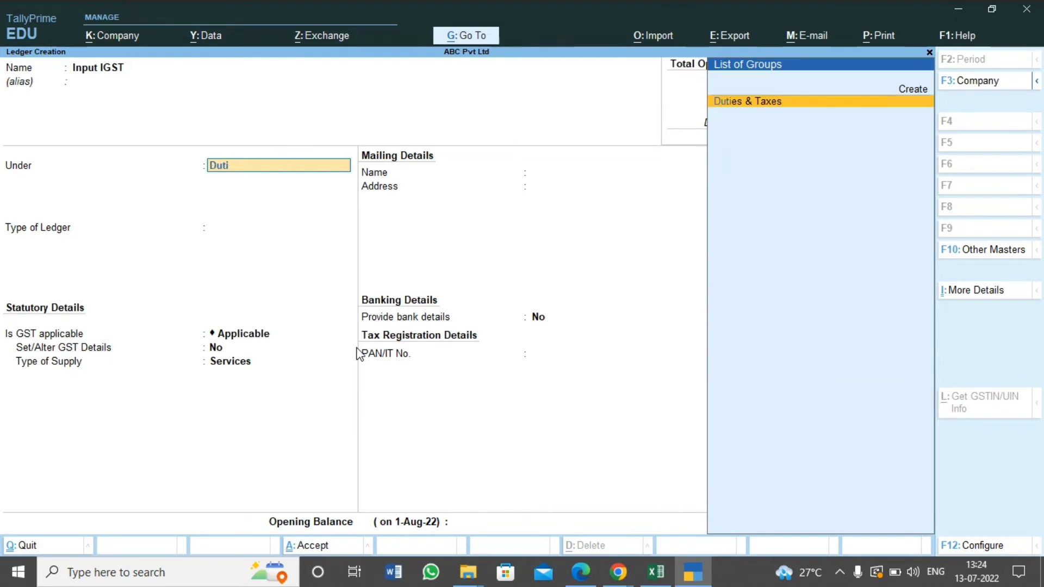
key(Return)
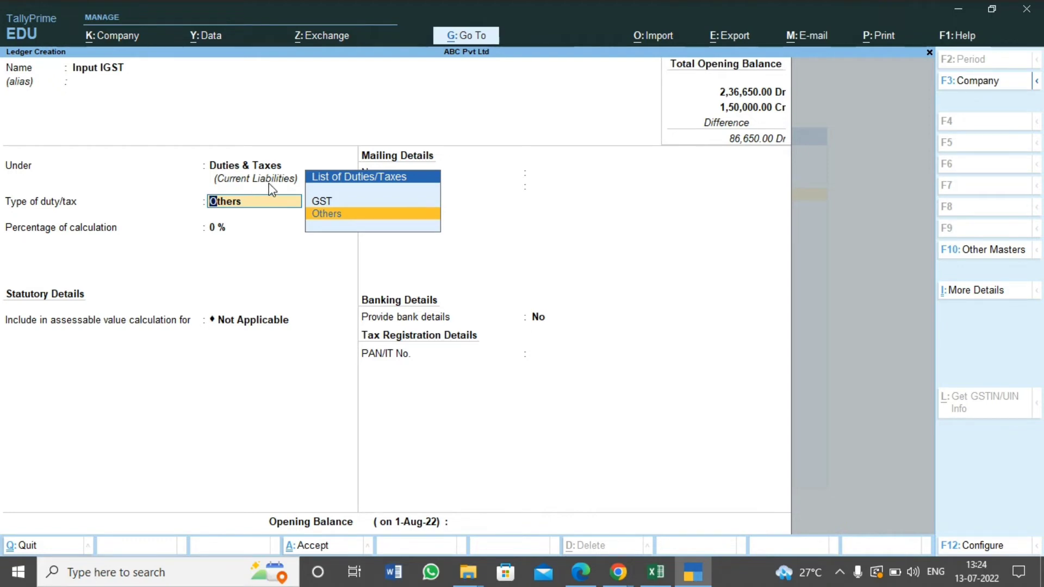
Set the Input IGST duty type to GST and tax type to Integrated Tax, keeping 0 % calculation and rounding Not Applicable
key(Up)
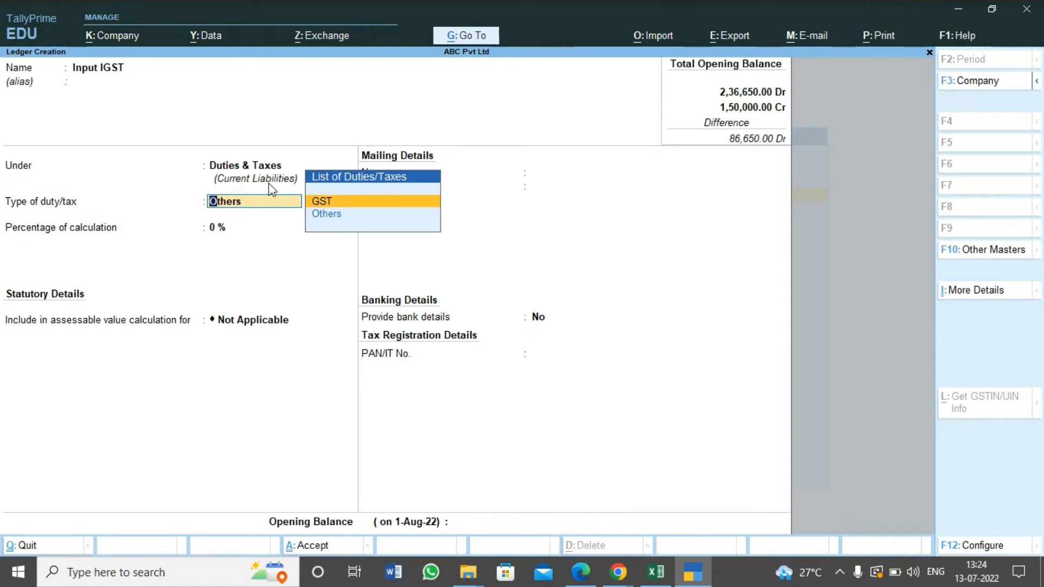
key(Return)
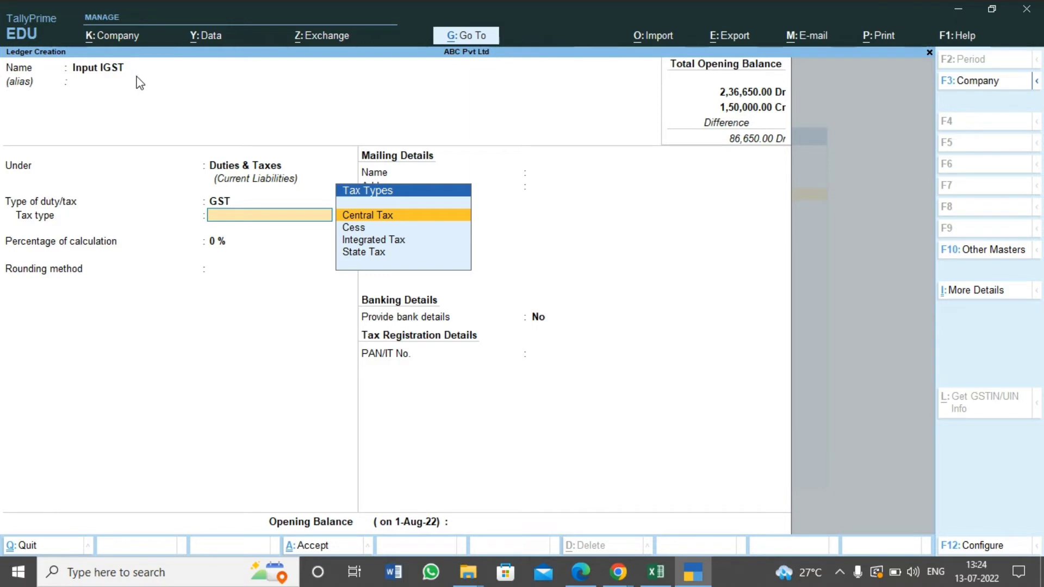
key(Down)
key(Down)
key(Return)
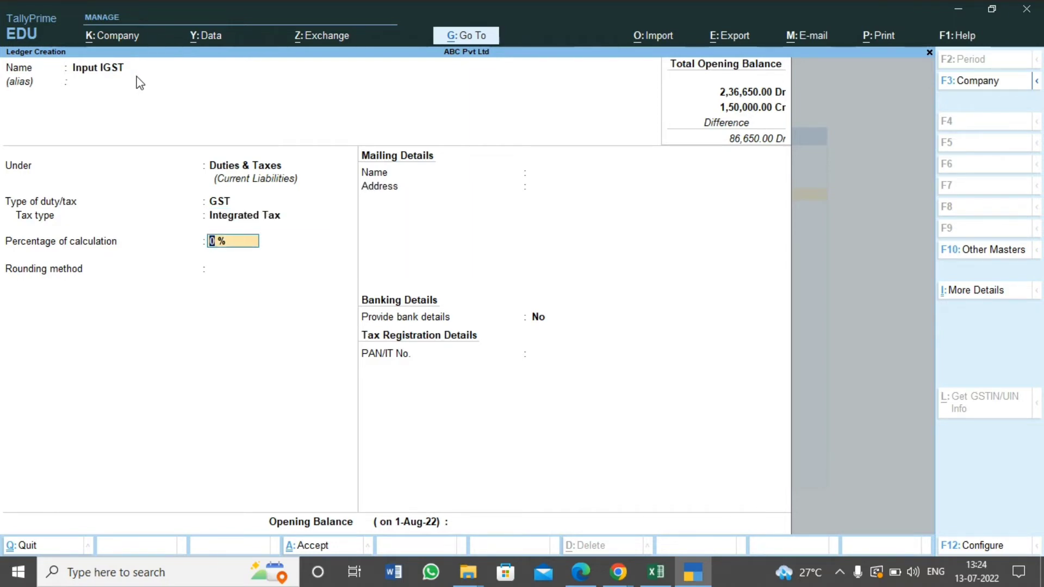
key(Return)
key(Return)
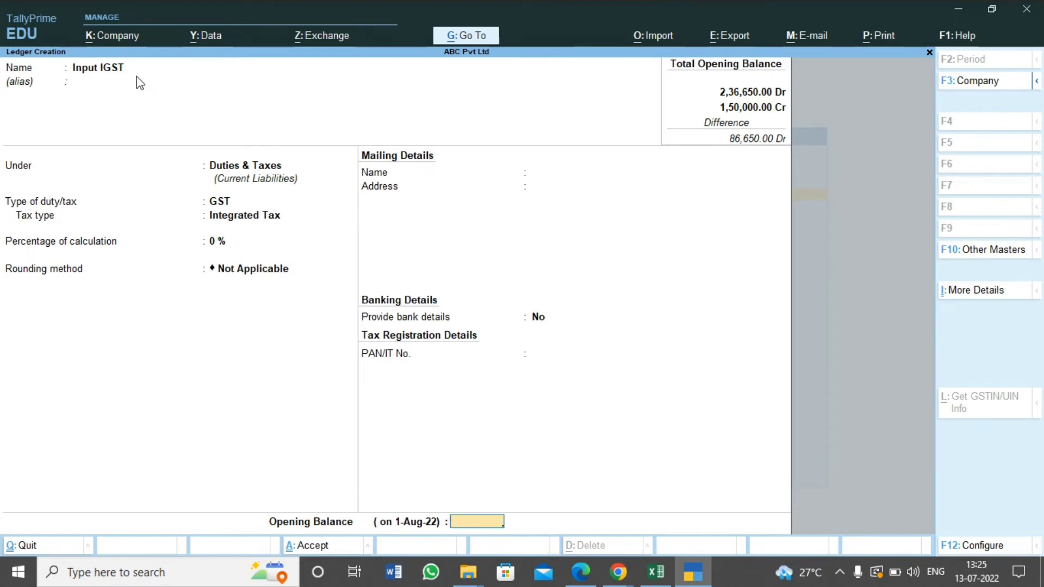
Enter the Input IGST opening balance of 3,000 Dr, checking amount and side against the Excel trial balance, and save the ledger
key(alt+Tab)
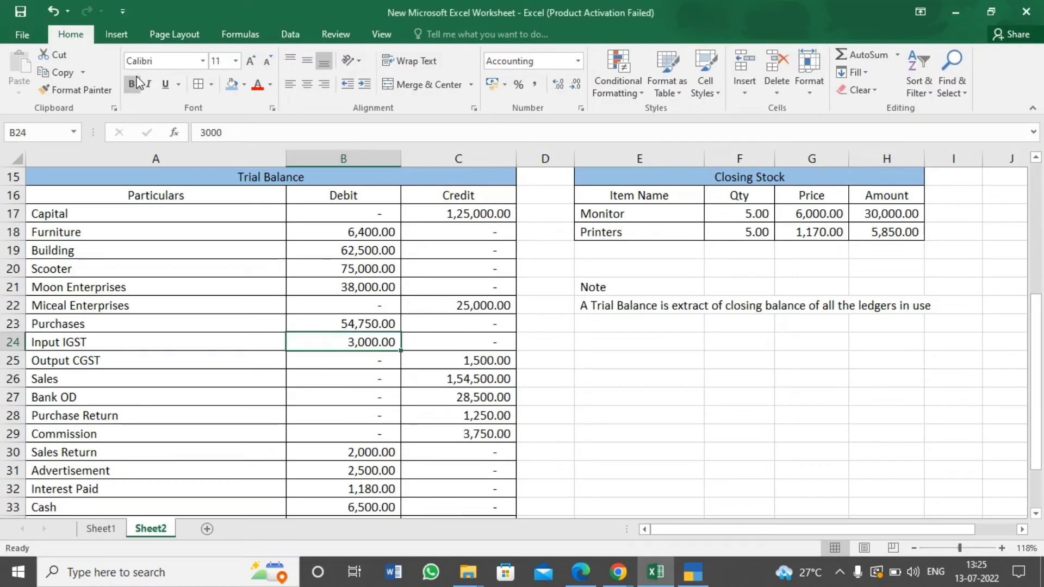
key(alt+Tab)
text(0)
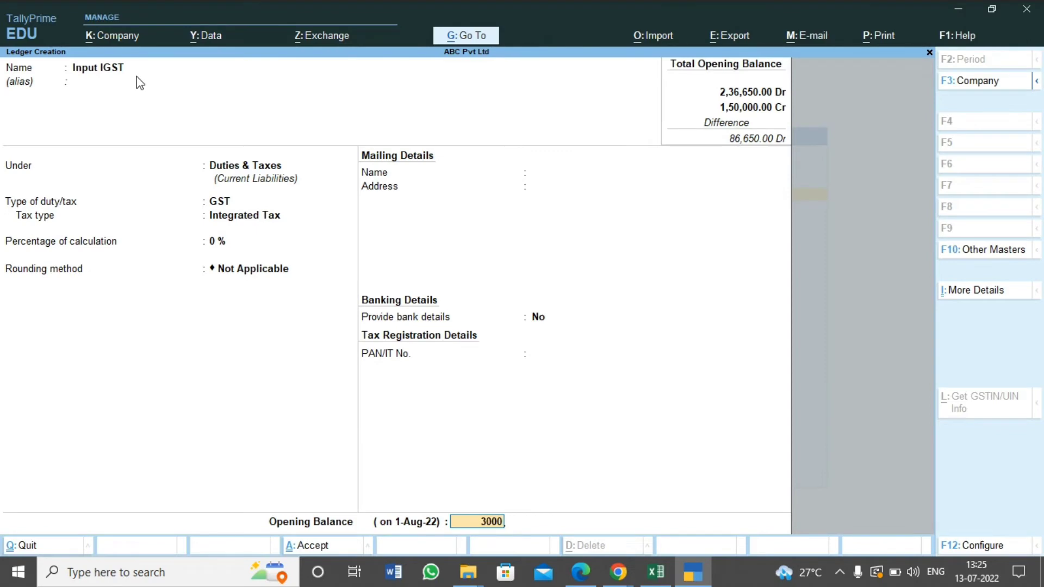
key(Return)
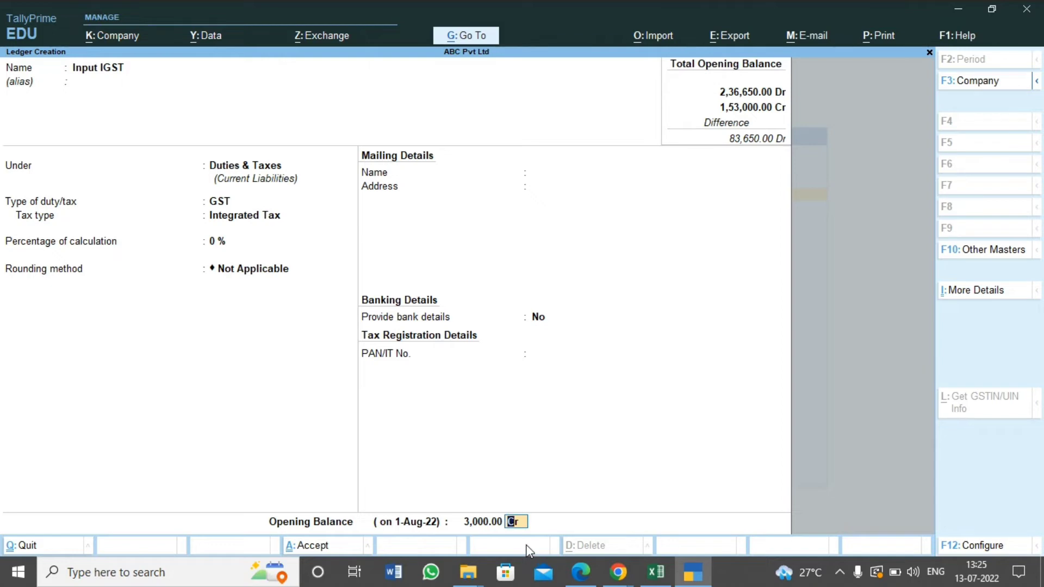
key(alt+Tab)
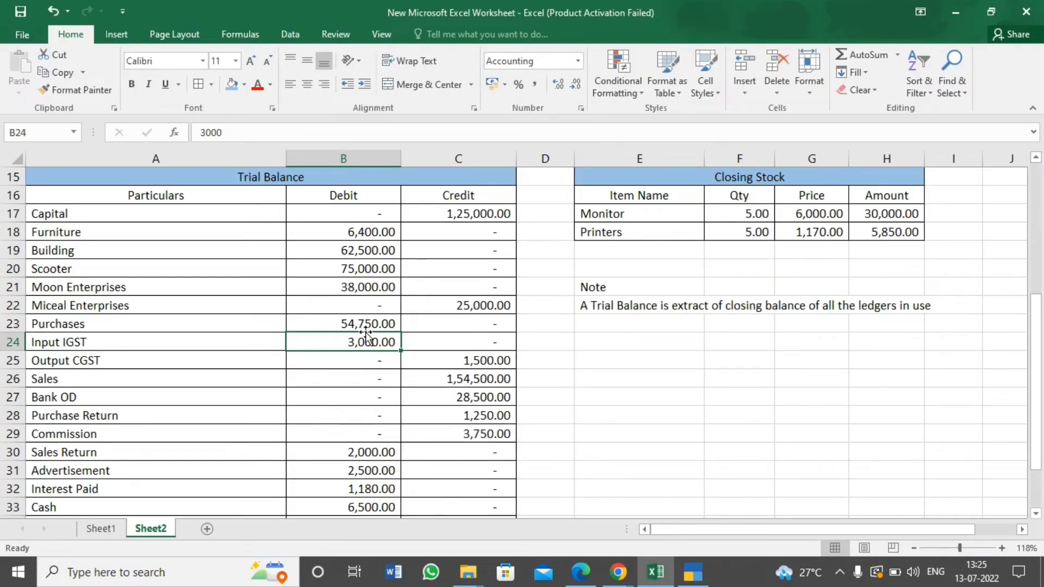
click(251, 341)
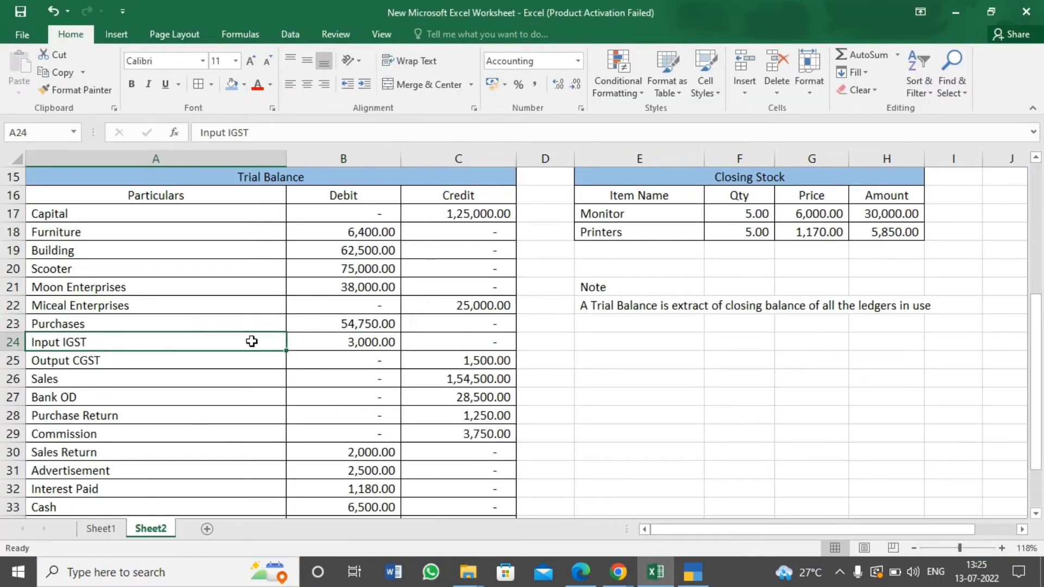
click(352, 346)
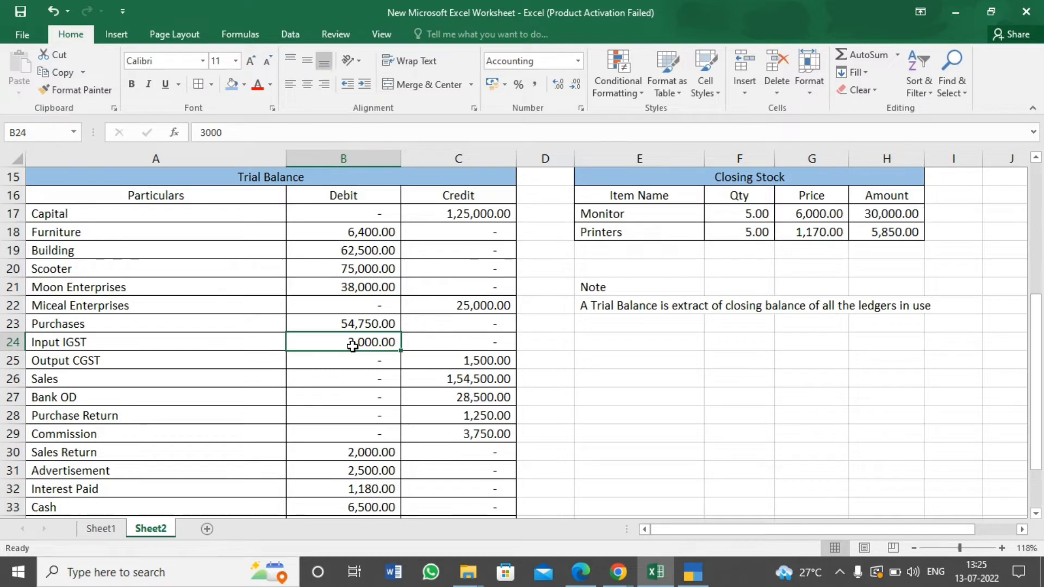
key(alt+Tab)
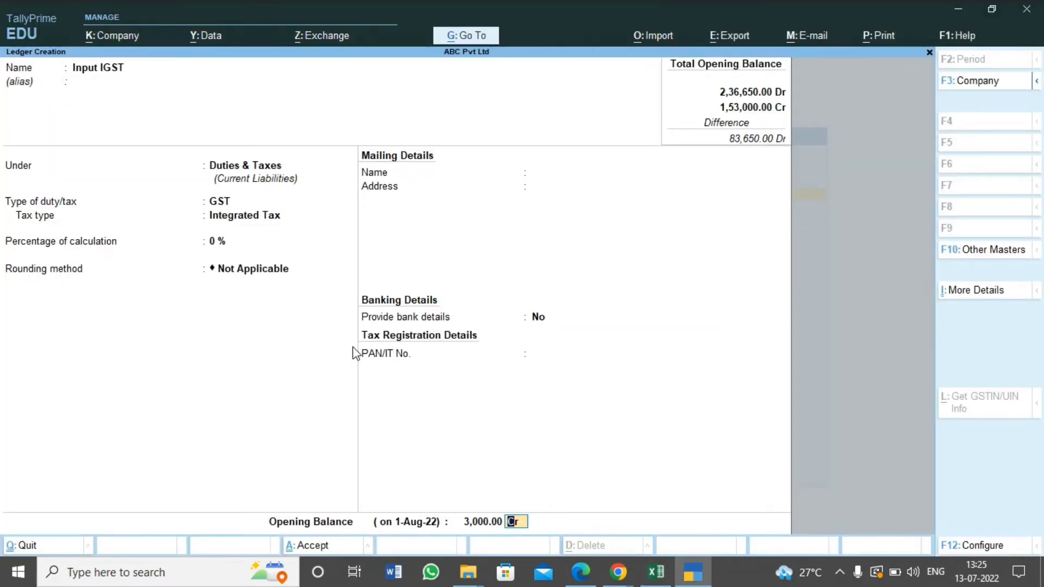
text(d)
key(Return)
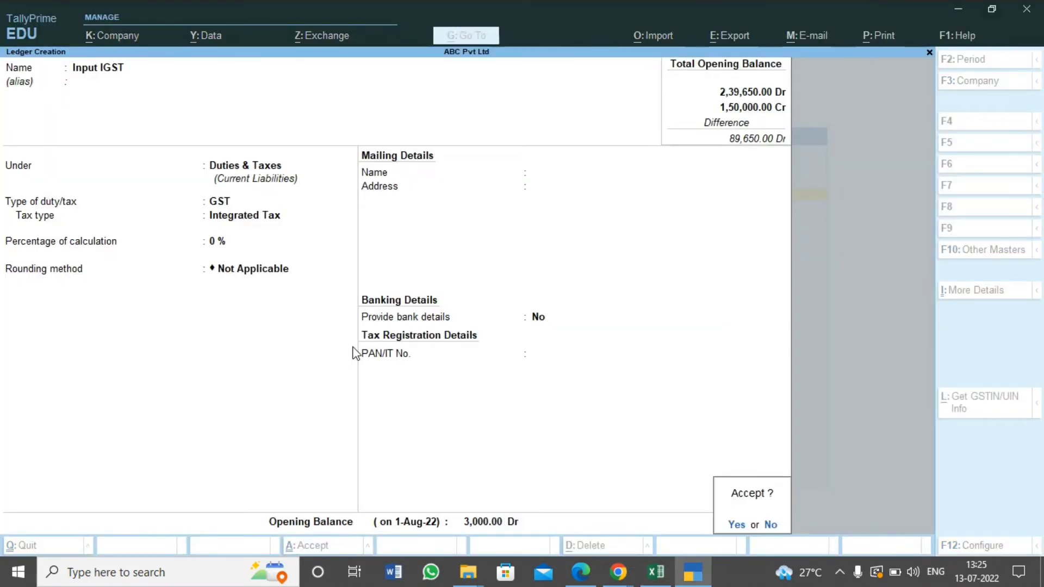
key(Return)
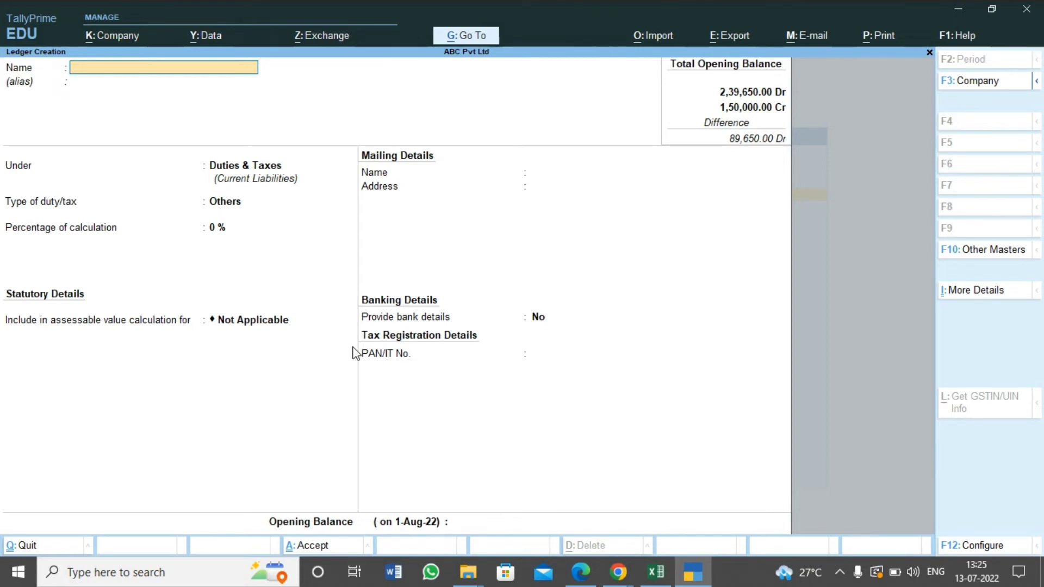
Take the next trial balance entry from Excel and create a ledger named Output CGST, keeping it under Duties & Taxes
key(alt+Tab)
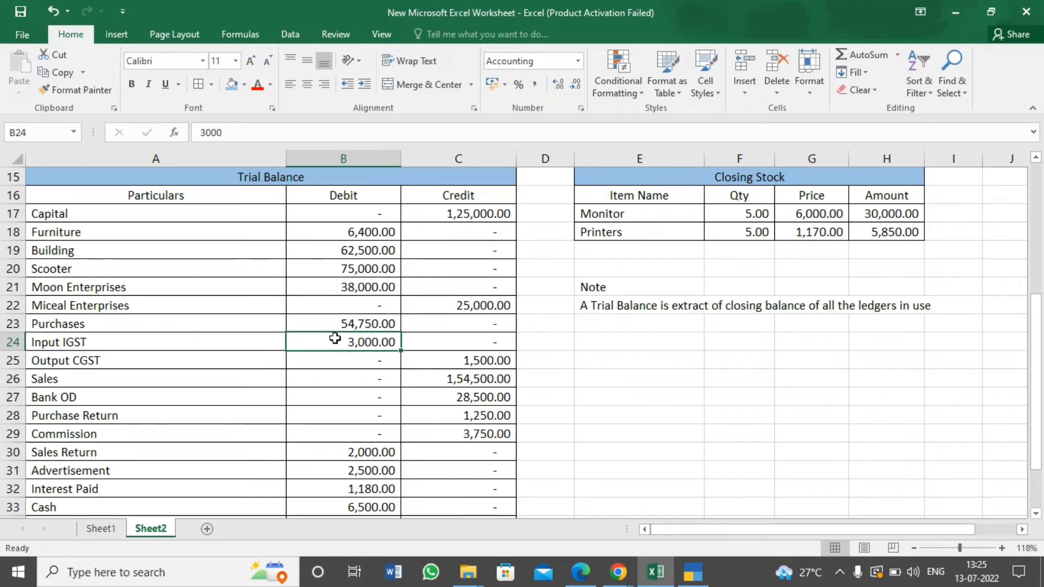
click(171, 374)
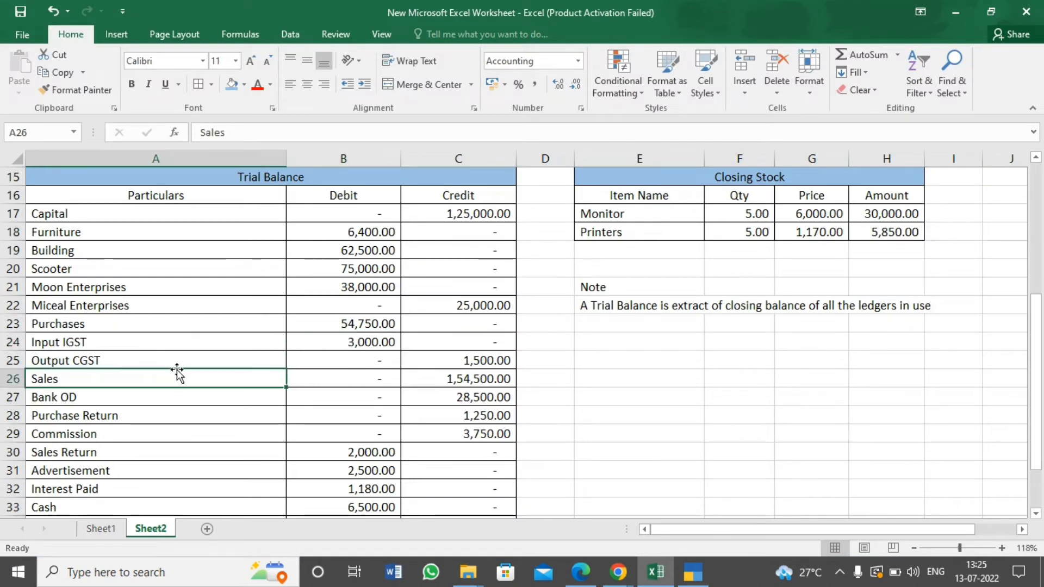
click(231, 357)
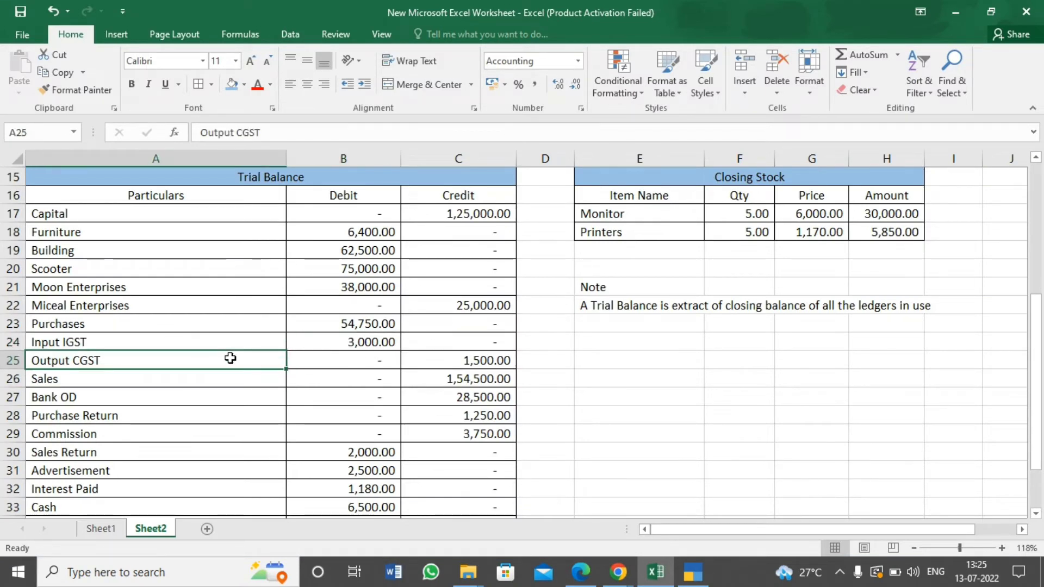
key(alt+Tab)
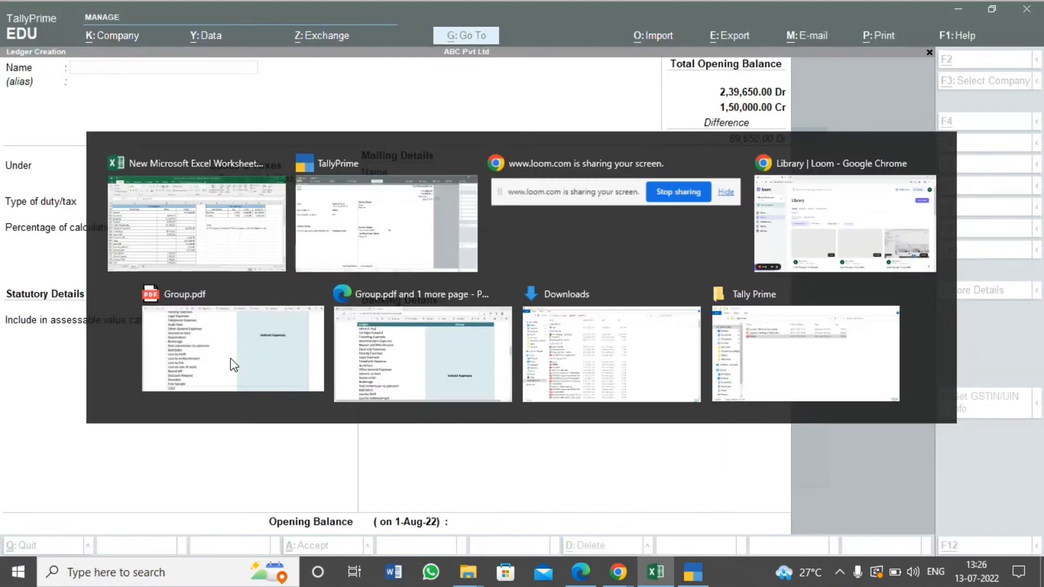
text(Out)
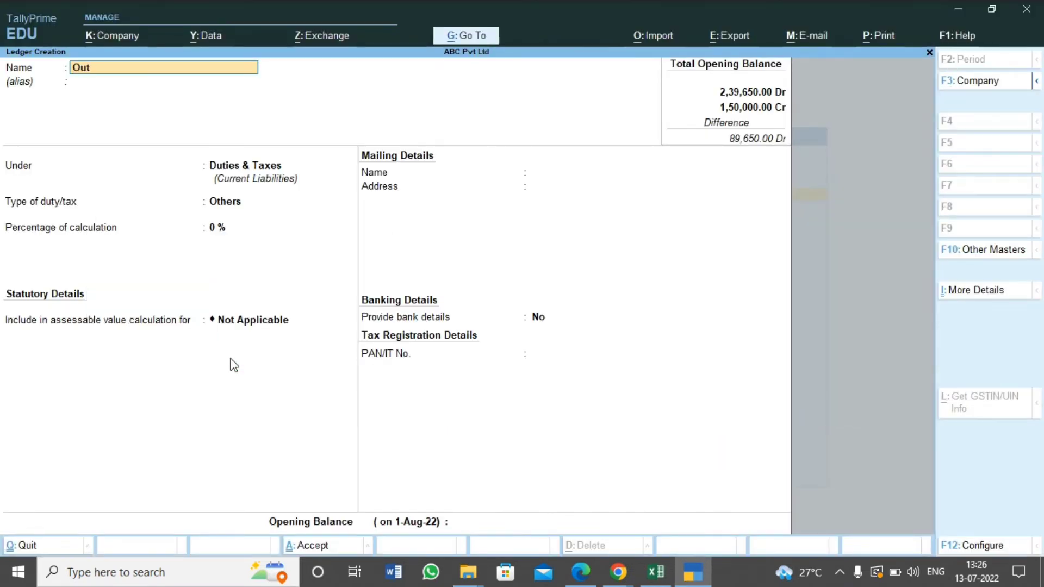
text(put CGST)
key(Return)
key(Return)
key(Return)
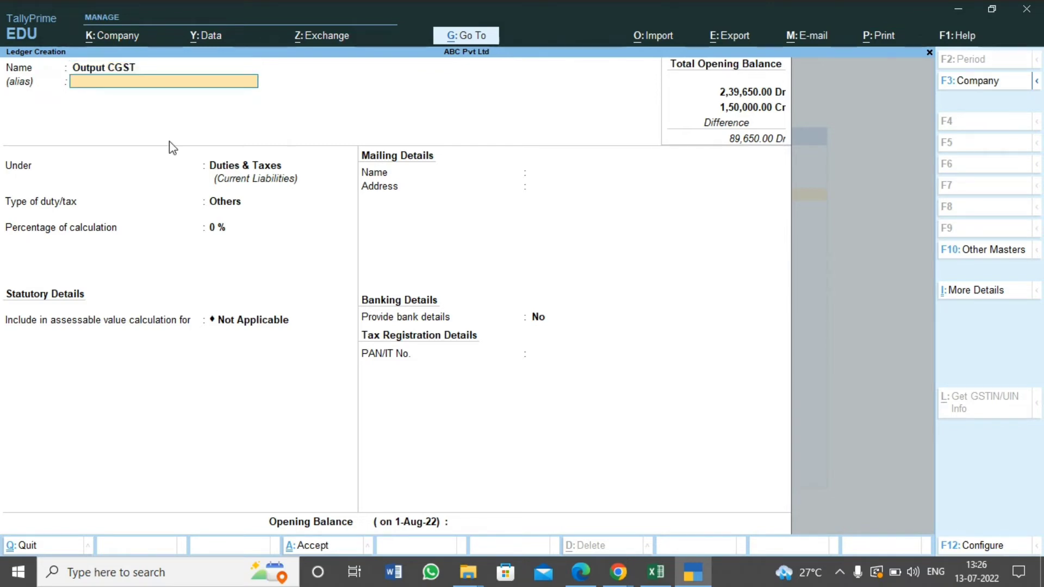
Set the Output CGST duty type to GST and tax type to Central Tax, keeping 0 %, rounding Not Applicable and bank details No
key(Up)
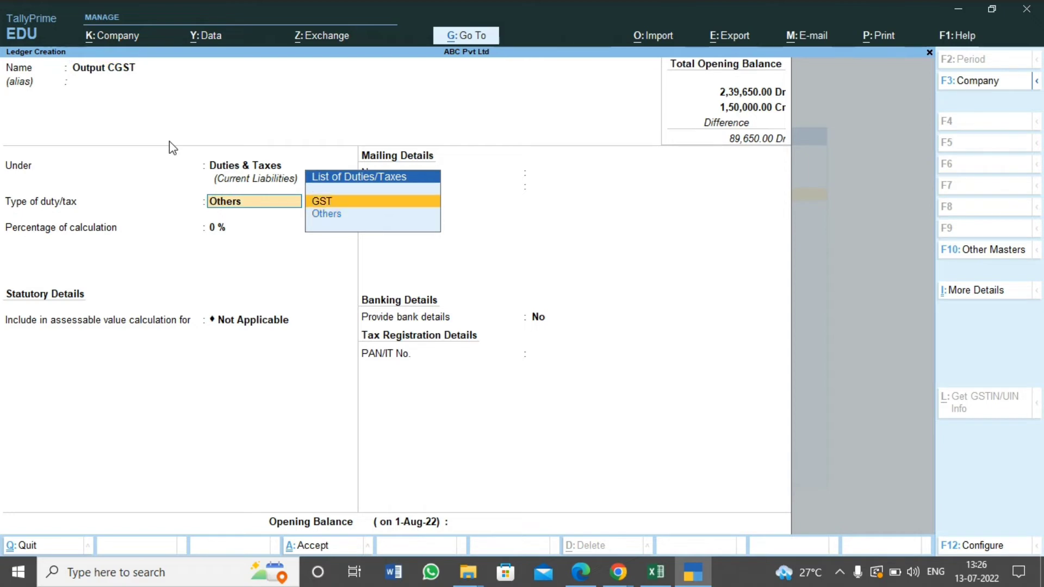
key(Return)
key(Return)
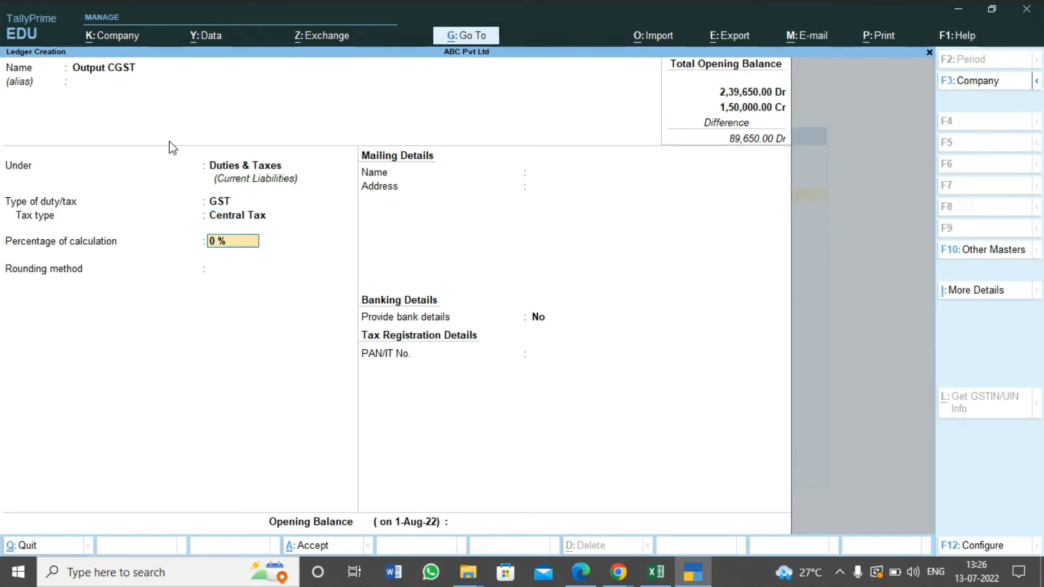
key(Return)
key(Return)
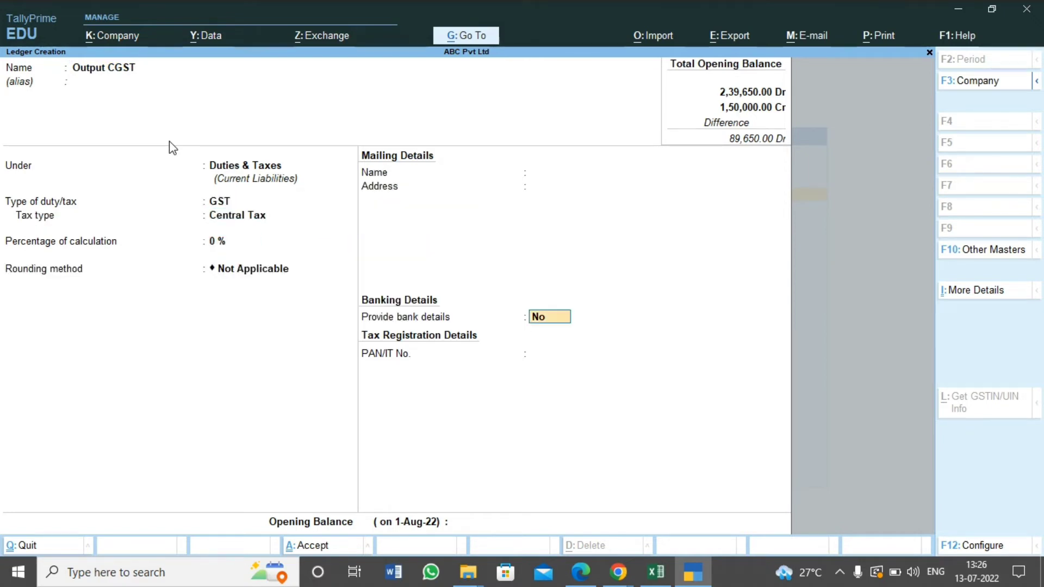
key(Return)
Look up the Output CGST amount in Excel, enter the opening balance of 1,500 Cr and save the ledger
key(alt+Tab)
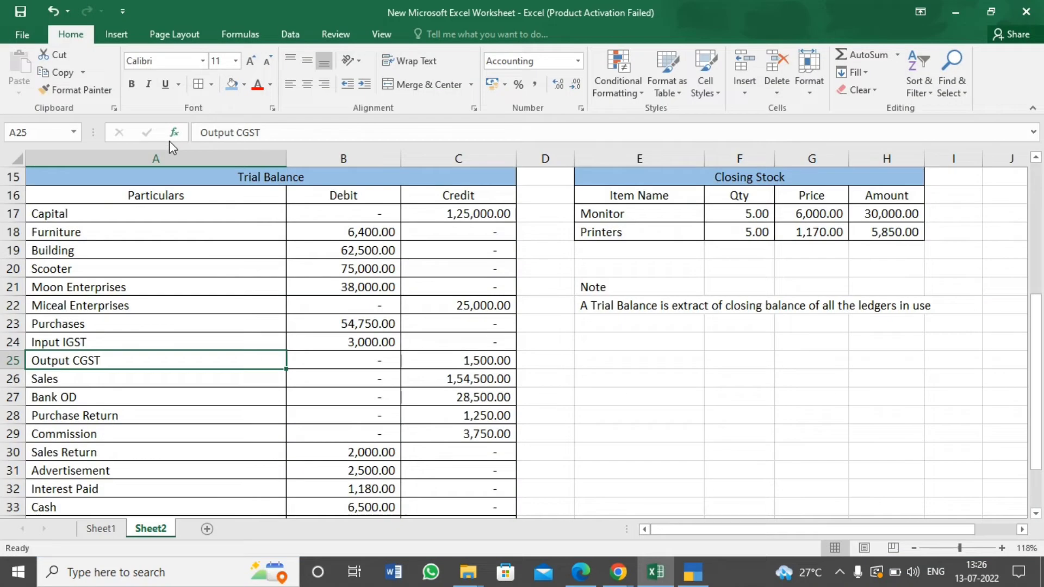
key(alt+Tab)
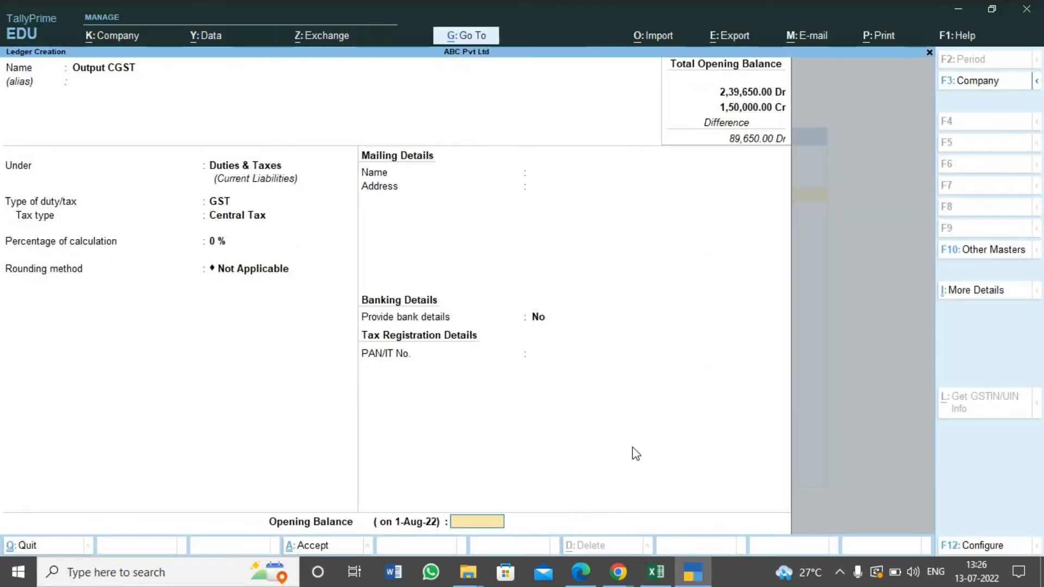
text(1500)
key(Return)
key(Return)
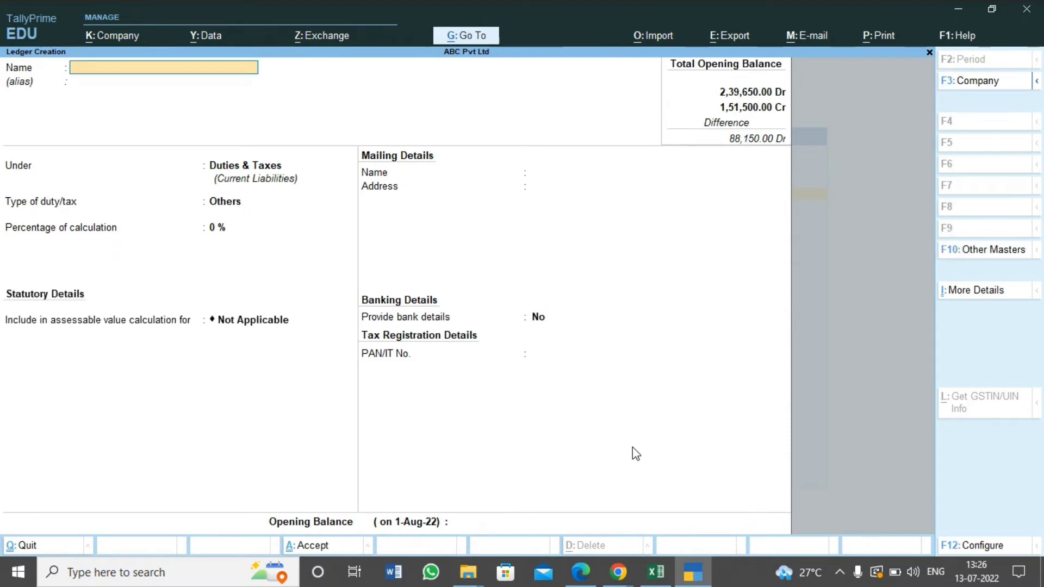
Take the next trial balance entry from Excel and create a ledger named Sales under the Sales Accounts group
key(alt+Tab)
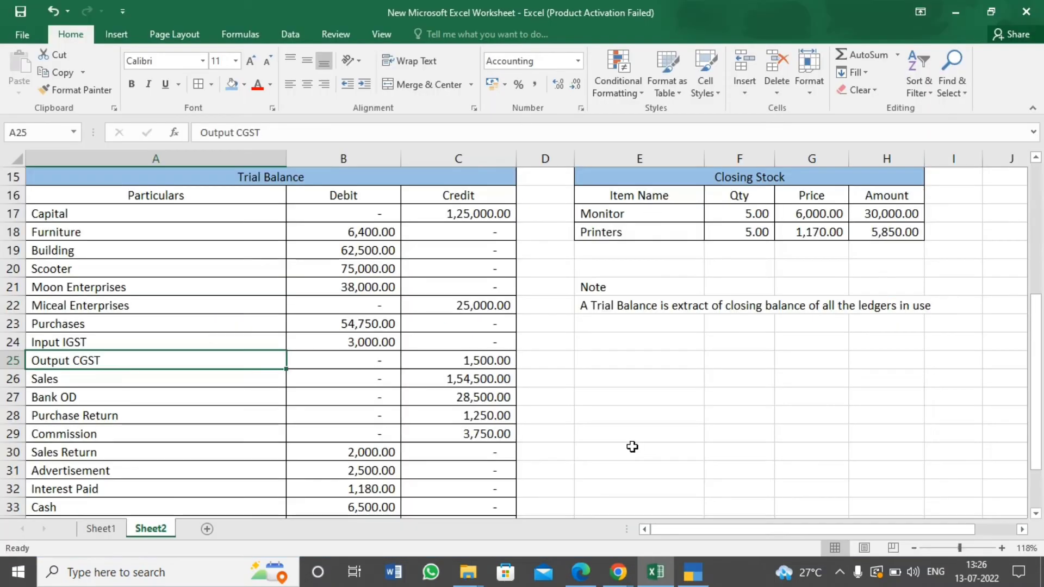
click(134, 381)
key(alt+Tab)
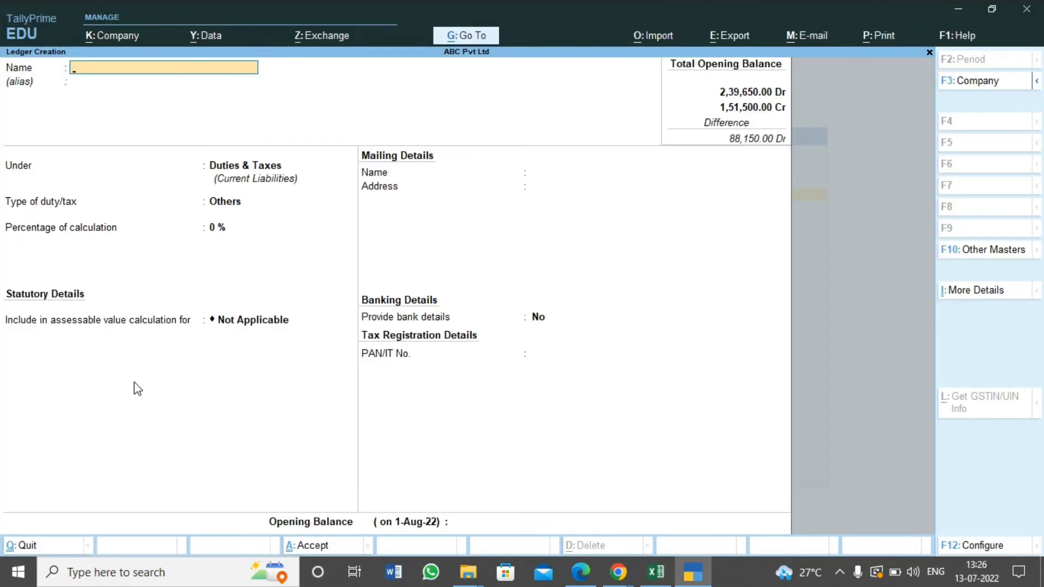
text(Sales)
key(Return)
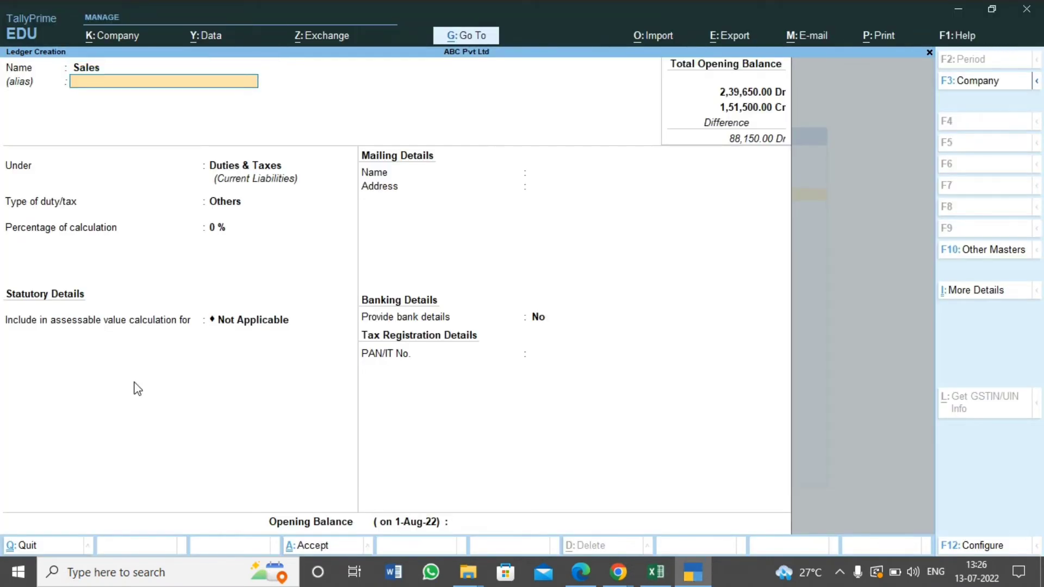
key(Return)
text(Sales)
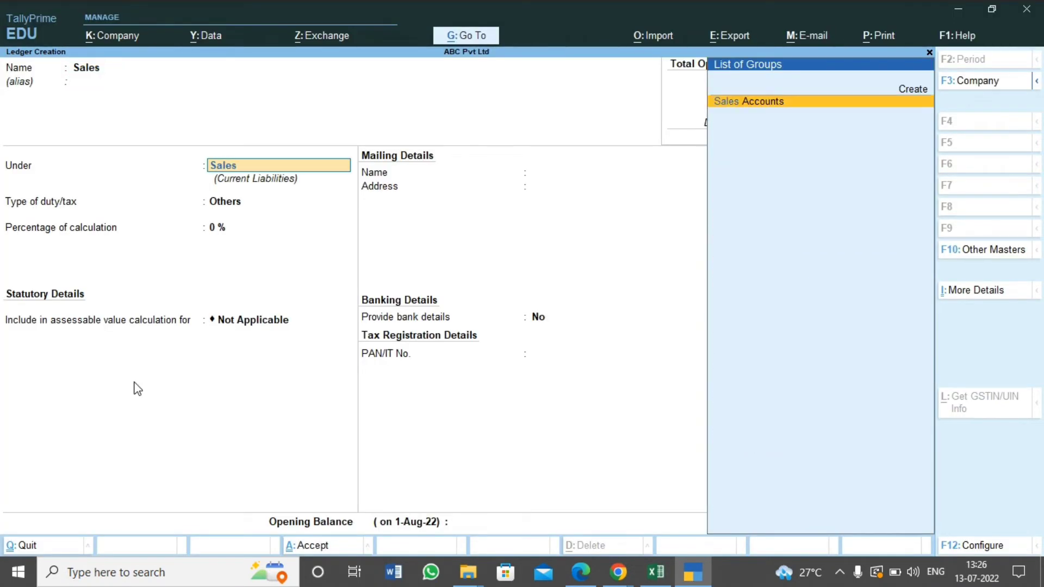
key(Return)
Keep the Sales ledger type Not Applicable, GST Applicable, GST details No and supply type Services, and proceed to the opening balance
key(Return)
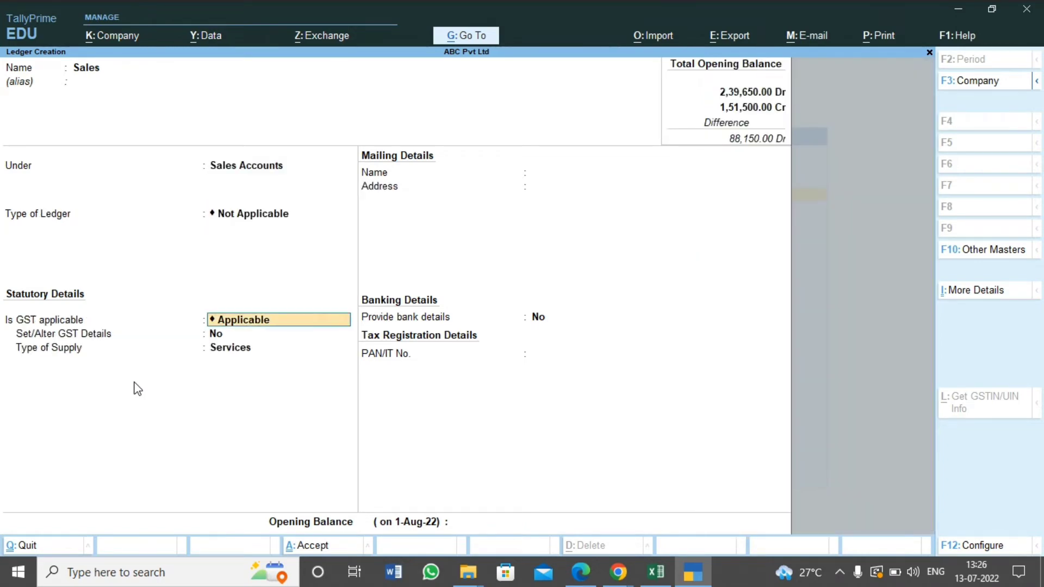
key(Return)
key(Return)
key(Return)
key(Return)
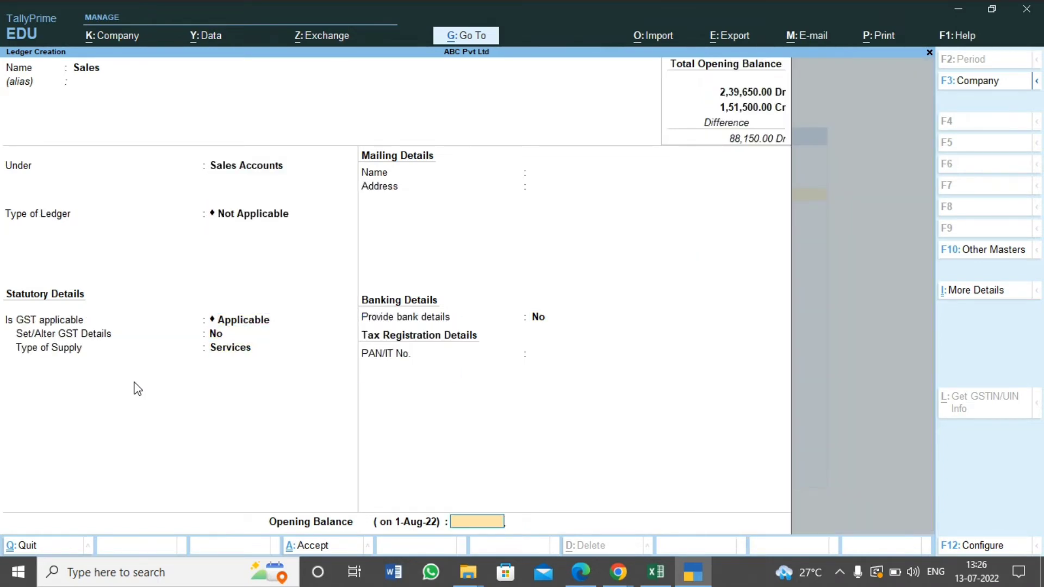
Look up the Sales amount in Excel, enter the opening balance of 1,54,500 Cr and save the ledger
key(alt+Tab)
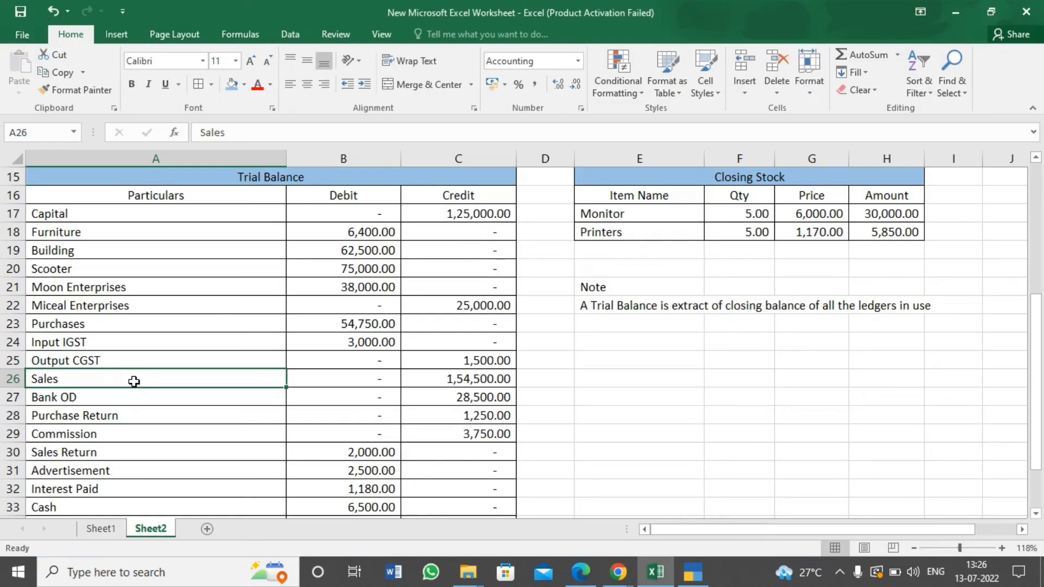
key(alt+Tab)
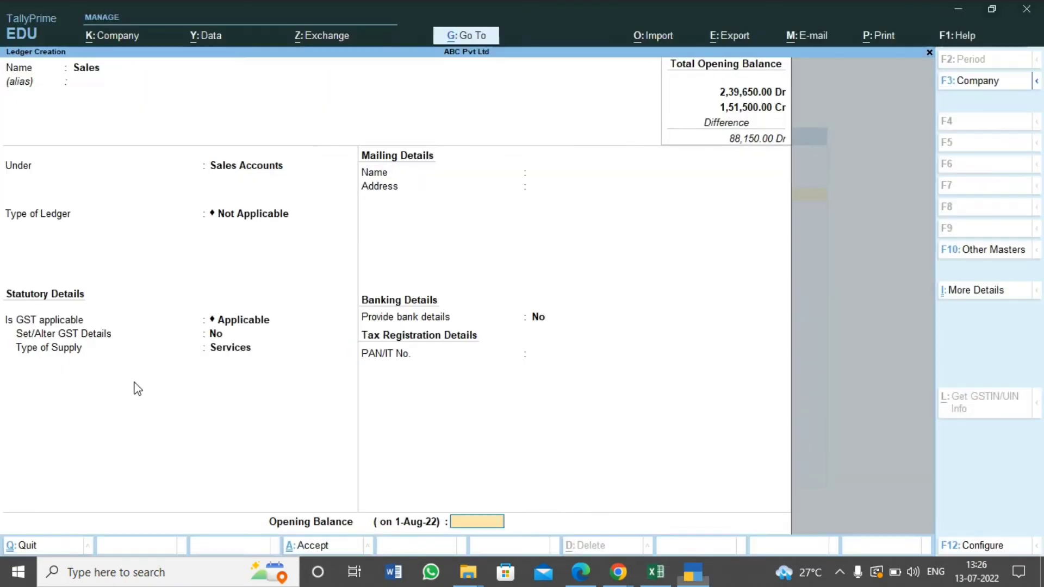
text(1,54,500)
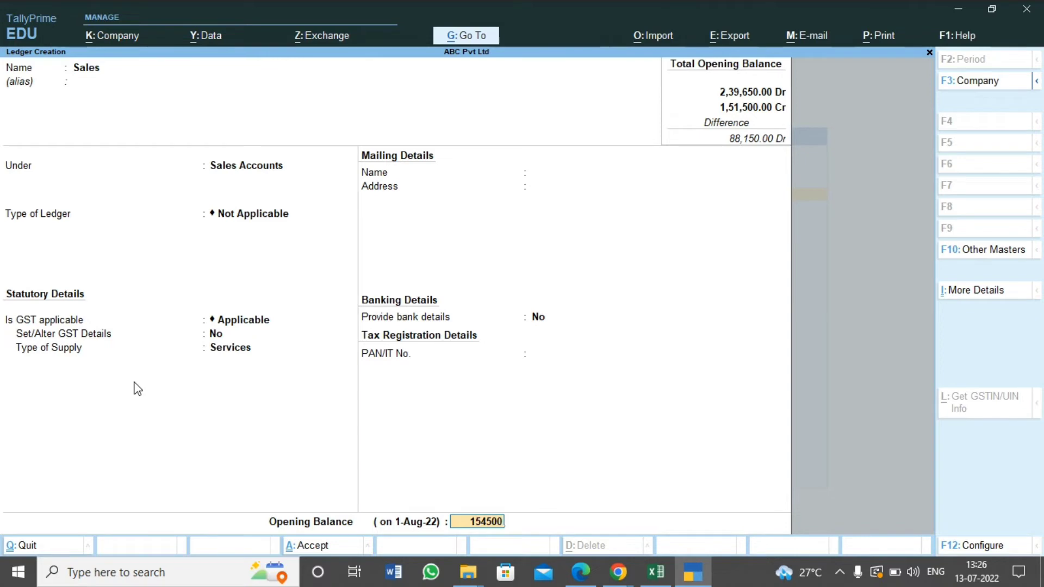
key(Return)
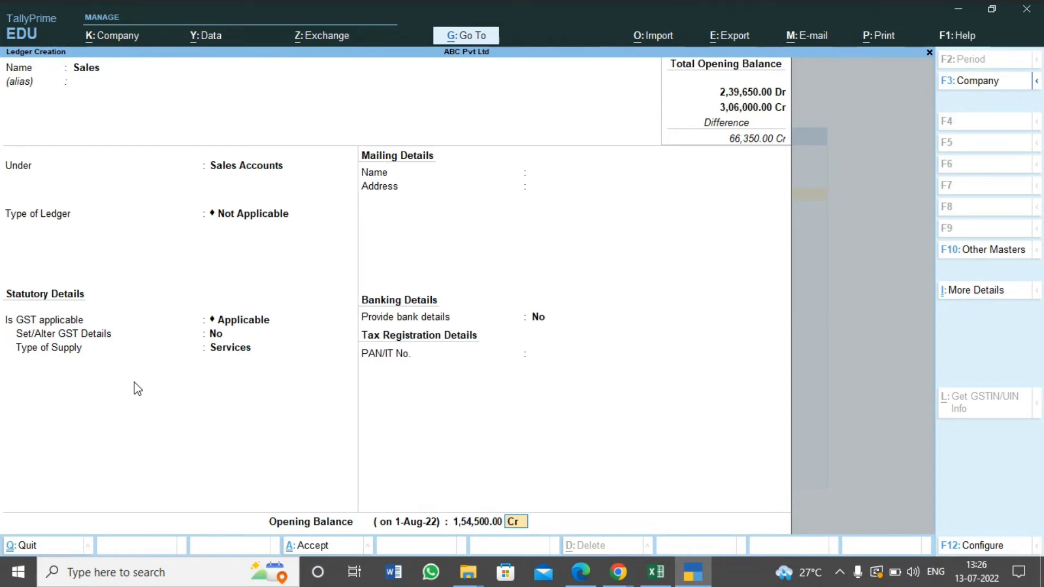
key(Return)
Take the next trial balance entry from Excel and name the new ledger Bank OD
key(alt+Tab)
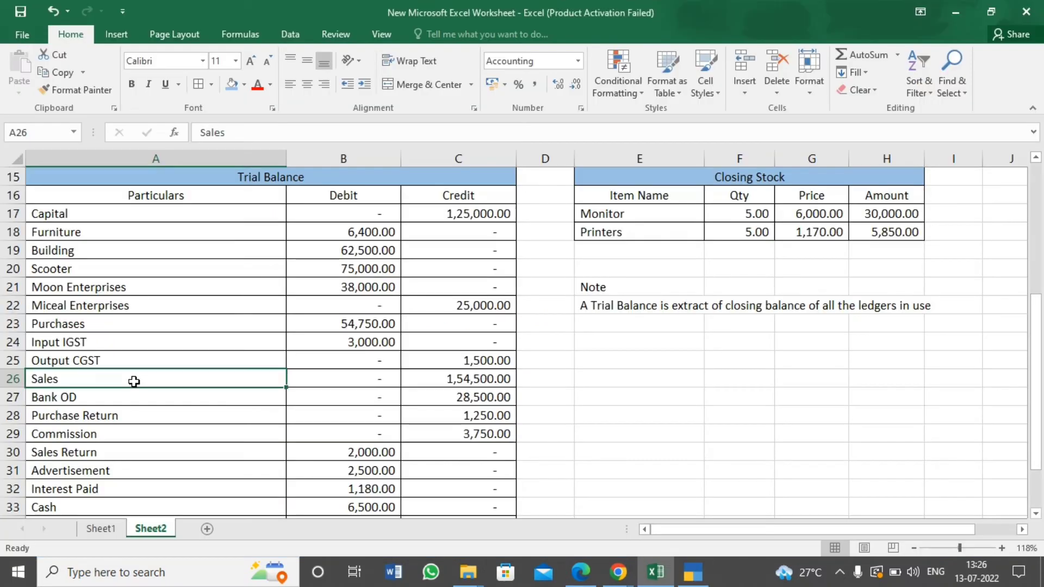
key(Down)
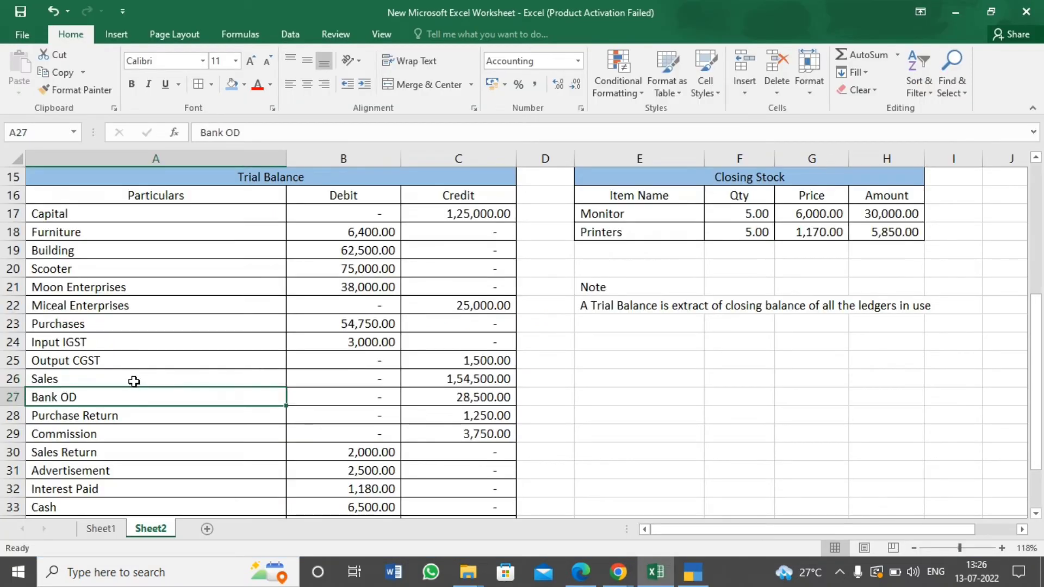
key(alt+Tab)
text(Bank)
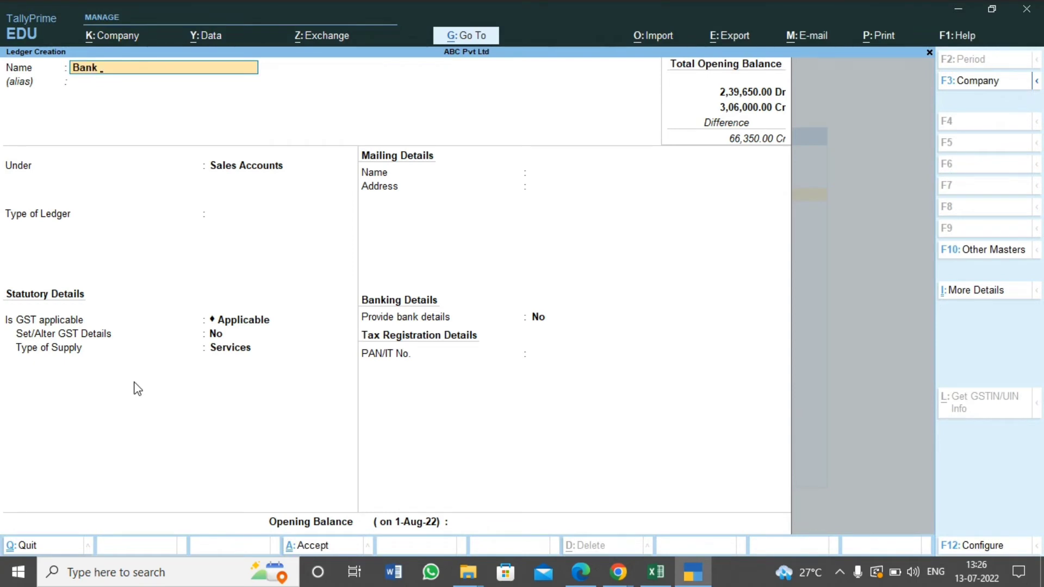
text( OD)
key(Return)
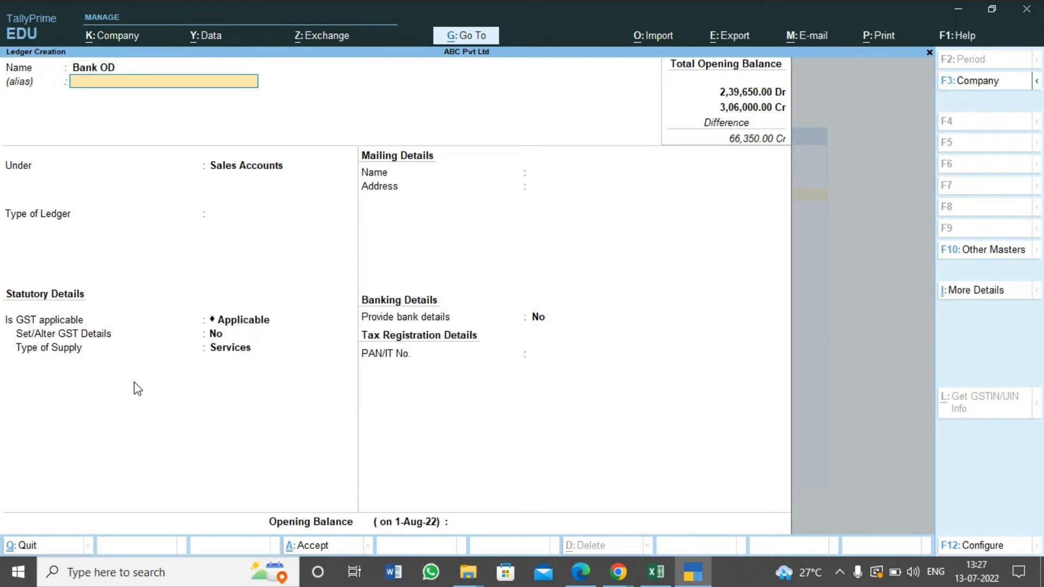
Leave the alias empty and place the Bank OD ledger under the Bank OD A/c group
key(Return)
text(B)
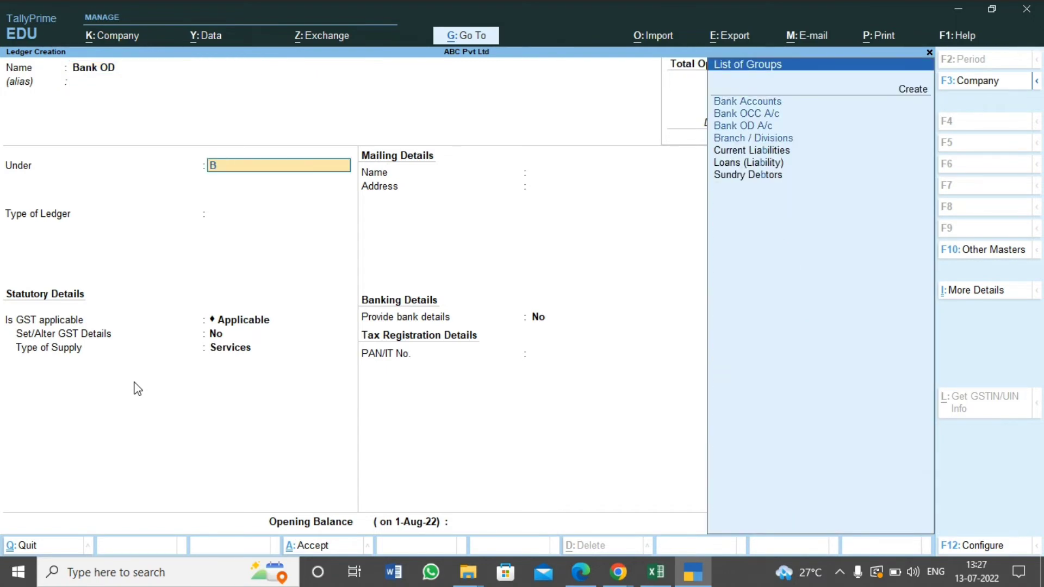
text(ank o)
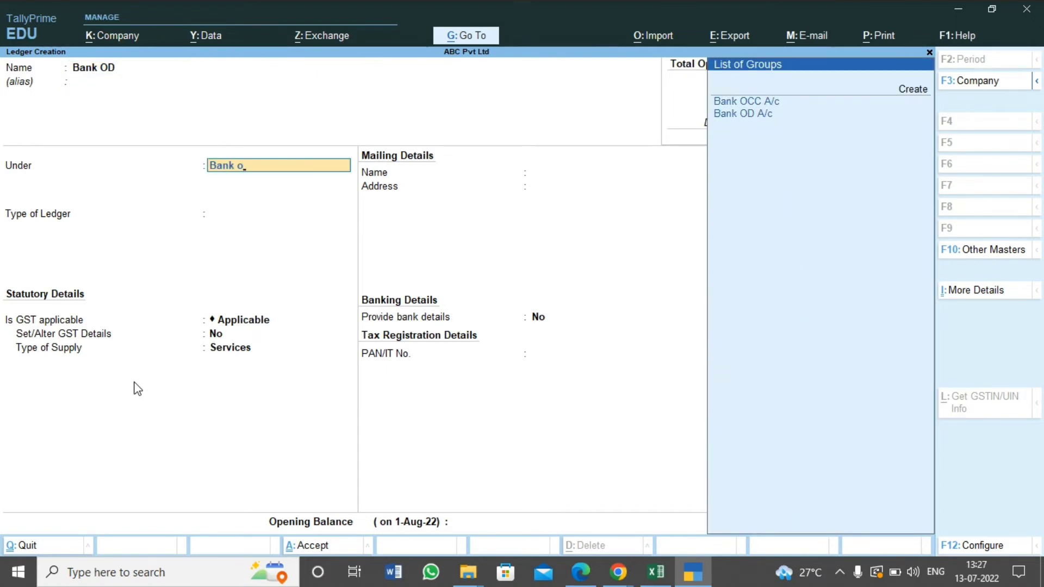
key(Down)
key(Down)
key(Return)
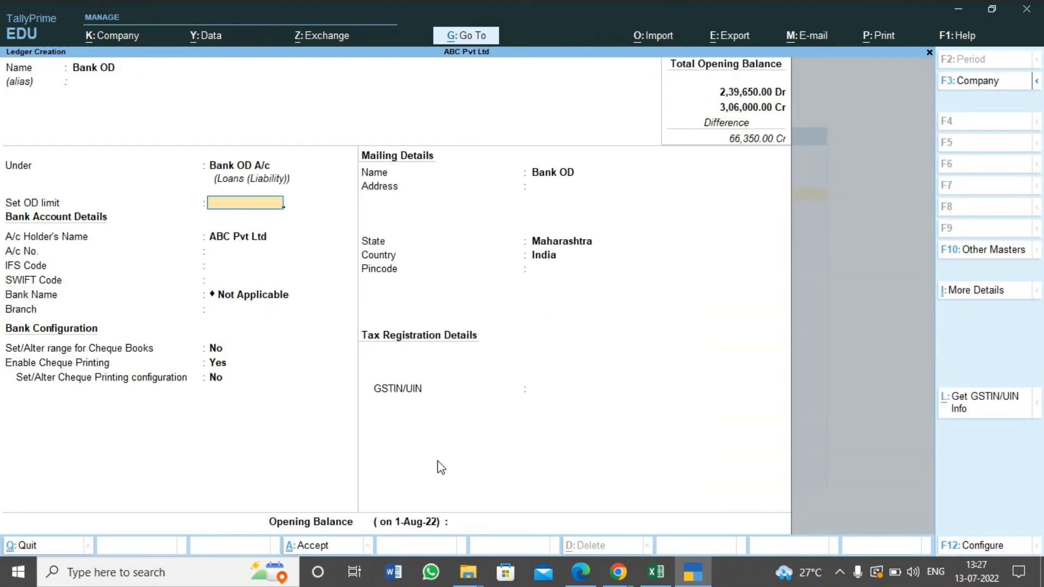
Enter the Bank OD opening balance of 28,500 Cr from Excel, leaving the bank details at their defaults, and save the ledger
click(466, 517)
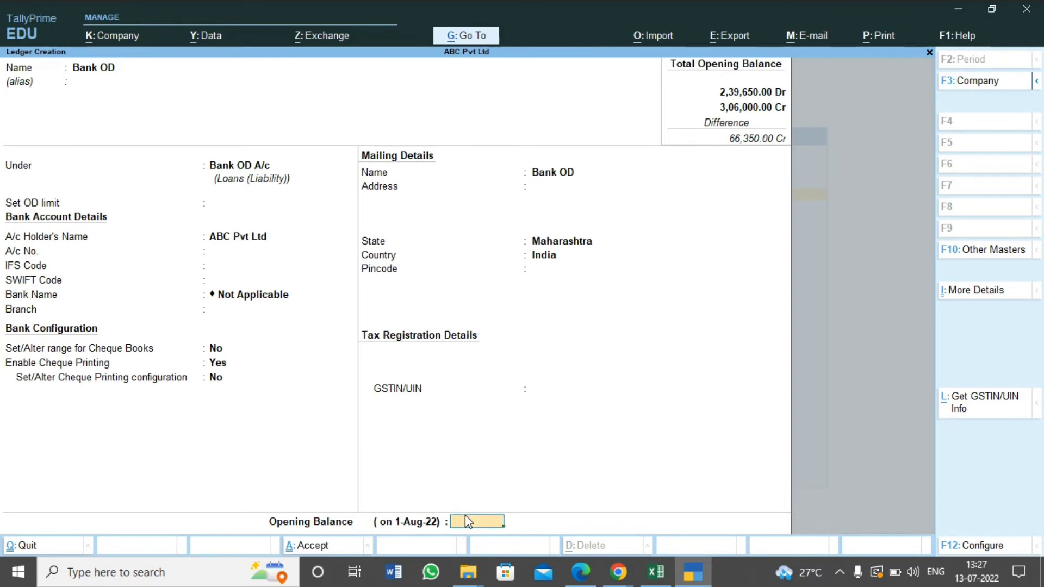
key(alt+Tab)
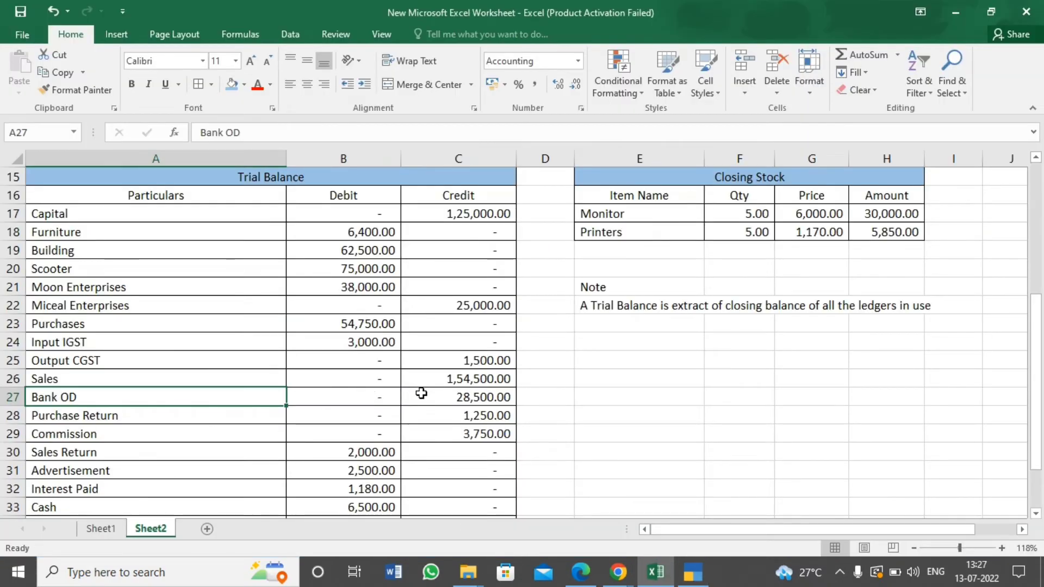
key(alt+Tab)
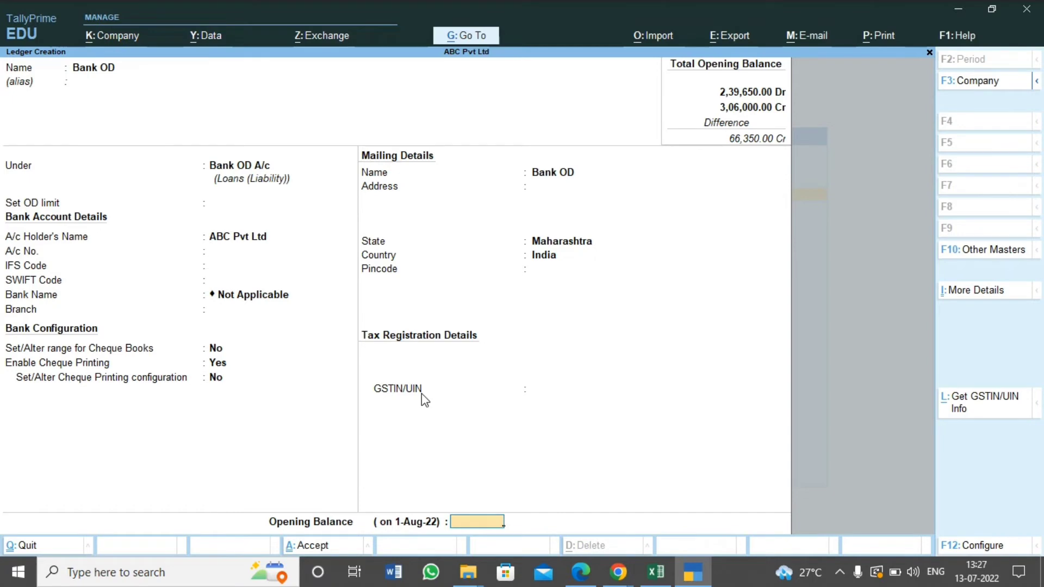
text(28)
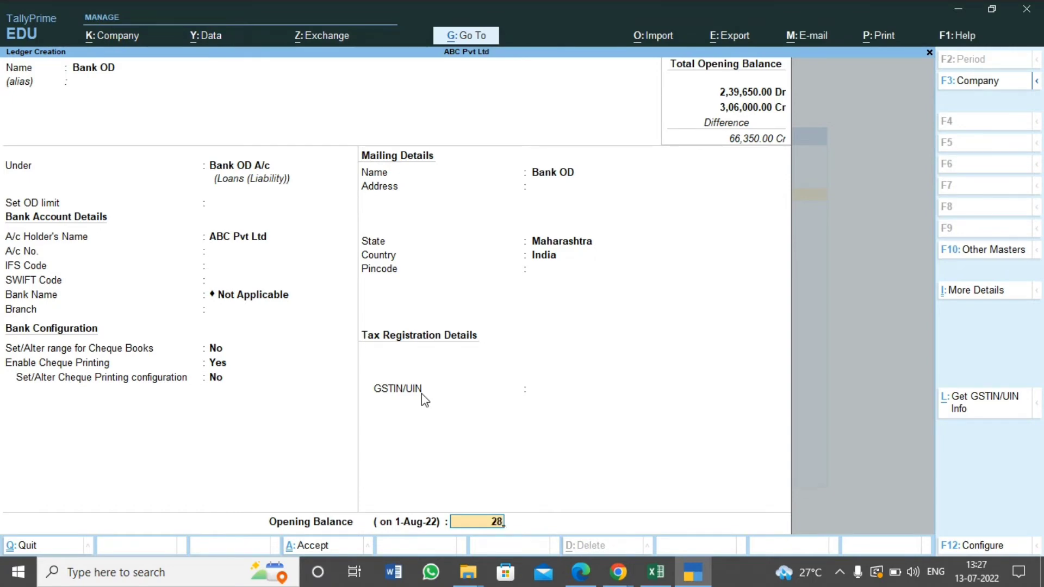
text(,500)
key(Return)
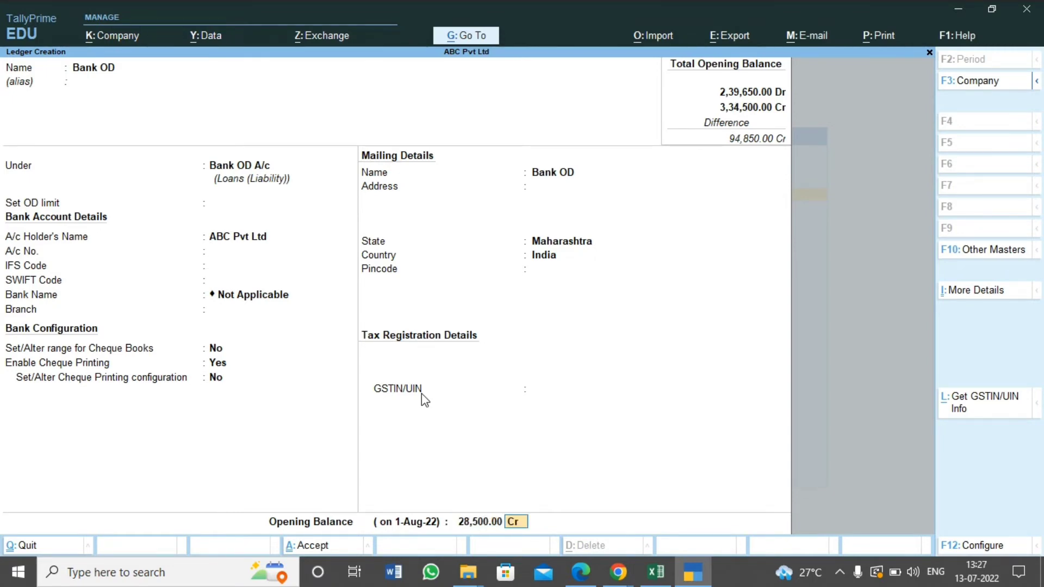
key(alt+Tab)
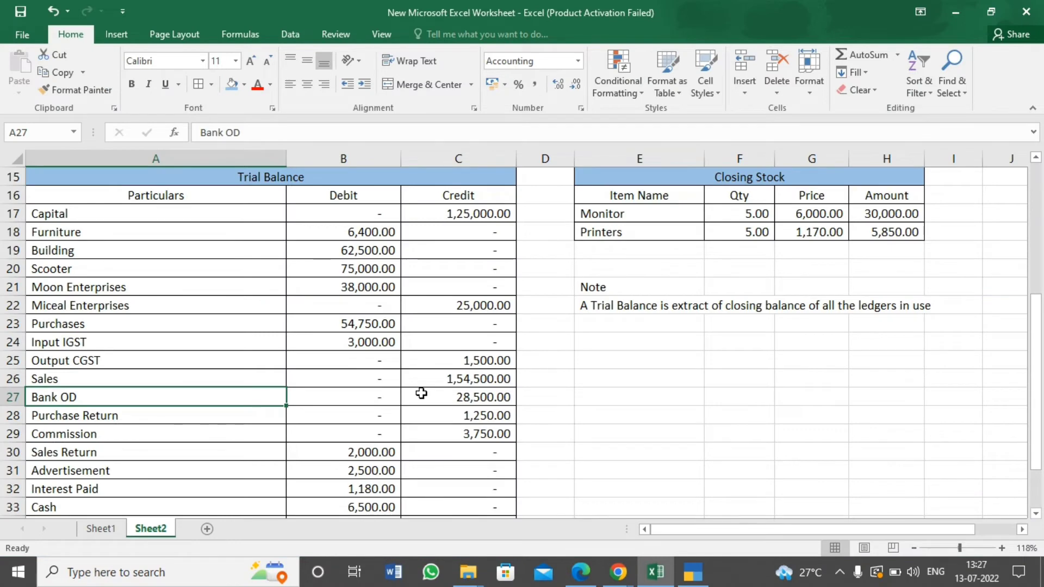
key(alt+Tab)
key(Return)
Create a ledger named Purchase Return under the Purchase Accounts group
key(Return)
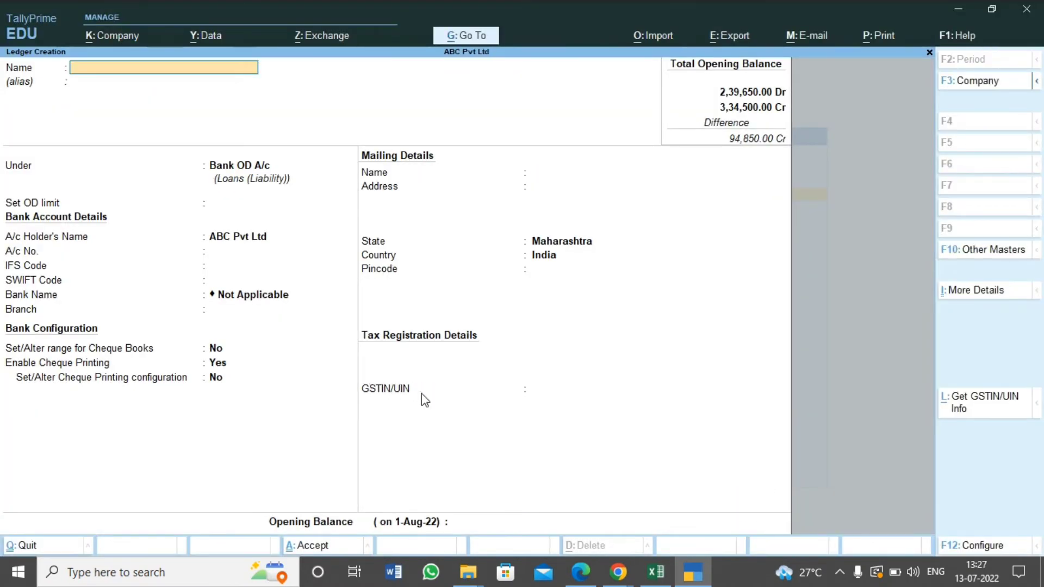
text(Purchase Return)
key(Return)
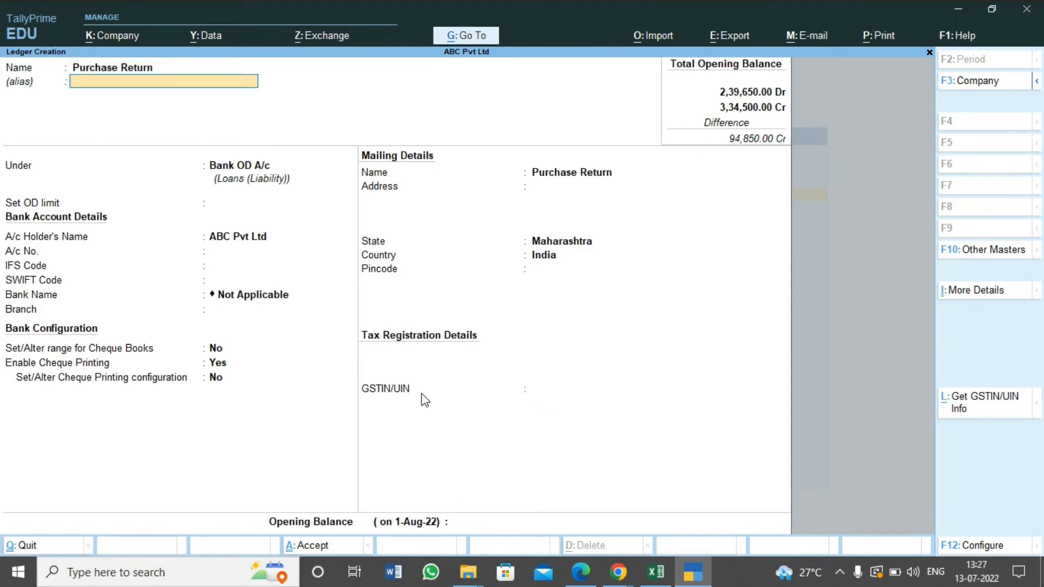
key(Return)
text(Purcha)
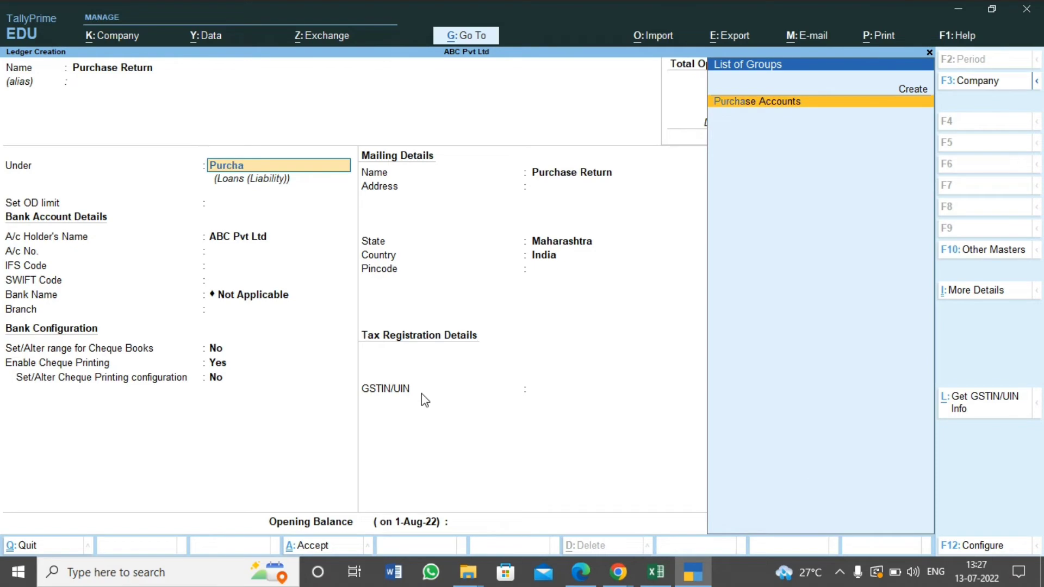
key(Return)
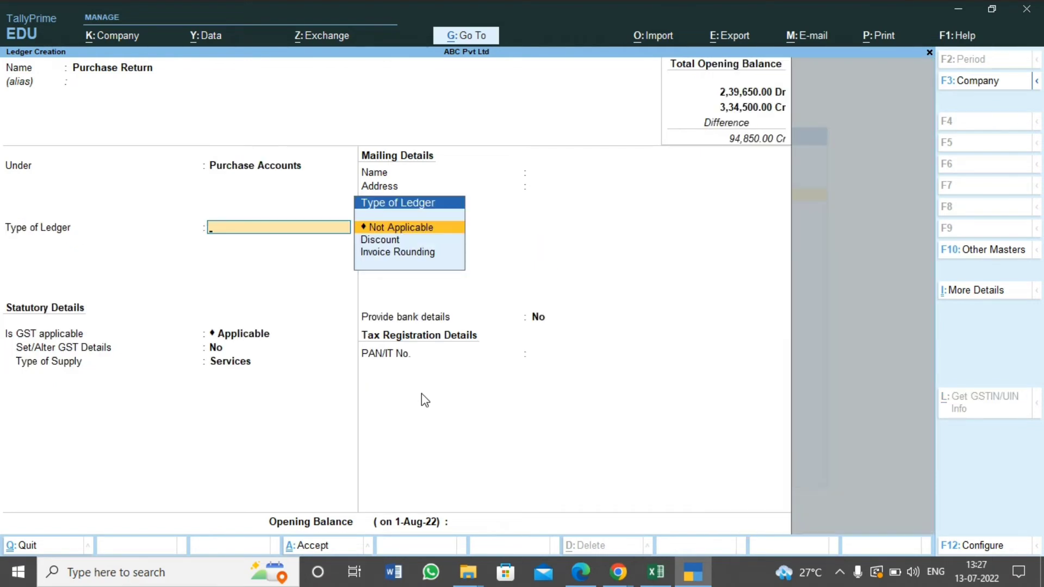
Keep the Purchase Return ledger type Not Applicable, GST Applicable, GST details No, supply type Services and bank details No
key(Return)
key(Return)
key(Return)
key(Return)
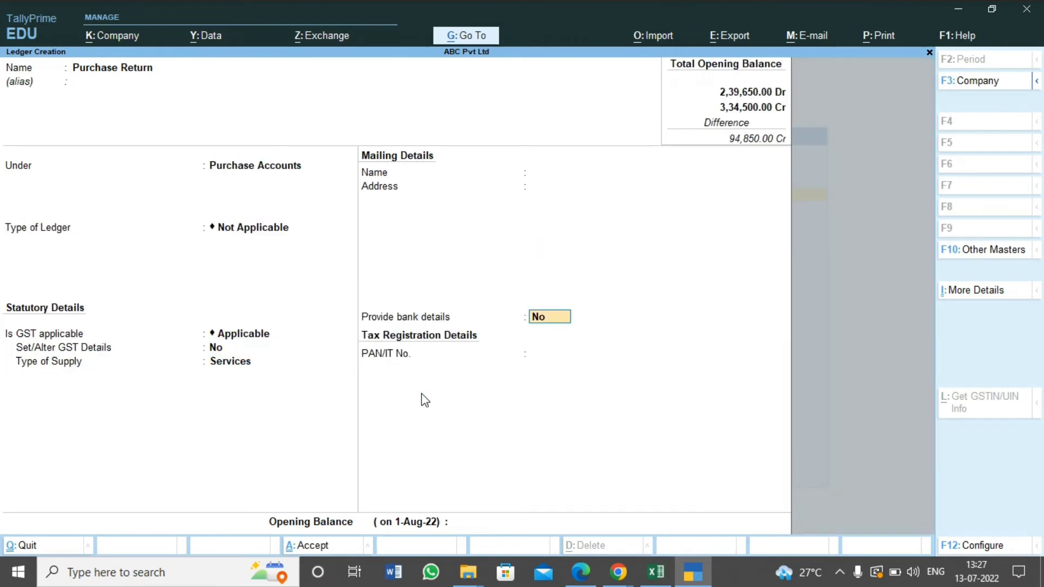
key(Return)
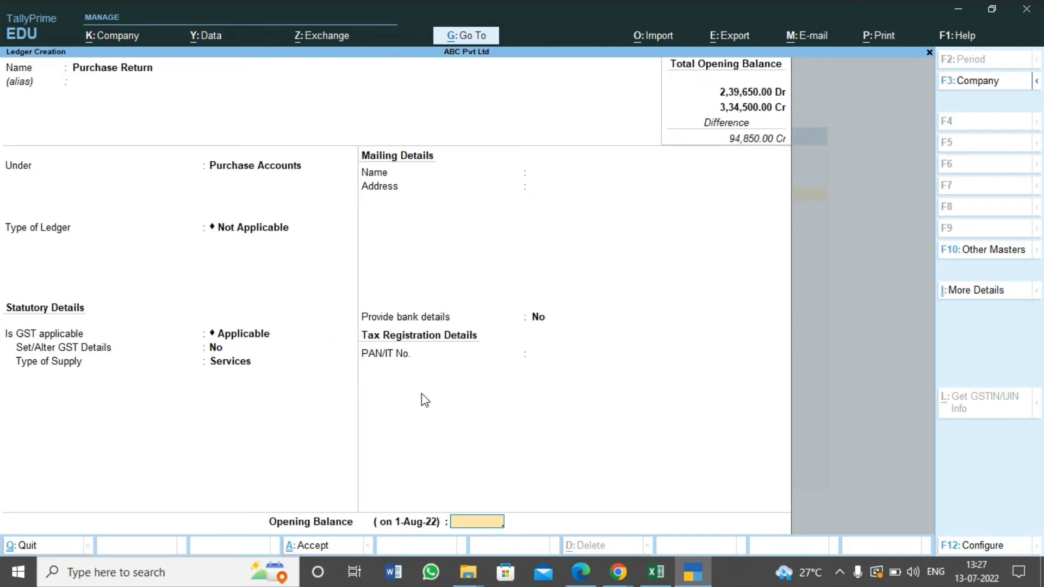
Look up the Purchase Return amount in Excel, enter the opening balance of 1,250 as Cr and save the ledger
key(alt+Tab)
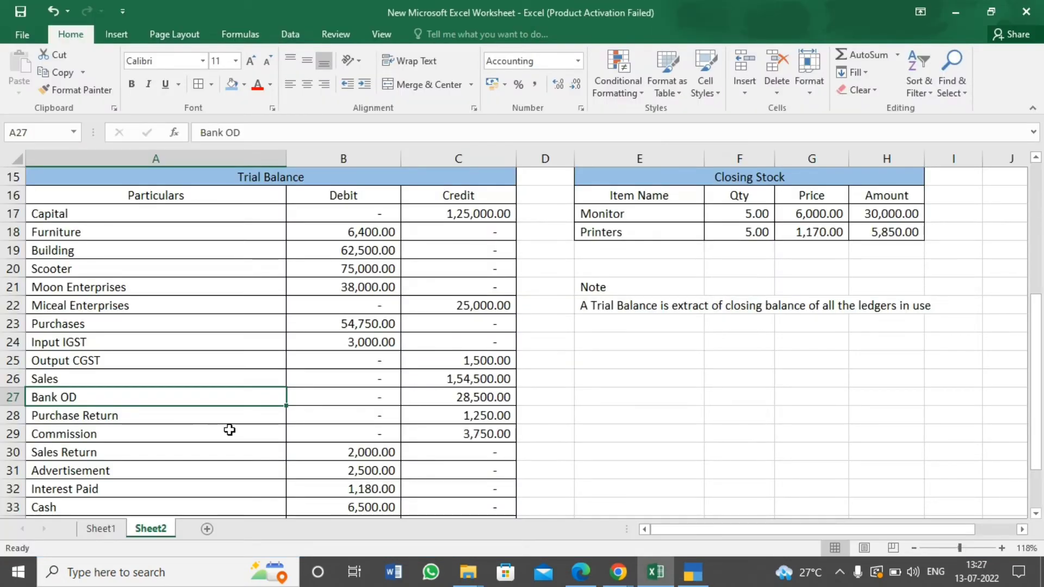
click(140, 417)
click(387, 414)
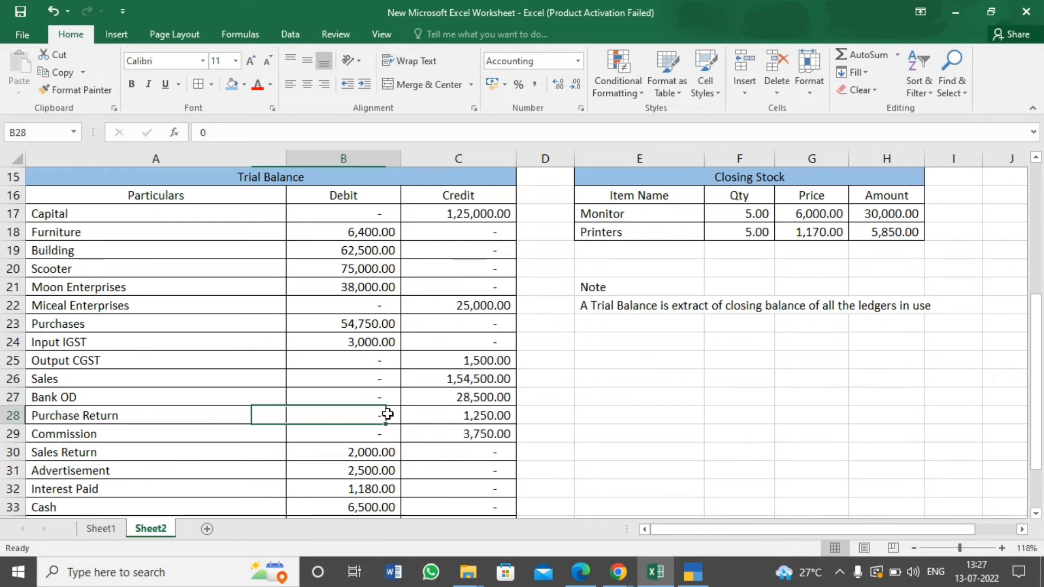
click(486, 420)
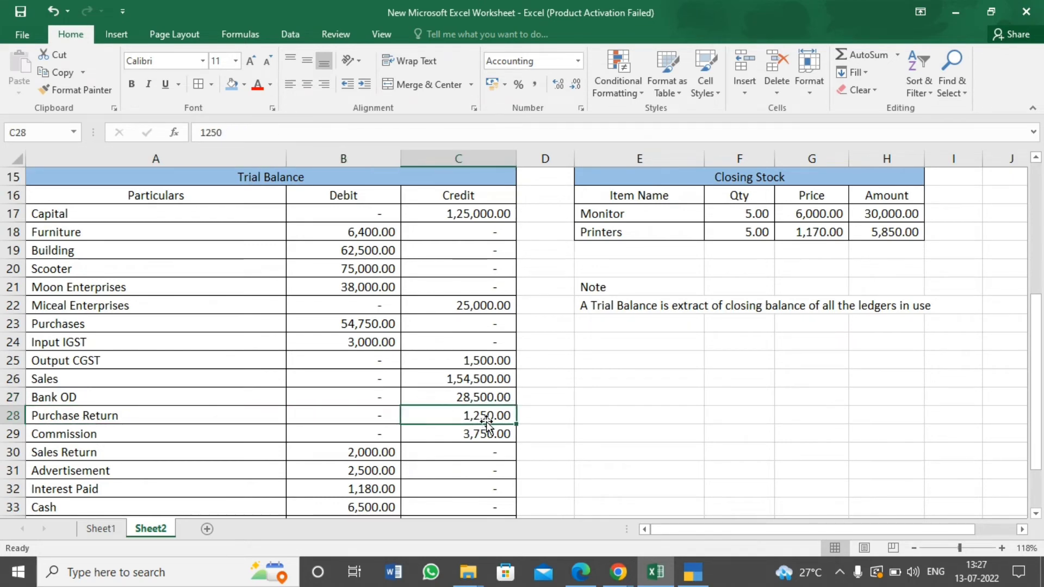
key(alt+Tab)
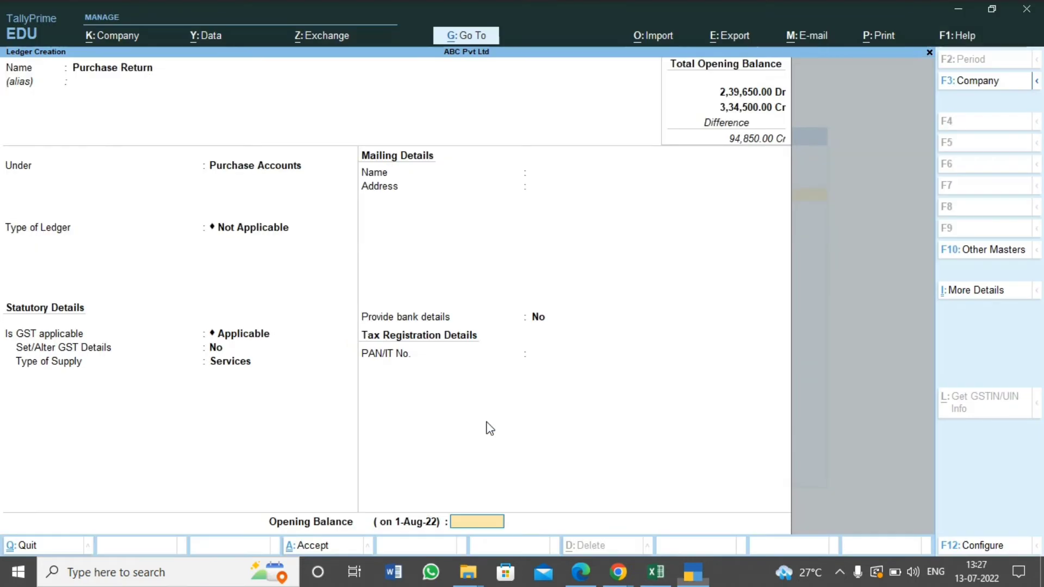
text(1)
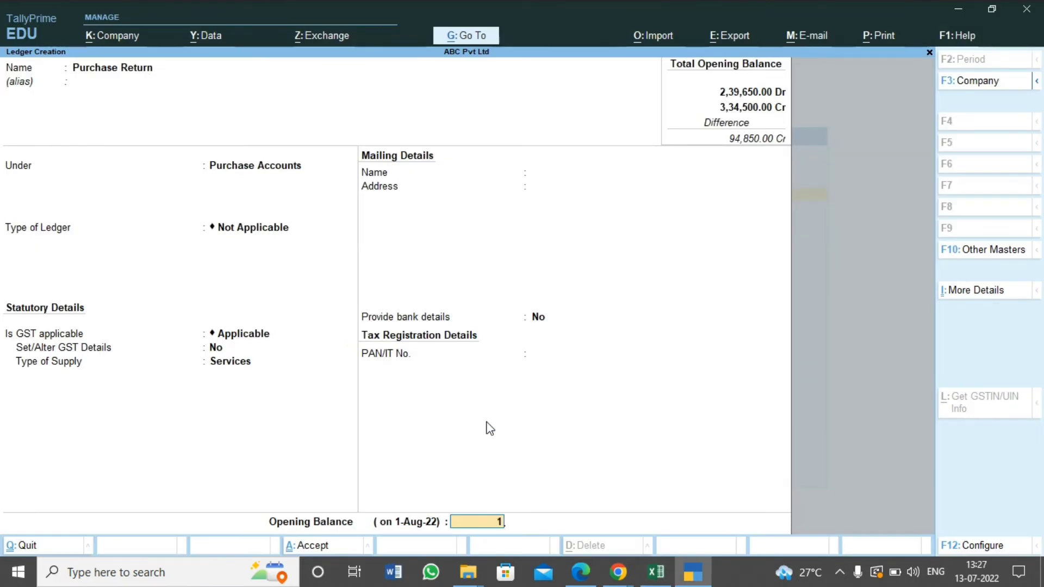
text(,250)
key(Return)
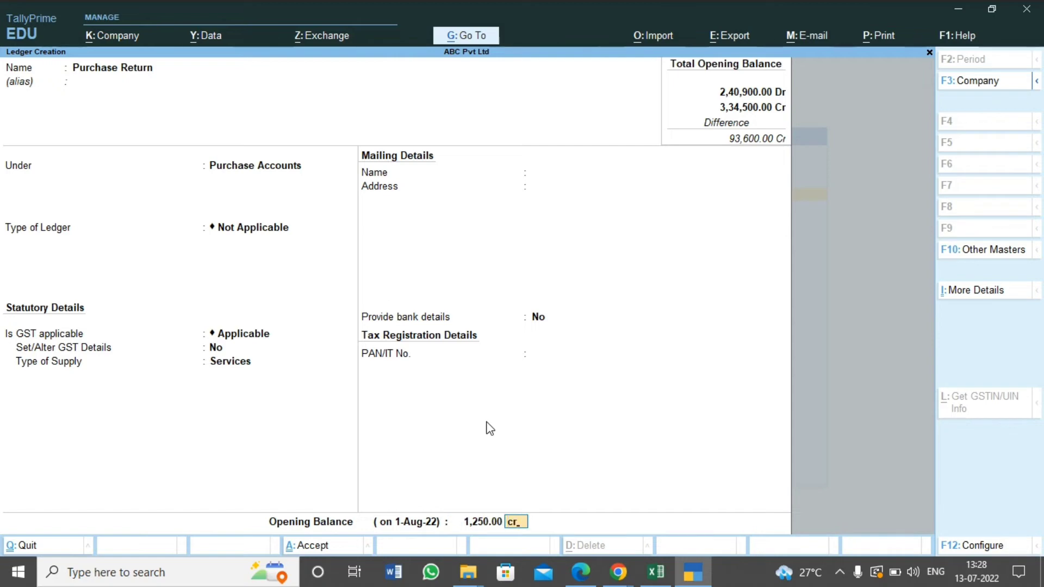
text(c)
key(Return)
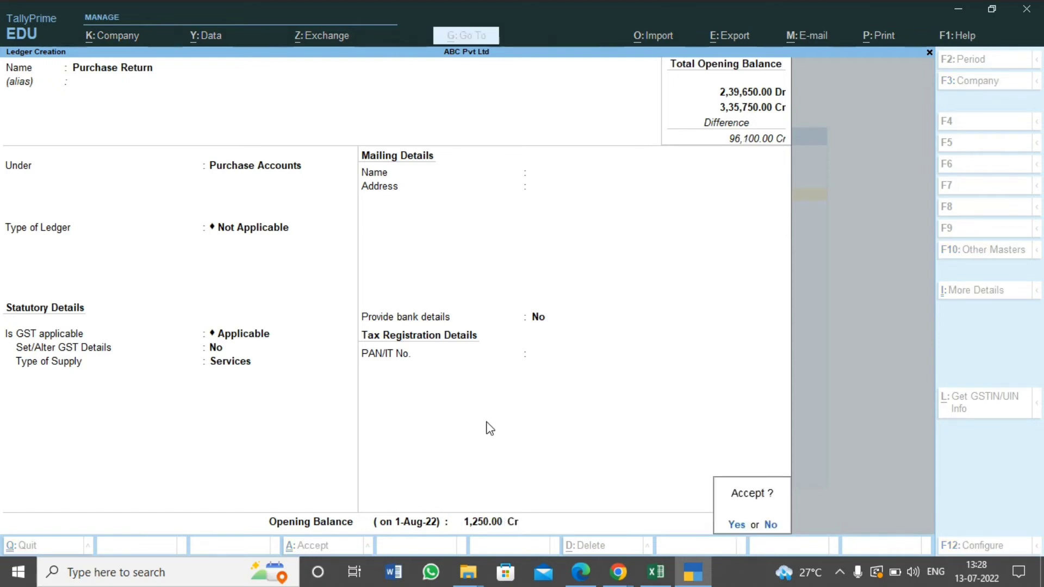
key(Return)
Name the next new ledger Commission, leave its alias empty and proceed to its group selection
key(alt+Tab)
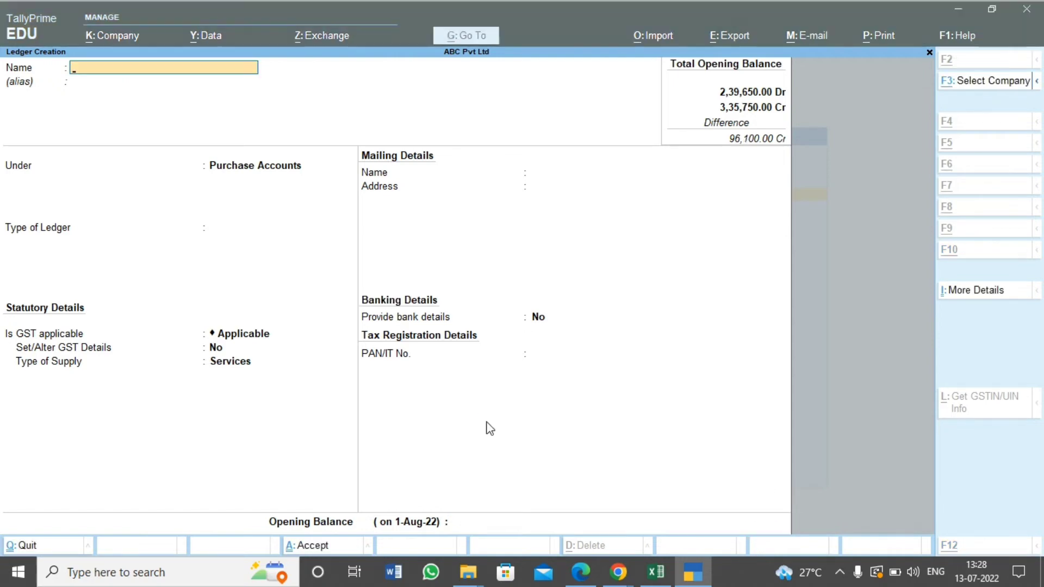
key(alt+Tab)
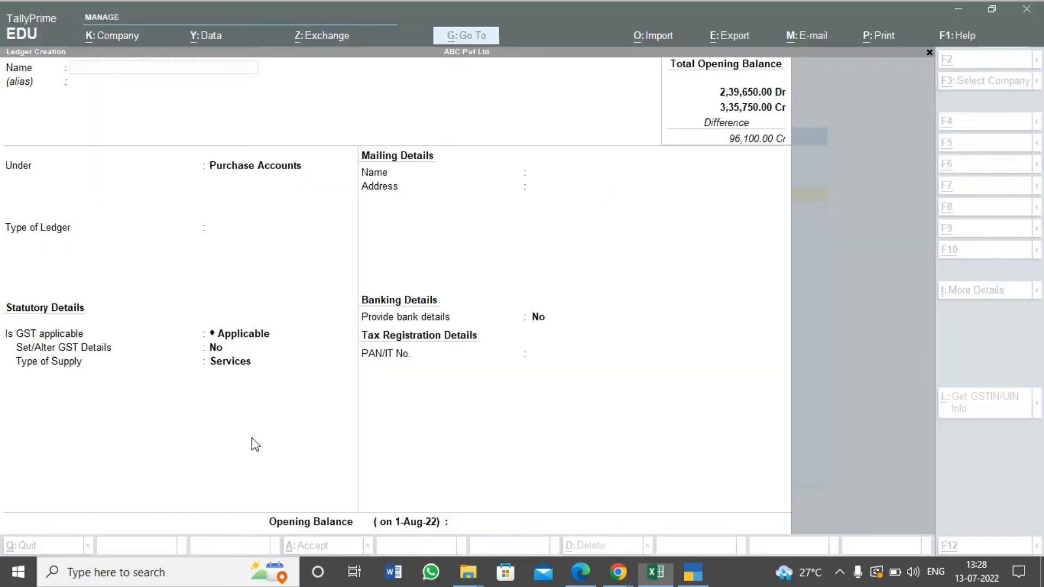
text(Com)
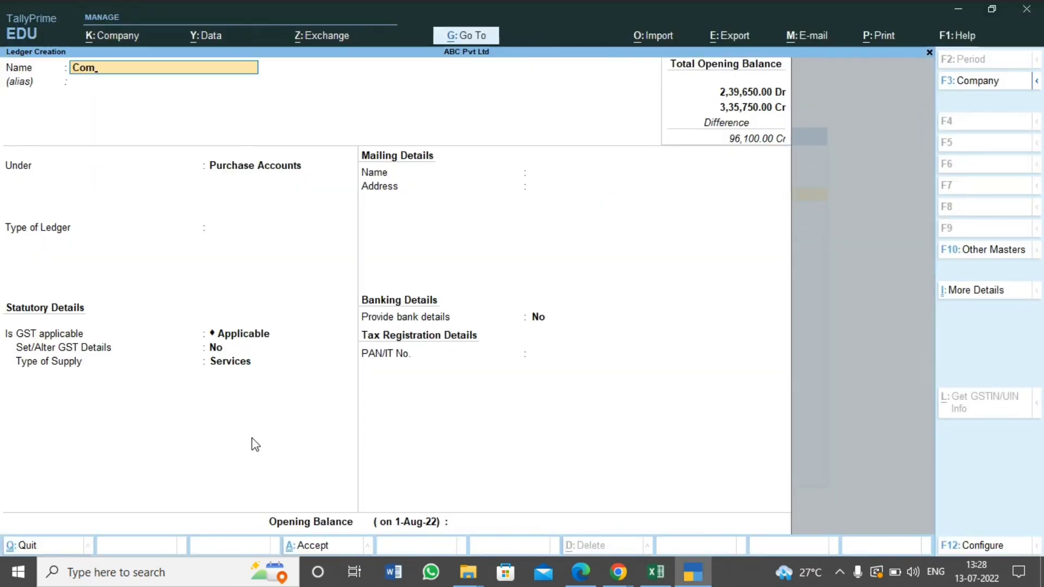
text(mission)
key(Return)
key(Return)
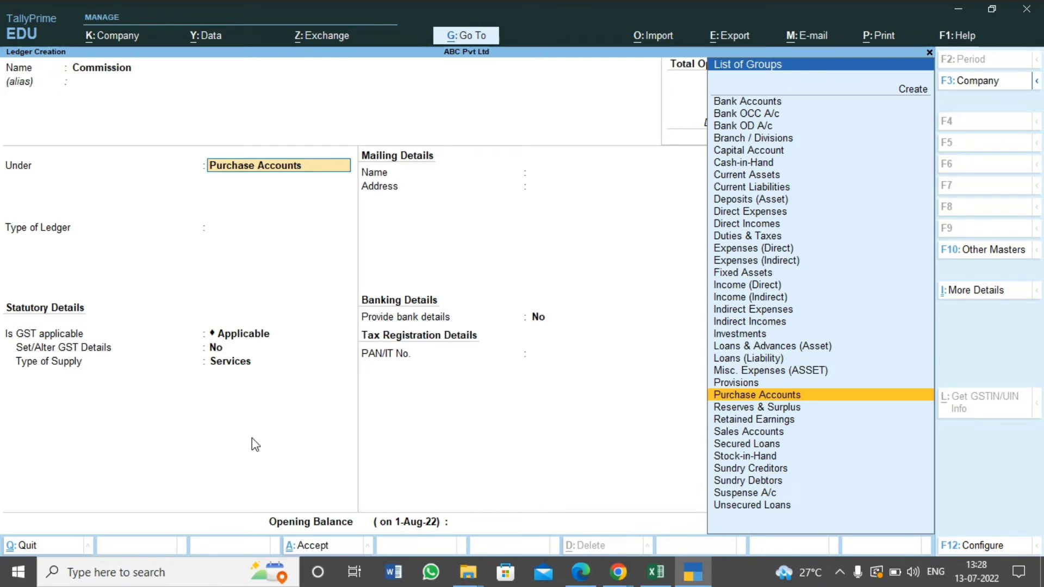
Place the Commission ledger under the Indirect Incomes group and keep its ledger type Not Applicable
text(Indi)
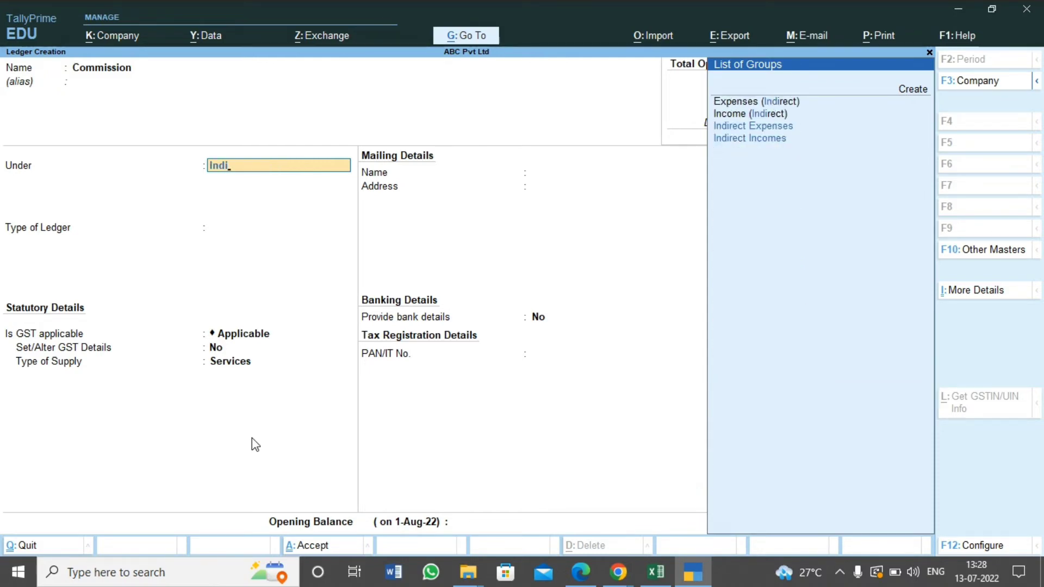
key(Down)
key(Down)
key(Down)
key(Down)
key(Return)
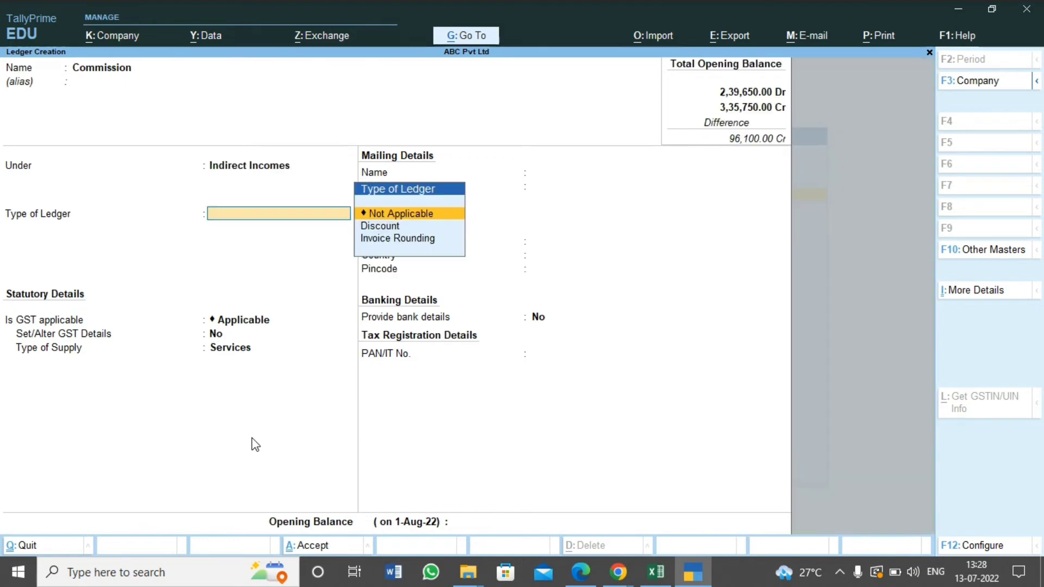
key(alt+Tab)
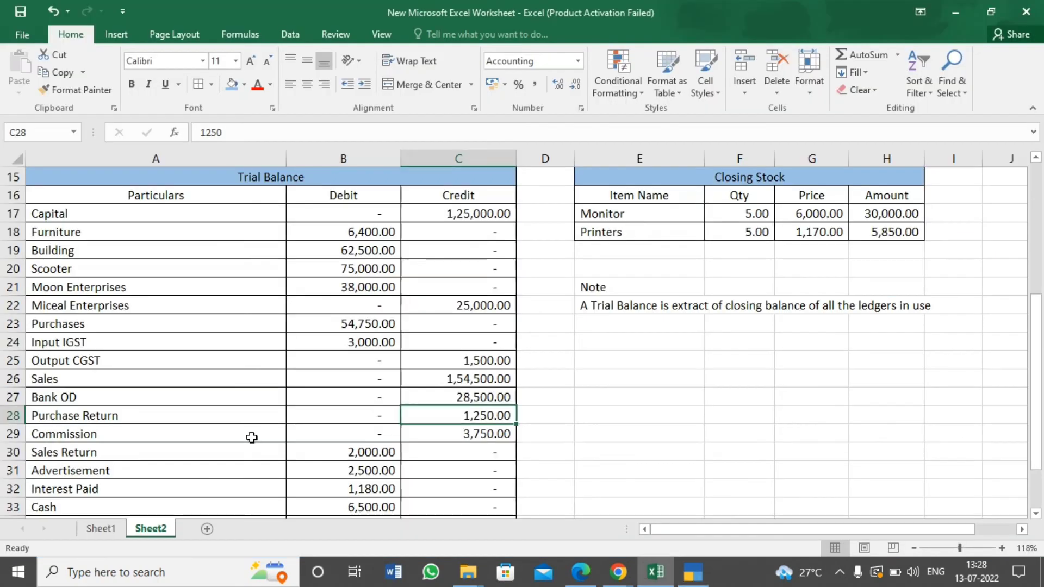
key(alt+Tab)
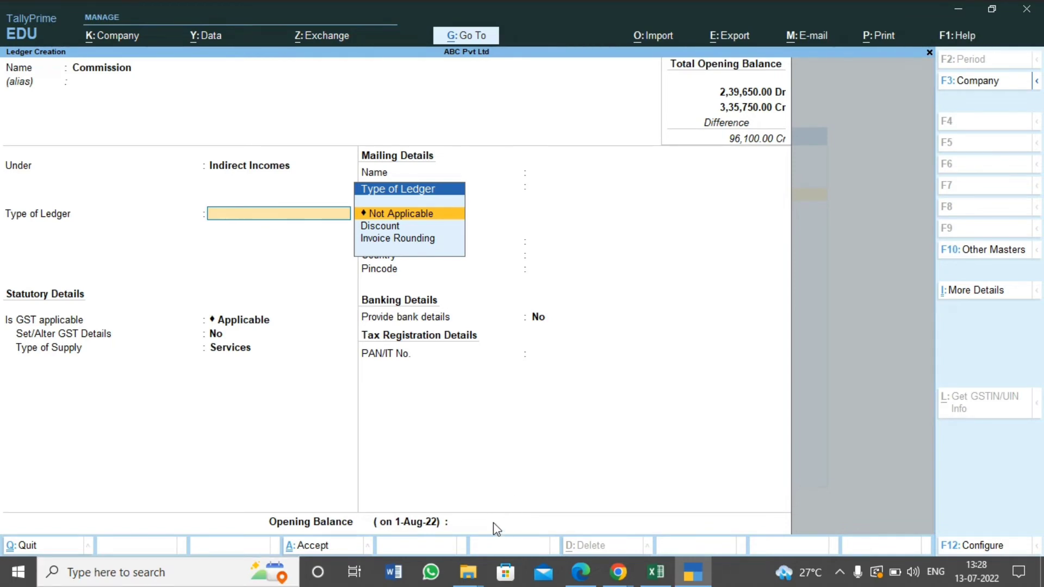
key(Return)
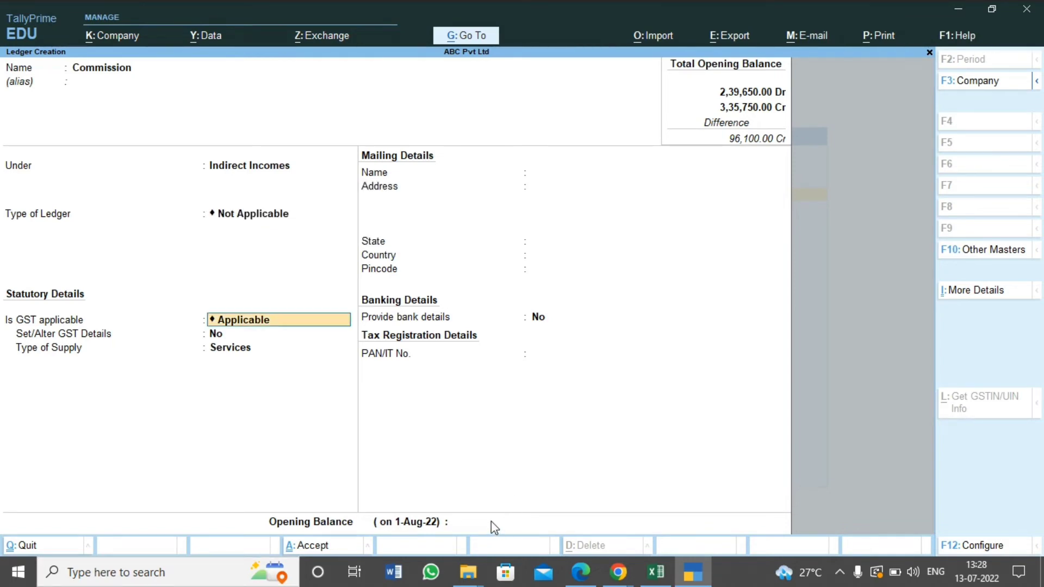
Look up the Commission amount in Excel, enter the opening balance of 3,750 as Cr and save the ledger
click(494, 527)
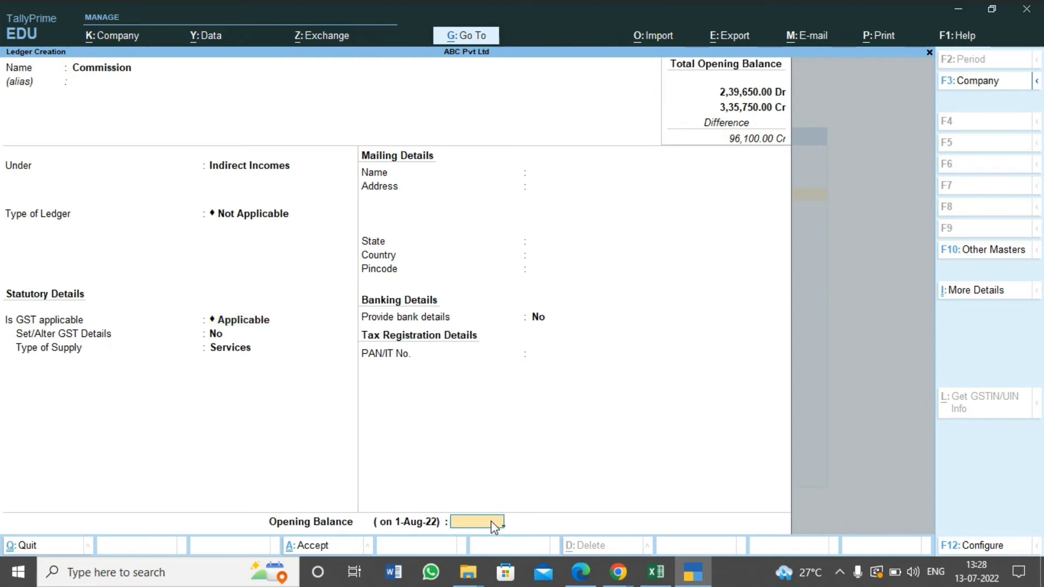
key(alt+Tab)
key(alt+Tab)
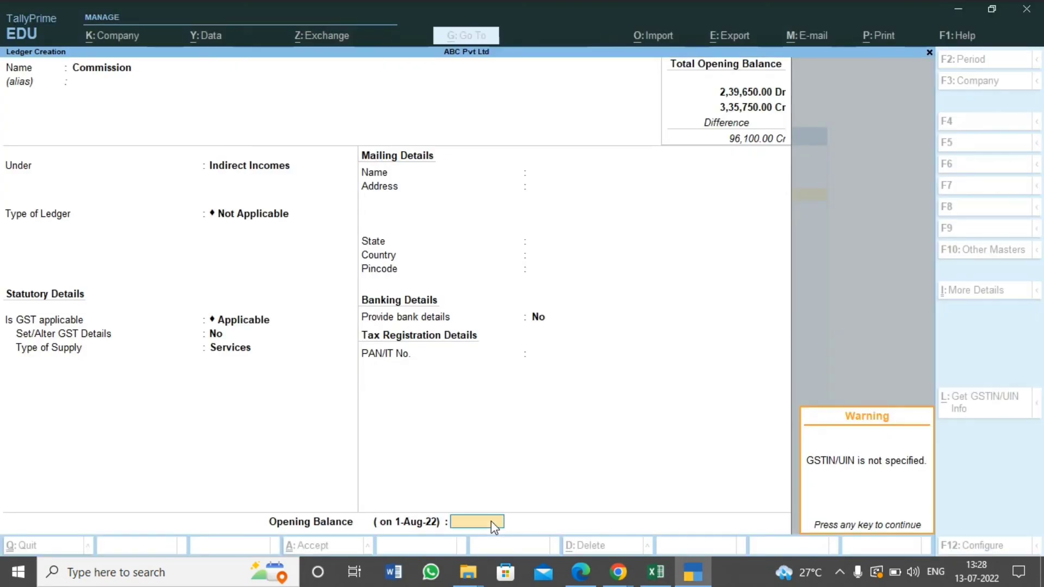
key(Return)
text(750)
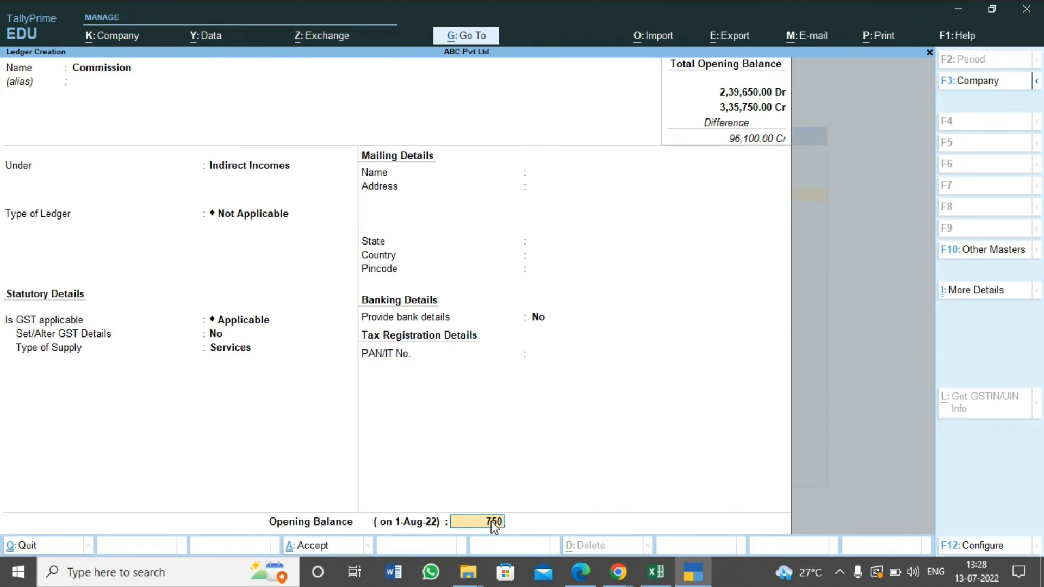
key(BackSpace)
key(BackSpace)
text(3750)
key(Return)
key(ctrl)
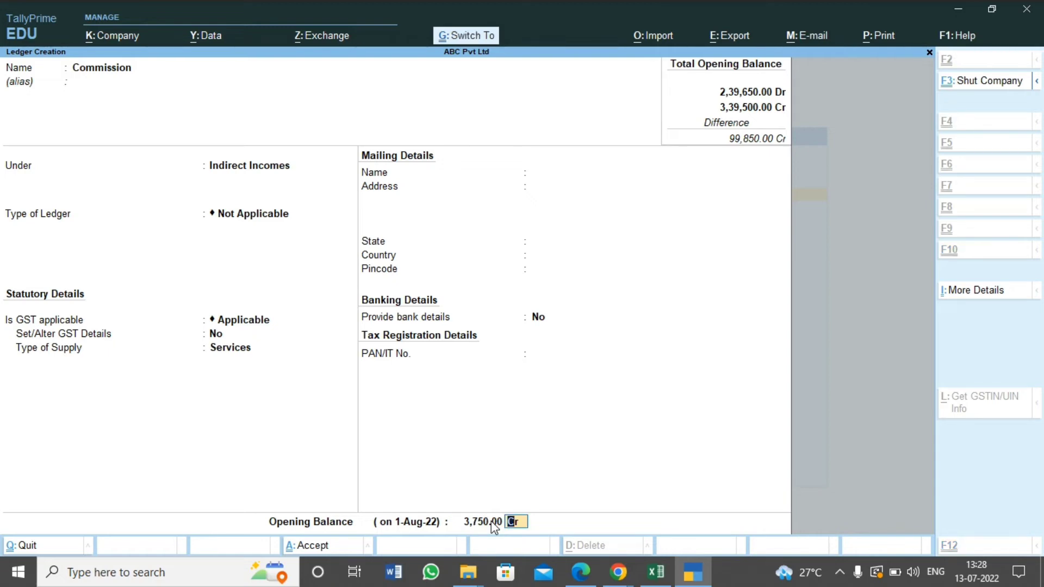
key(ctrl+a)
Check the next trial balance item in Excel and create a ledger named Sales Returns under the Sales Accounts group
key(alt+Tab)
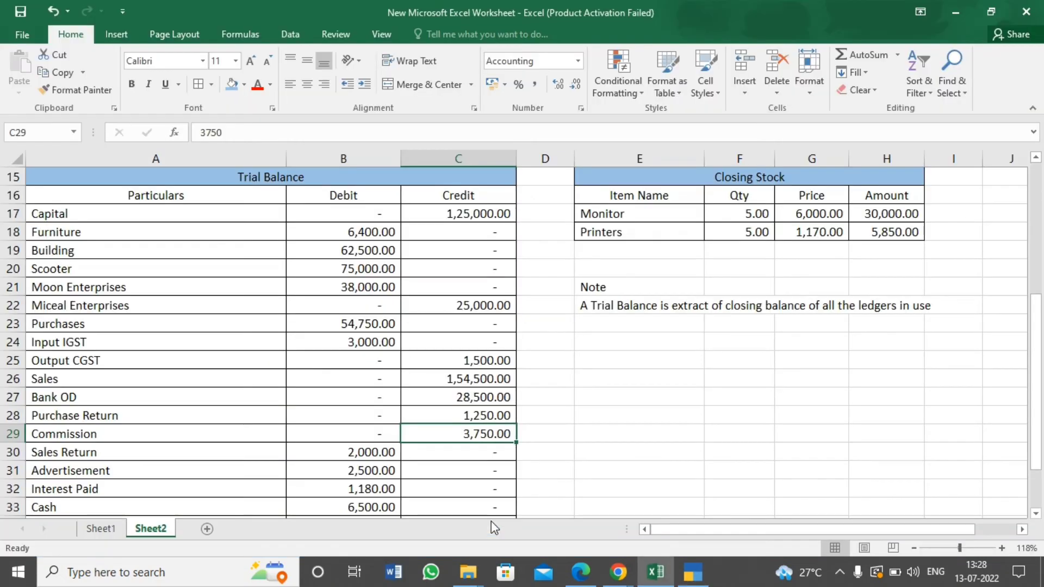
key(alt+Tab)
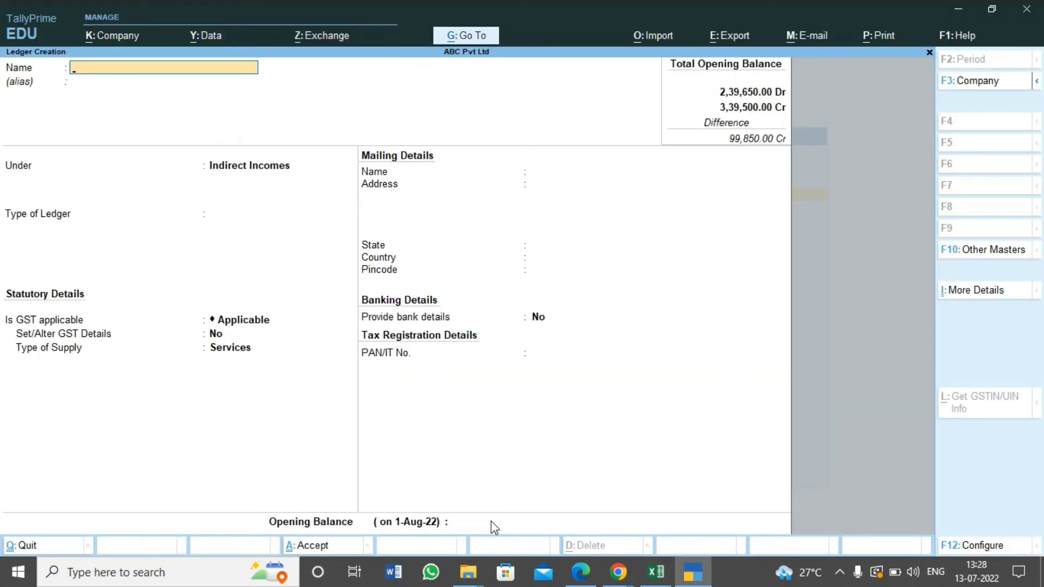
text(Sales Returns)
key(Return)
key(Return)
text(Sale)
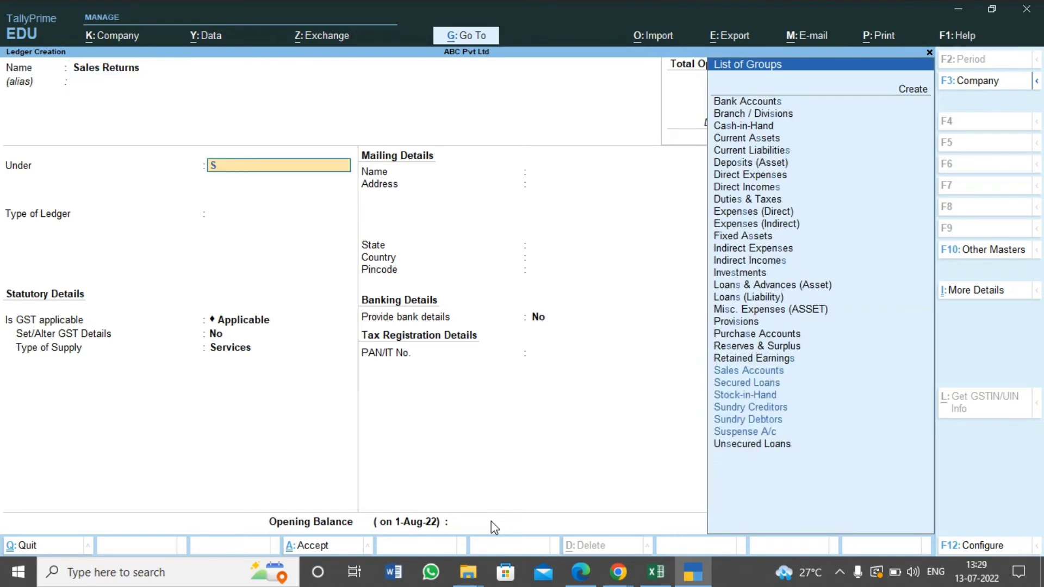
key(Return)
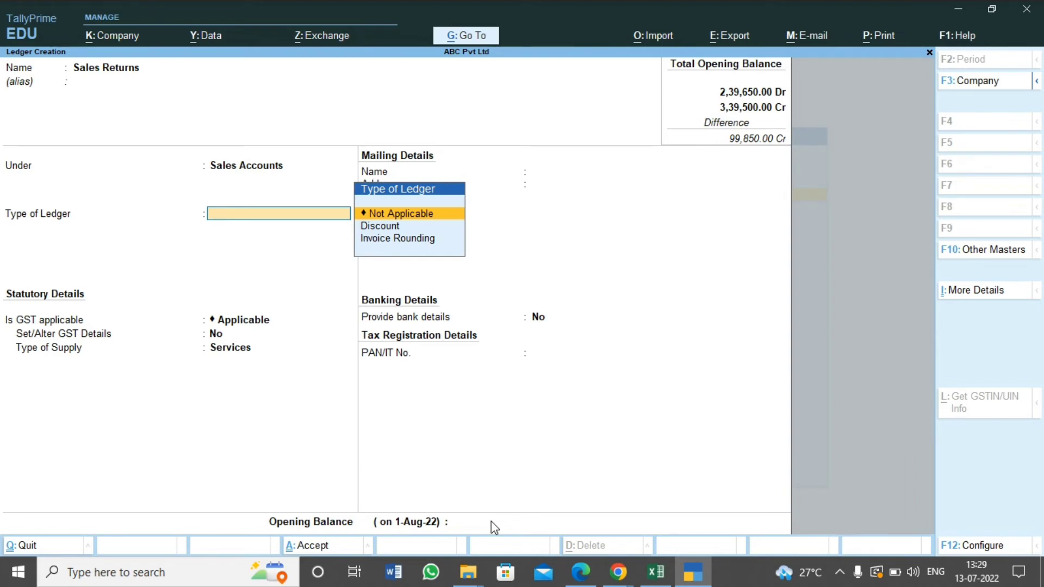
Keep the Sales Returns ledger type Not Applicable, GST Applicable and GST details No
key(Return)
key(Return)
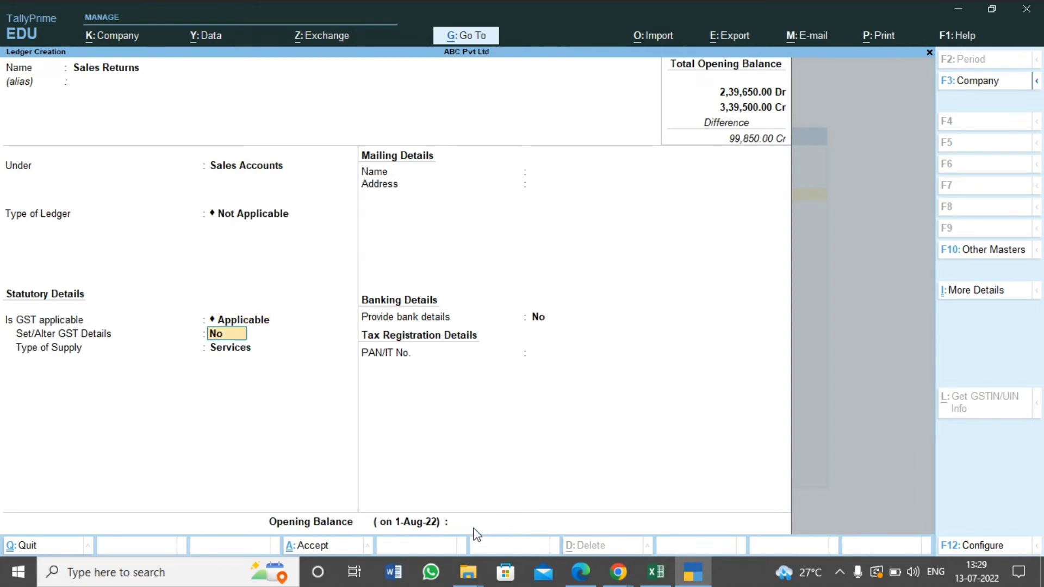
key(Return)
Look up the Sales Return amount in Excel, enter the opening balance of 2,000 as Dr and save the ledger
key(alt+Tab)
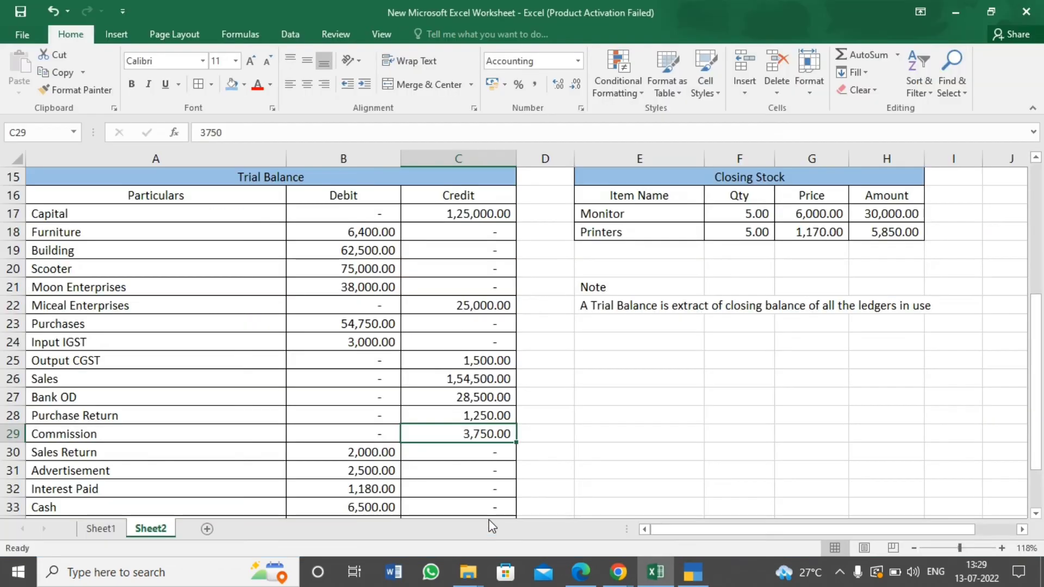
key(alt+Tab)
text(2000)
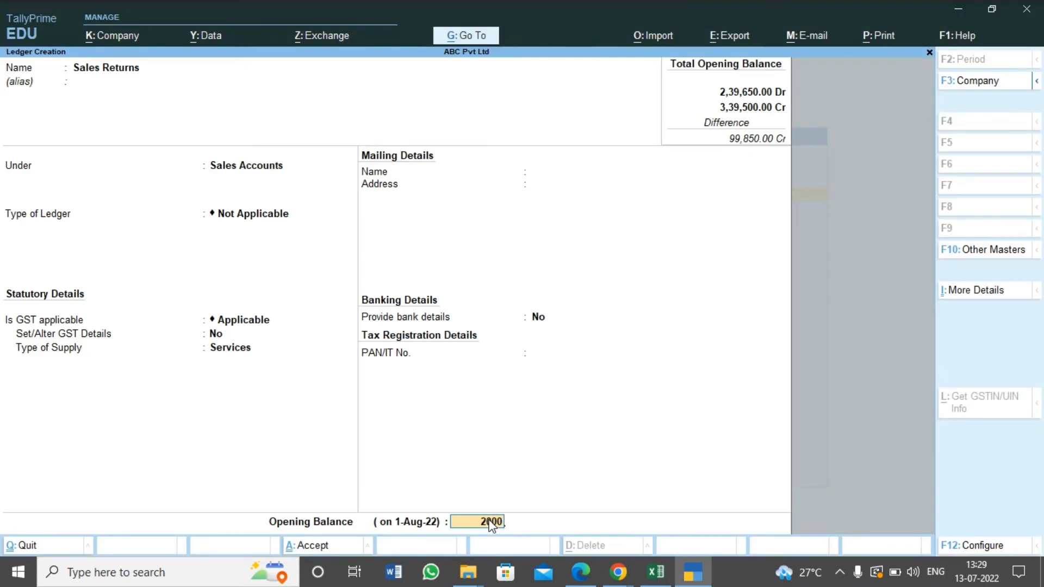
key(Return)
text(Dr)
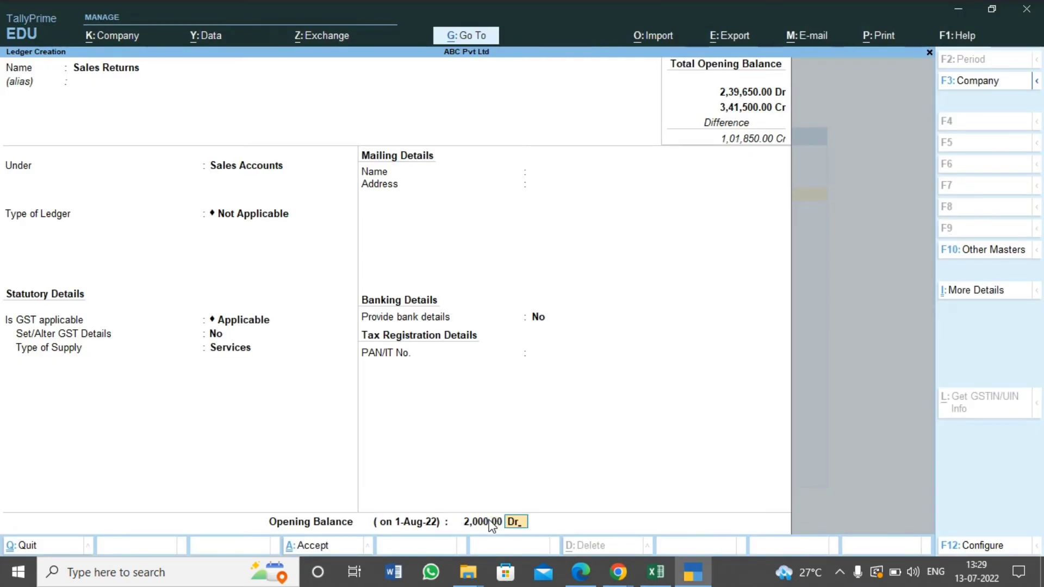
key(Return)
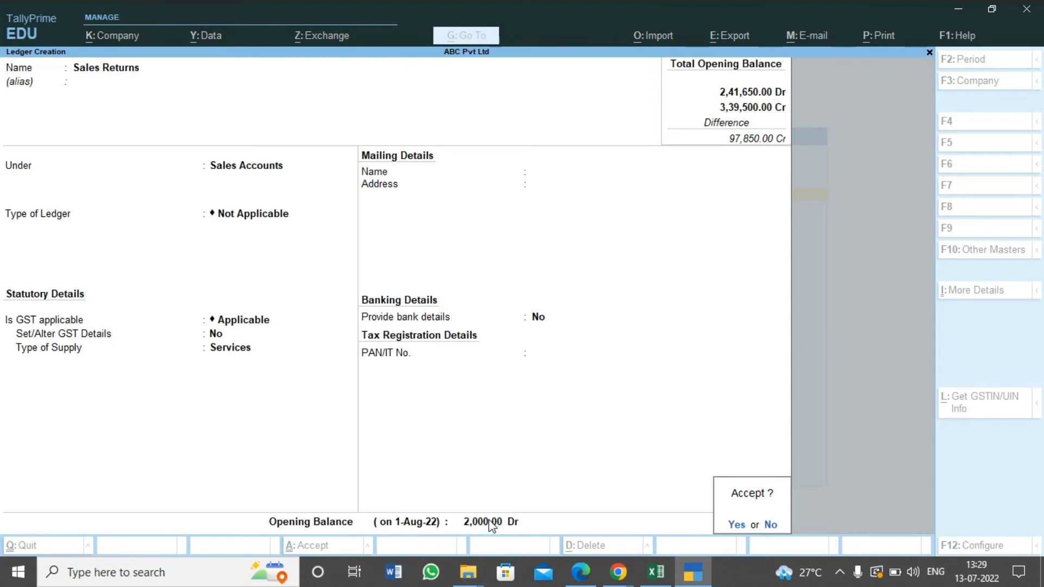
key(Return)
Find the next trial balance item in Excel, name the new TallyPrime ledger Advertisement and leave its alias empty
key(alt+Tab)
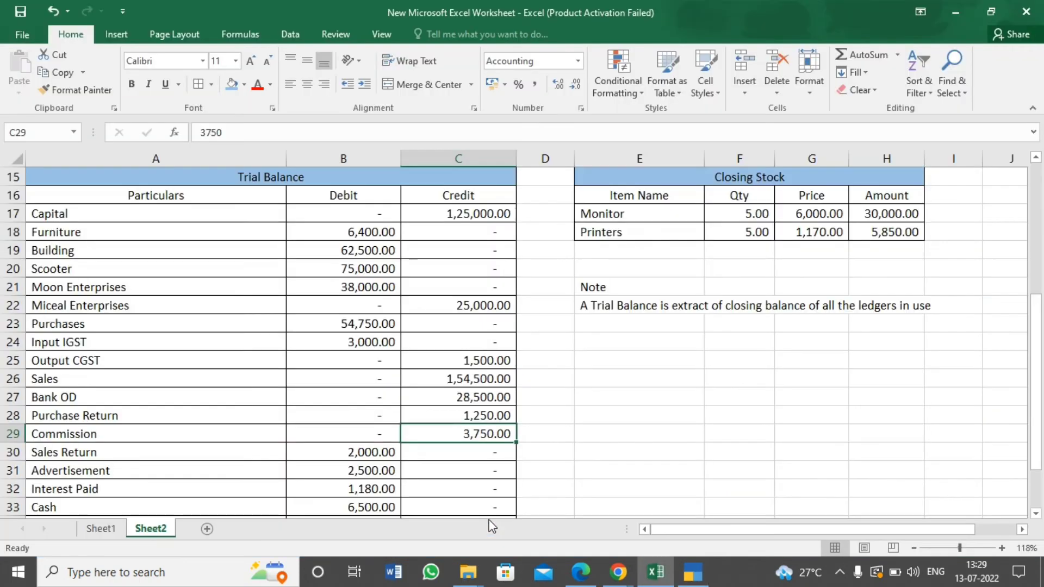
click(222, 456)
key(Down)
key(Down)
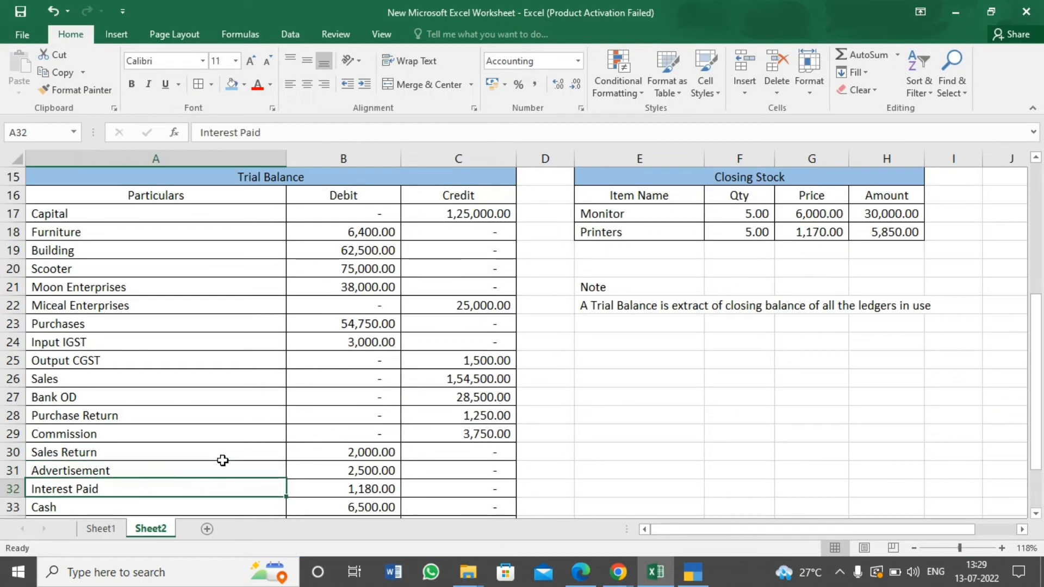
key(Up)
key(alt+Tab)
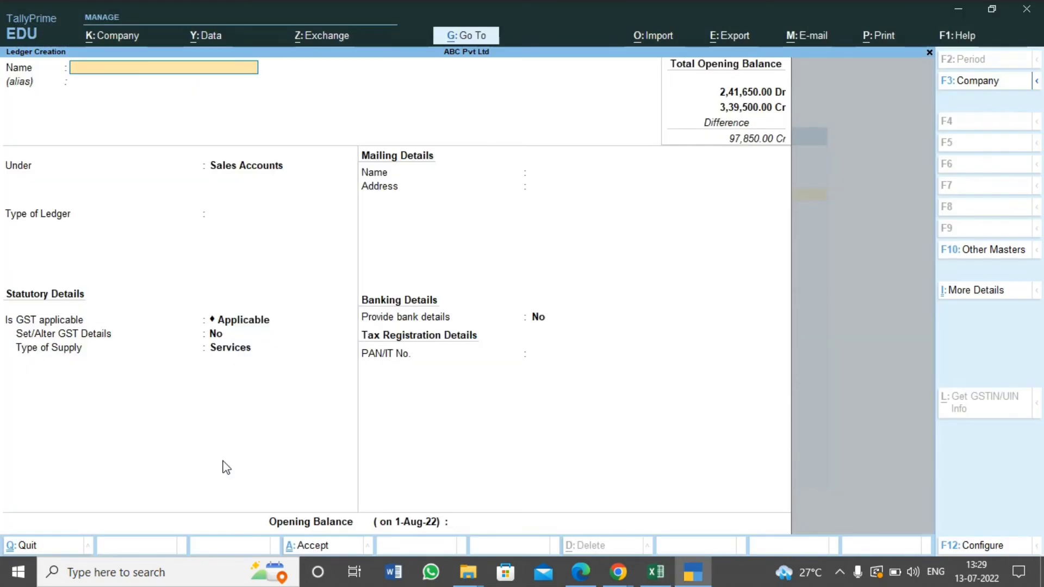
text(Adver)
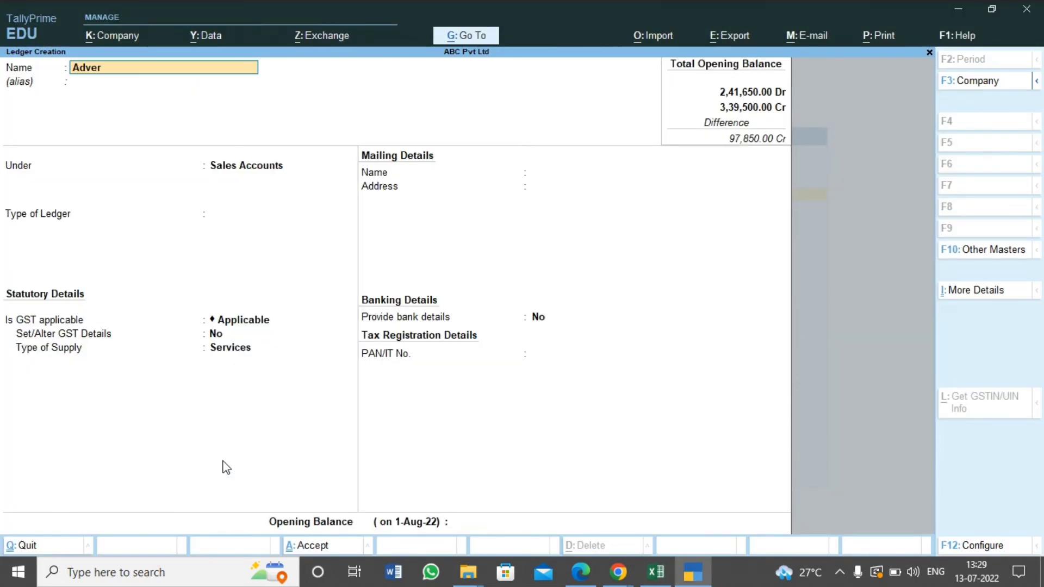
text(tisement)
key(Return)
key(Return)
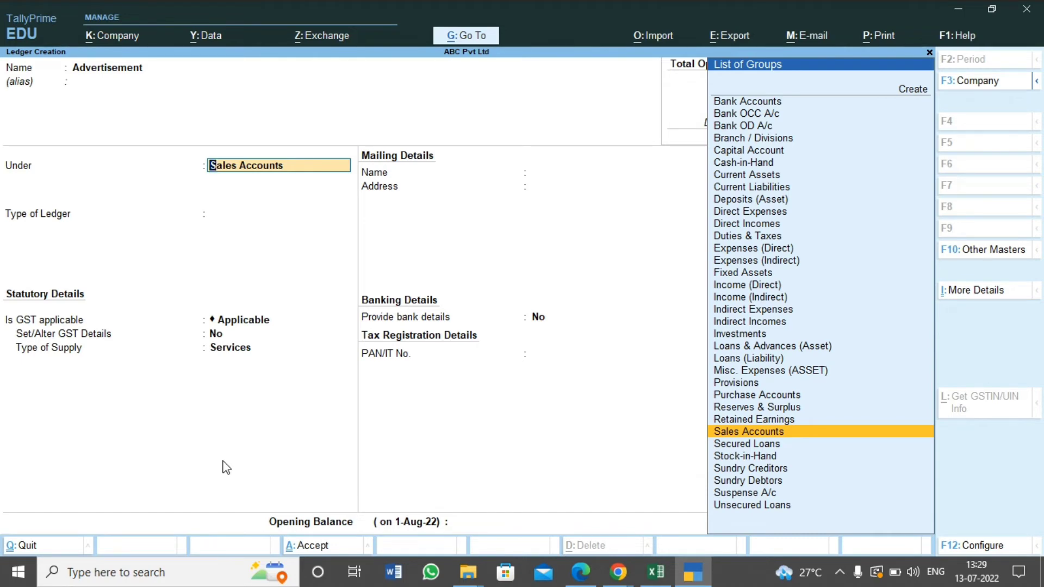
Place the Advertisement ledger under Indirect Expenses and keep its type Not Applicable, GST Applicable and bank details No
text(Indir)
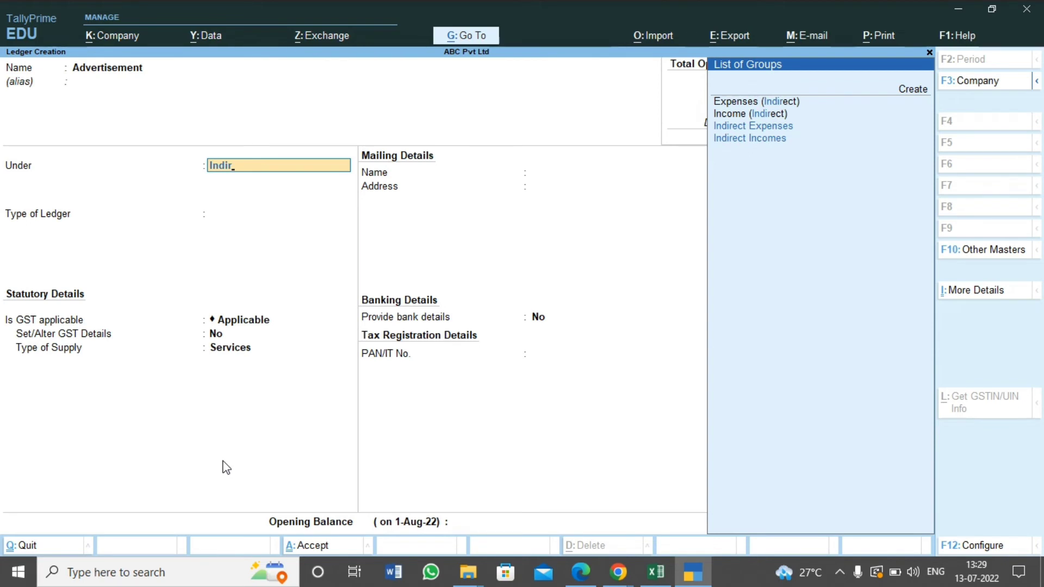
key(Down)
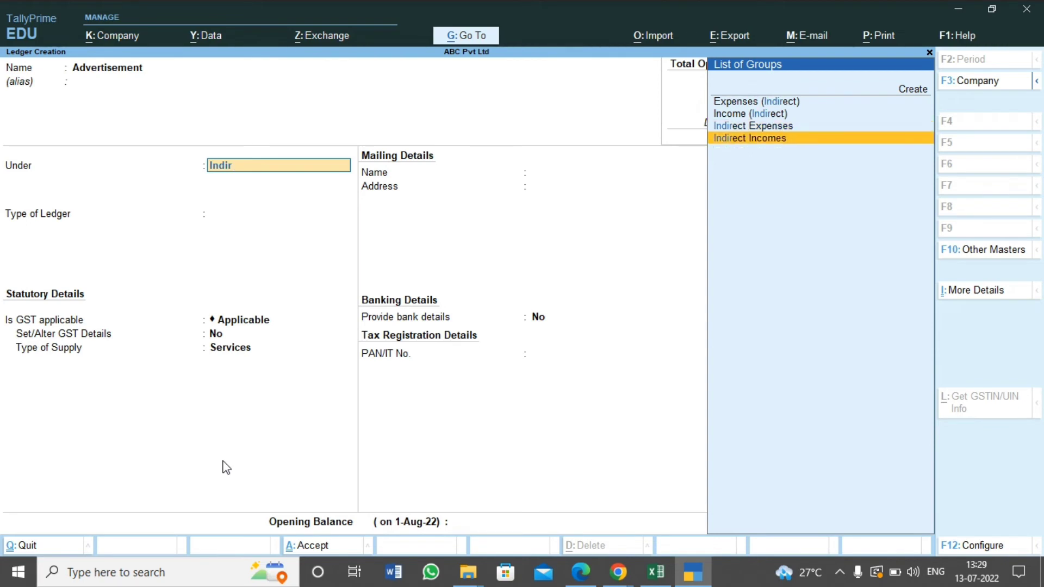
key(Up)
key(Return)
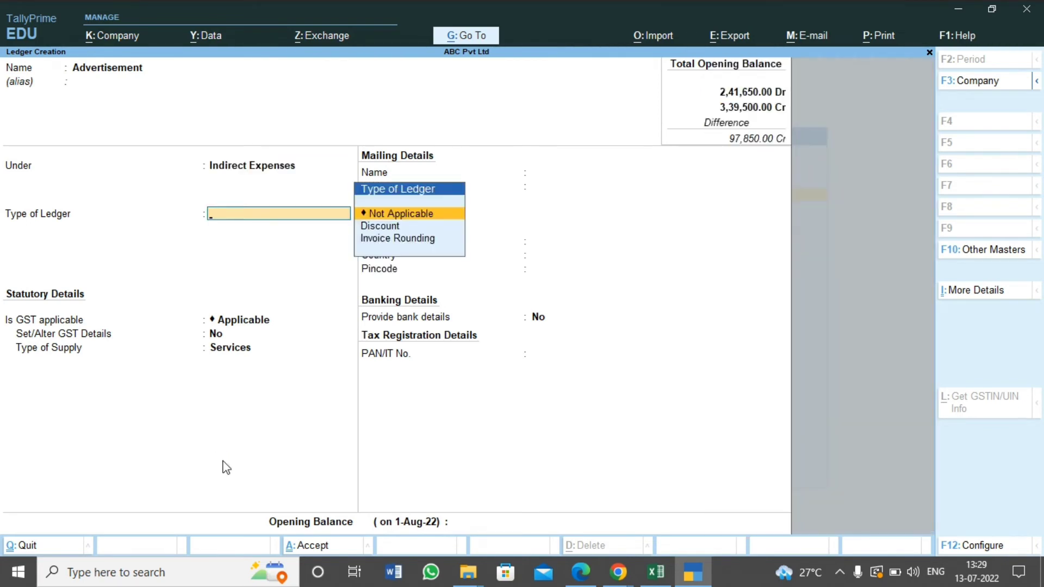
key(Return)
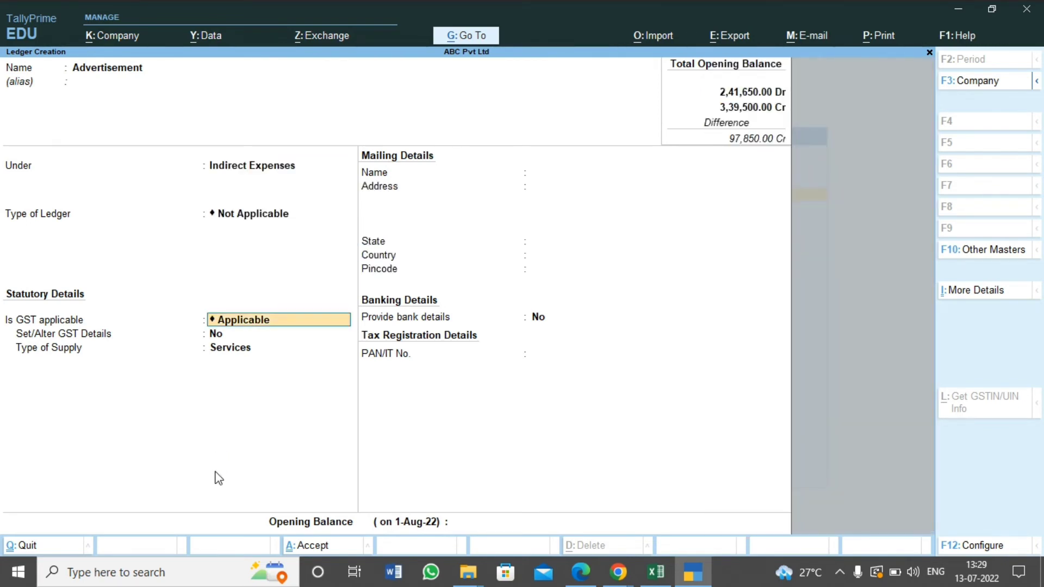
key(Return)
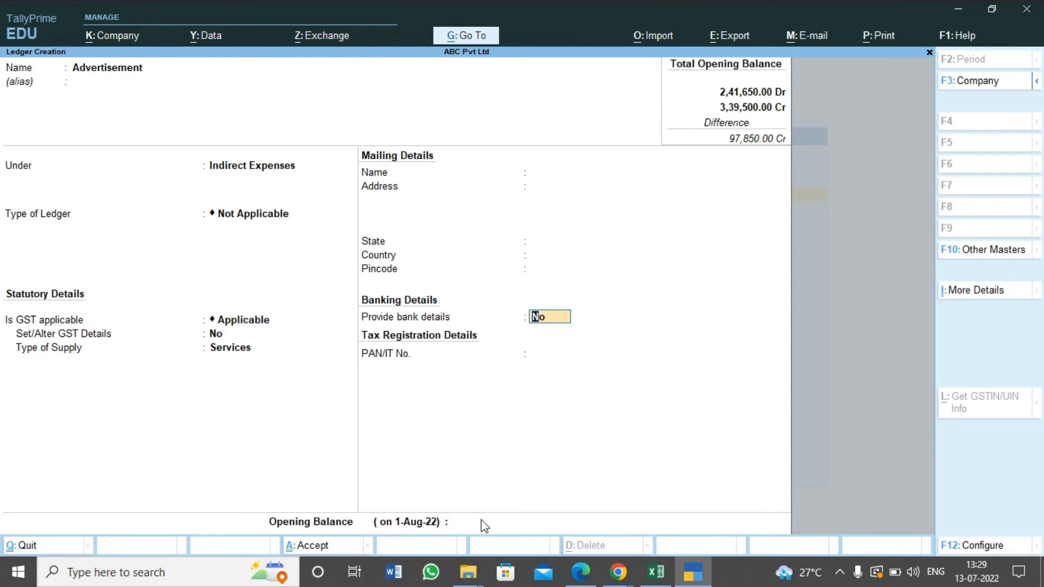
key(Return)
Look up the Advertisement amount in Excel, enter the opening balance of 2,500 as Dr and save the ledger
key(alt+Tab)
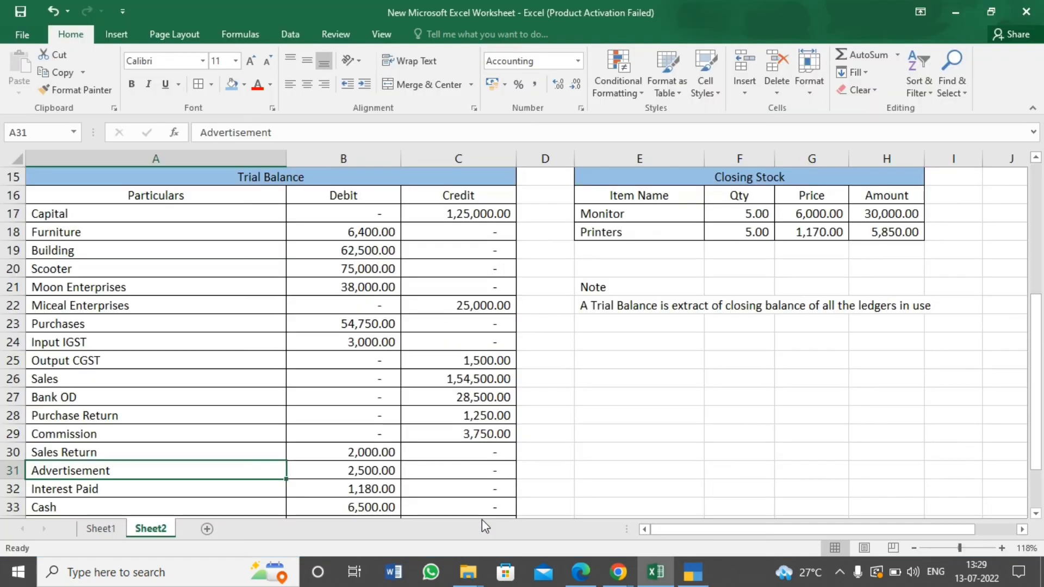
key(alt+Tab)
text(2500)
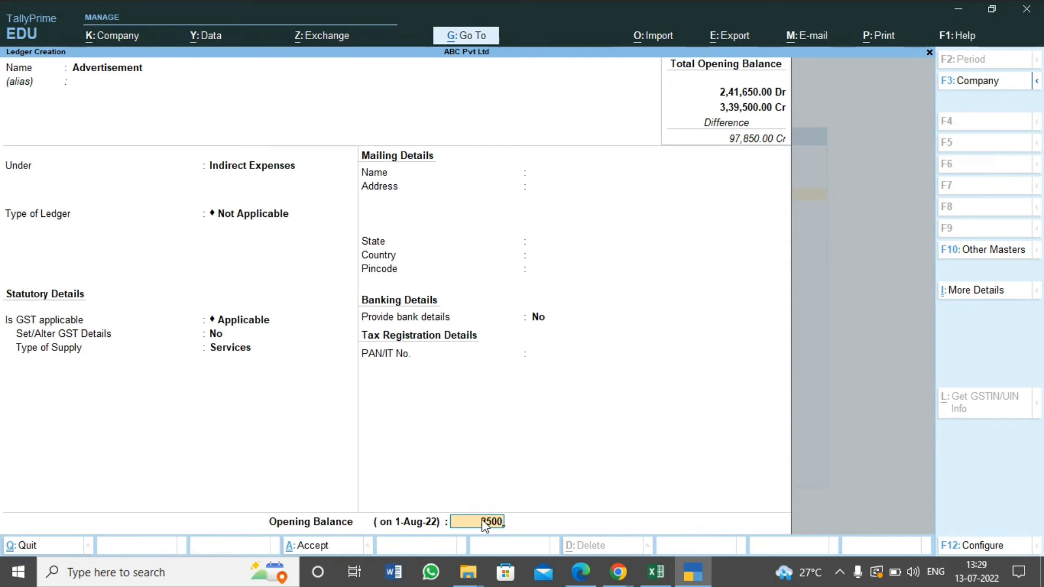
key(Return)
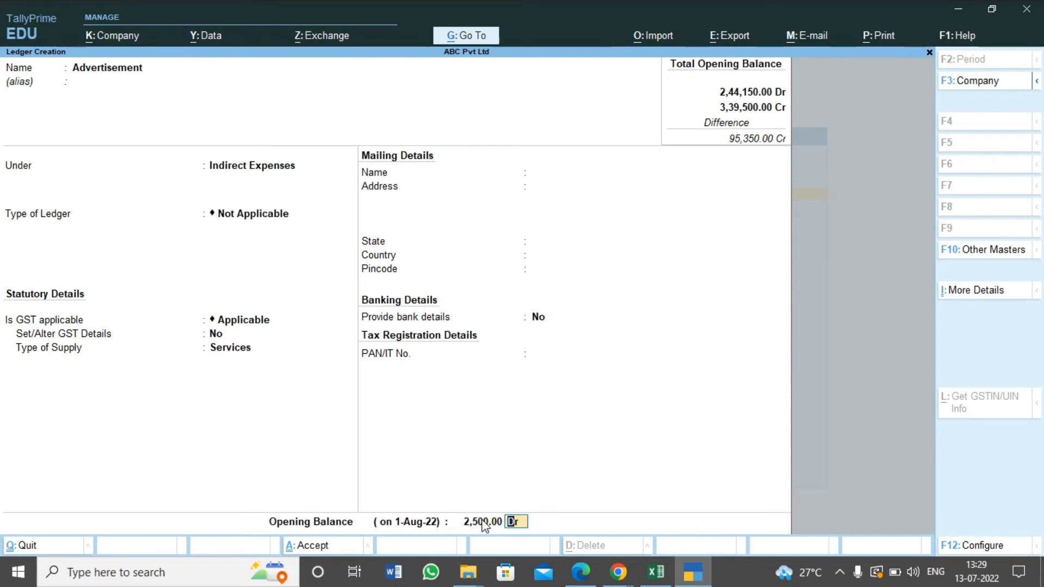
key(Return)
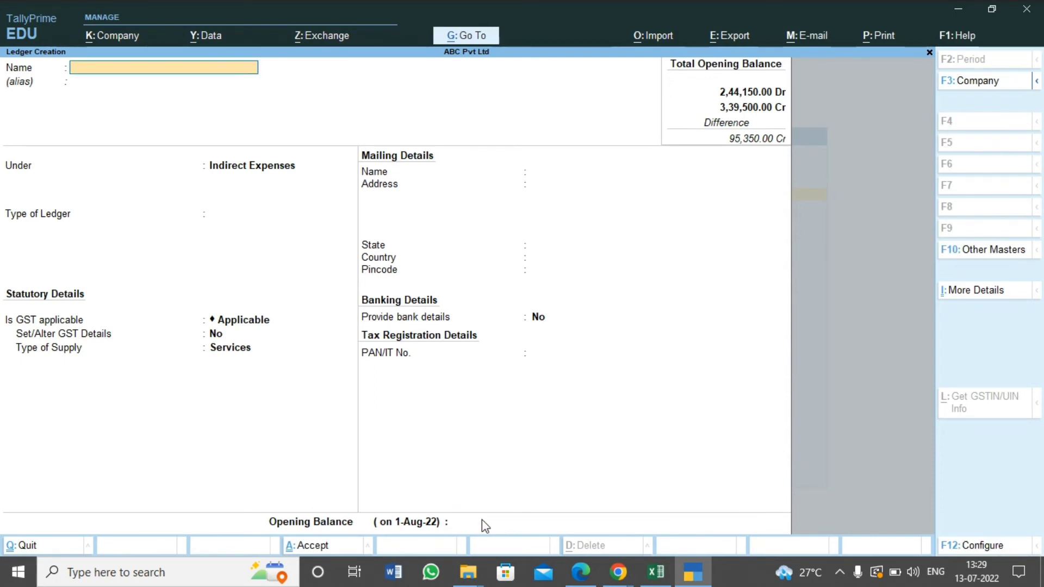
Review the remaining trial balance items in Excel, select Interest Paid as the next ledger and switch back to TallyPrime
key(alt+Tab)
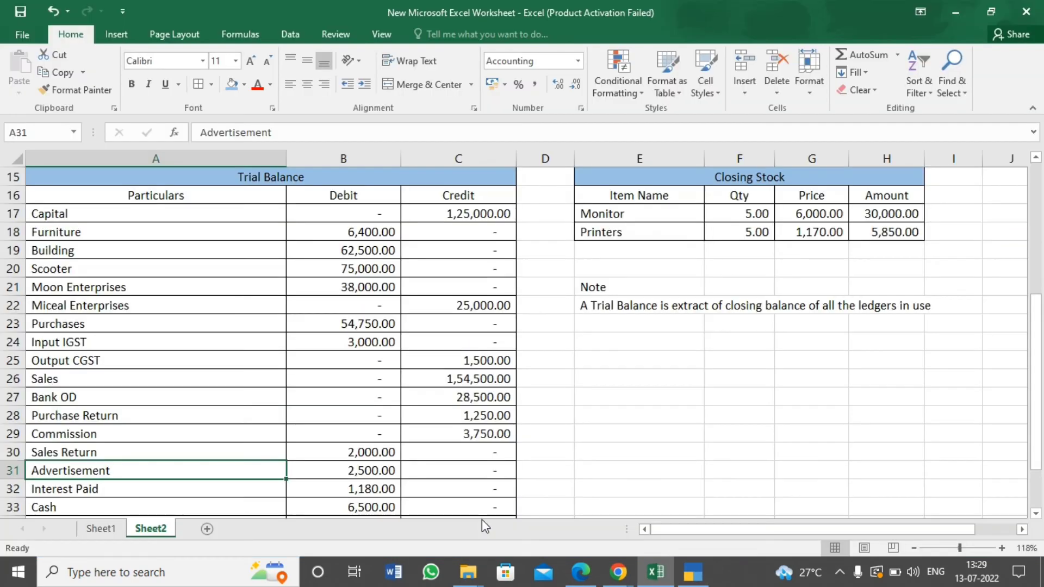
key(Down)
key(Down)
key(Down)
key(Down)
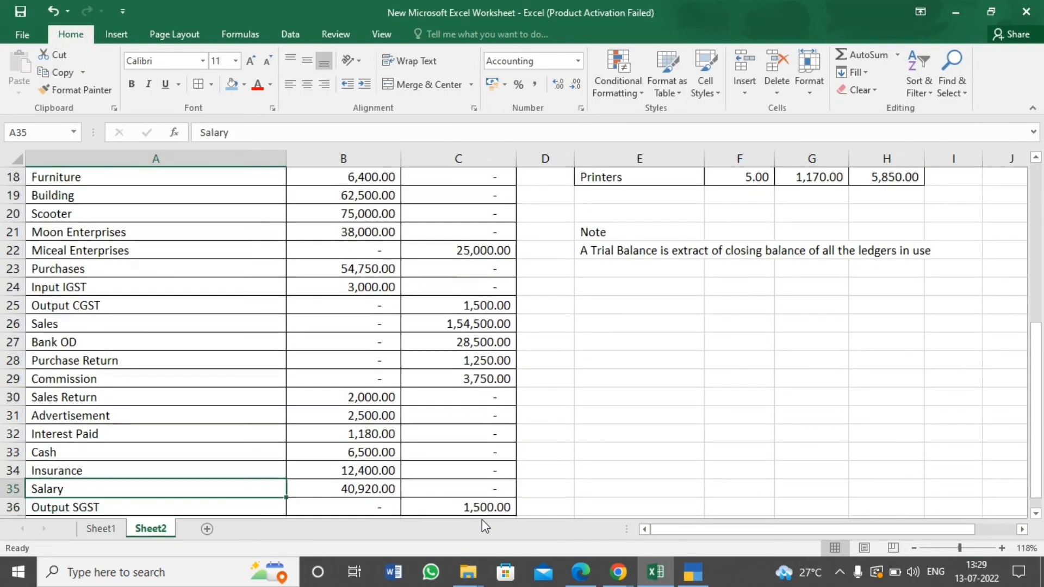
key(Up)
key(Up)
key(Up)
key(alt+Tab)
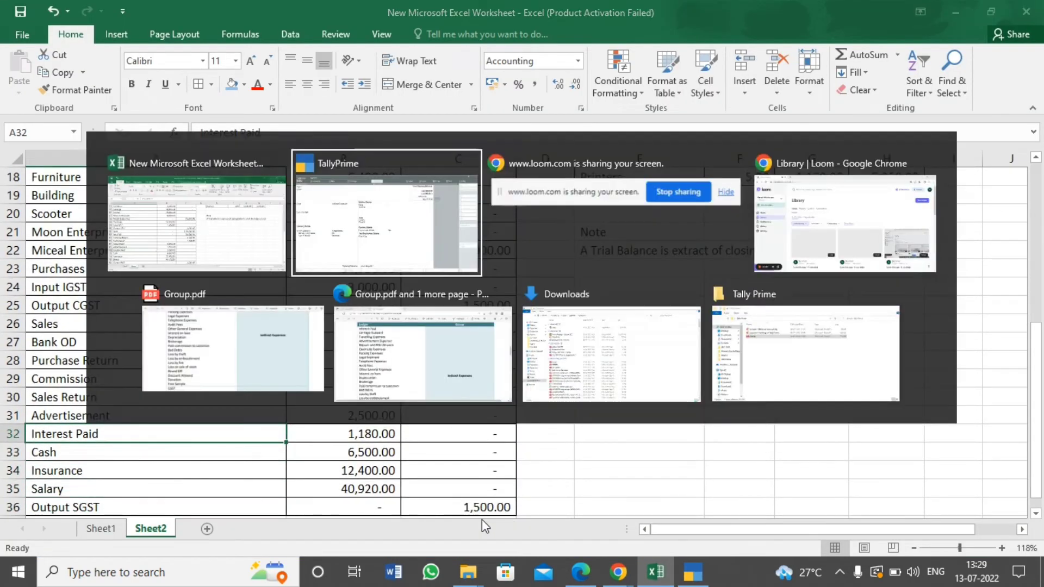
Name the new TallyPrime ledger Interest Paid and leave its alias empty
text(Pai)
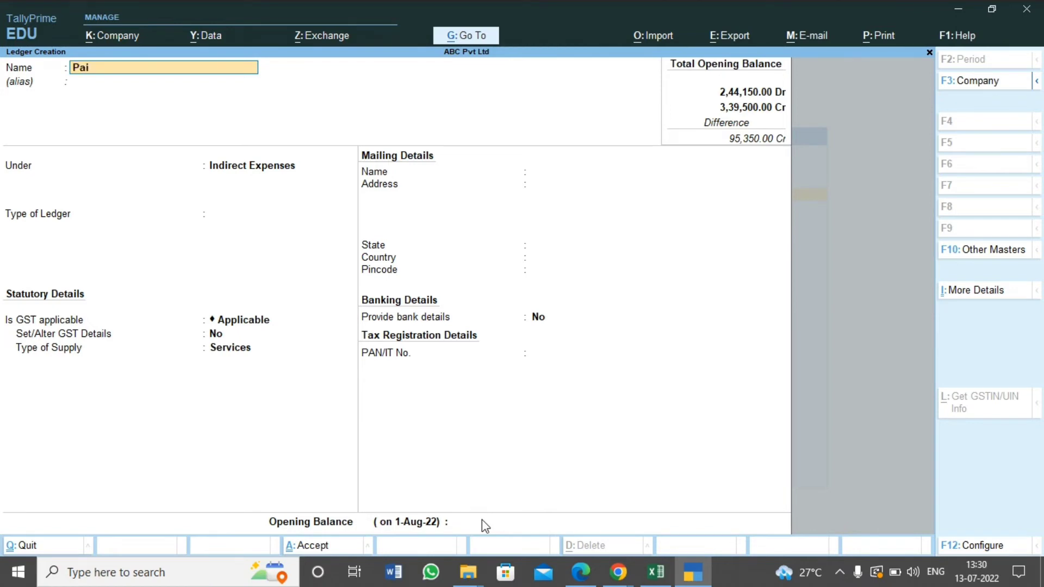
text(n)
key(BackSpace)
key(BackSpace)
key(BackSpace)
text(Interest Paid)
key(Return)
key(Return)
key(Return)
key(Return)
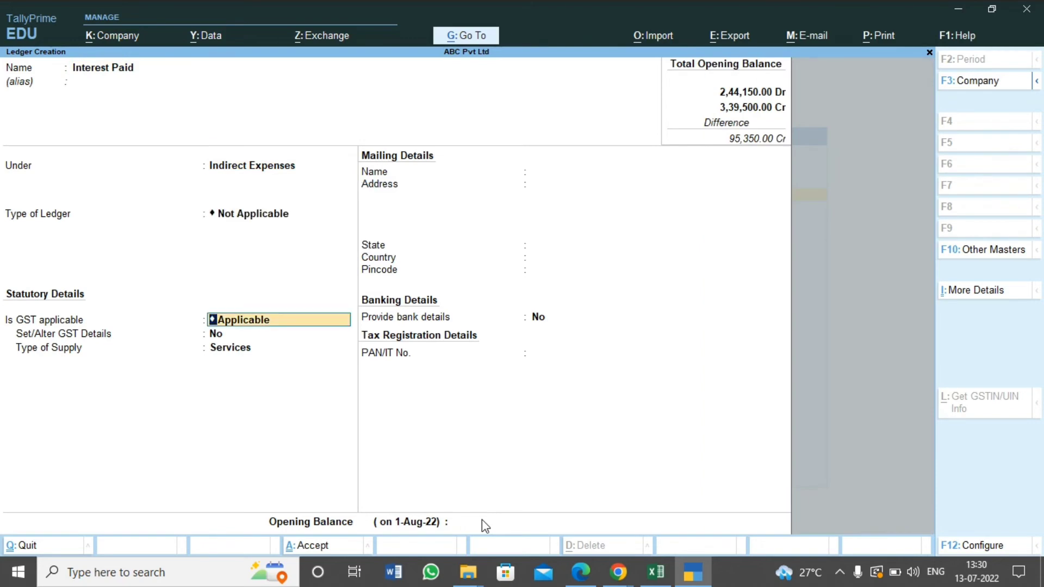
Keep the Interest Paid ledger under Indirect Expenses with type Not Applicable, GST Applicable and bank details No
key(Return)
key(Return)
key(Return)
Look up the Interest Paid amount in Excel, enter the opening balance of 1,180 as Dr and save the ledger
key(alt+Tab)
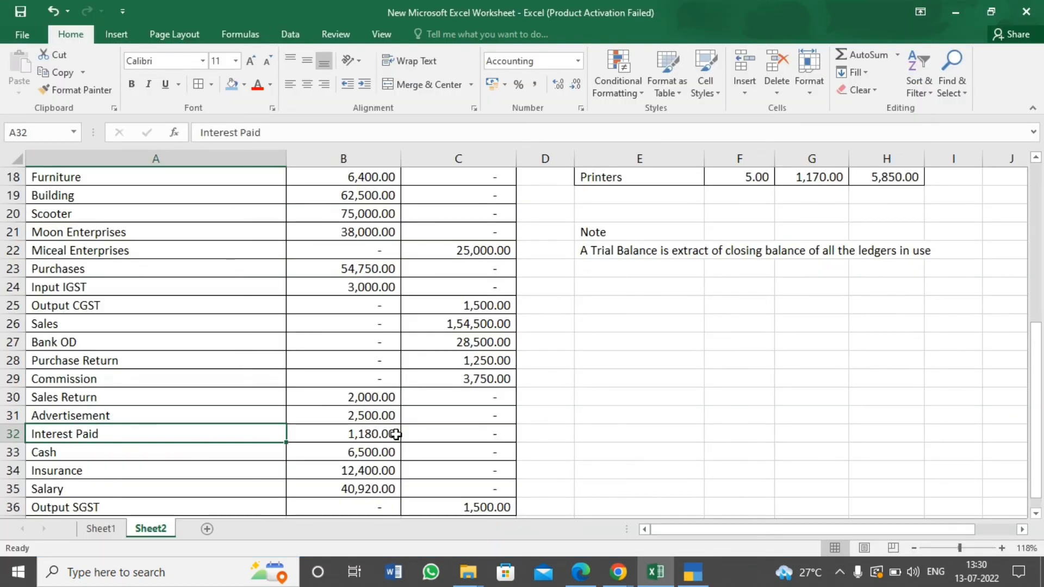
key(alt+Tab)
text(1180)
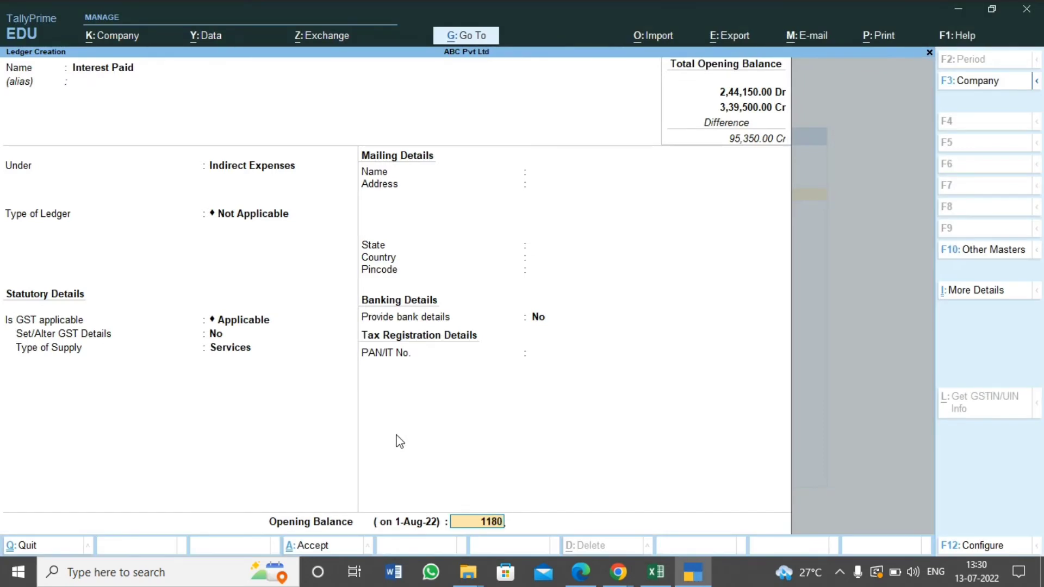
key(Return)
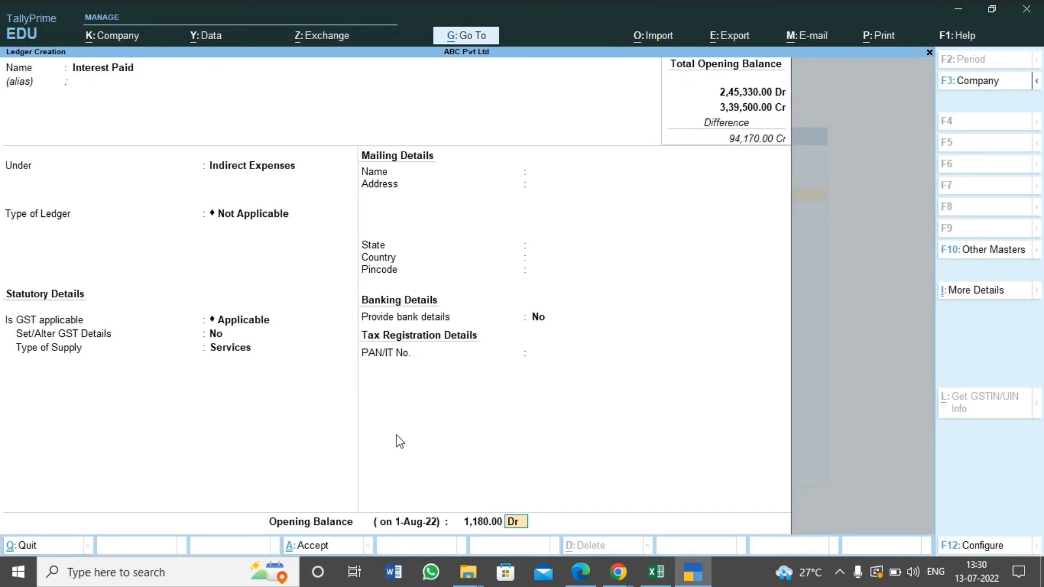
key(Return)
key(Return)
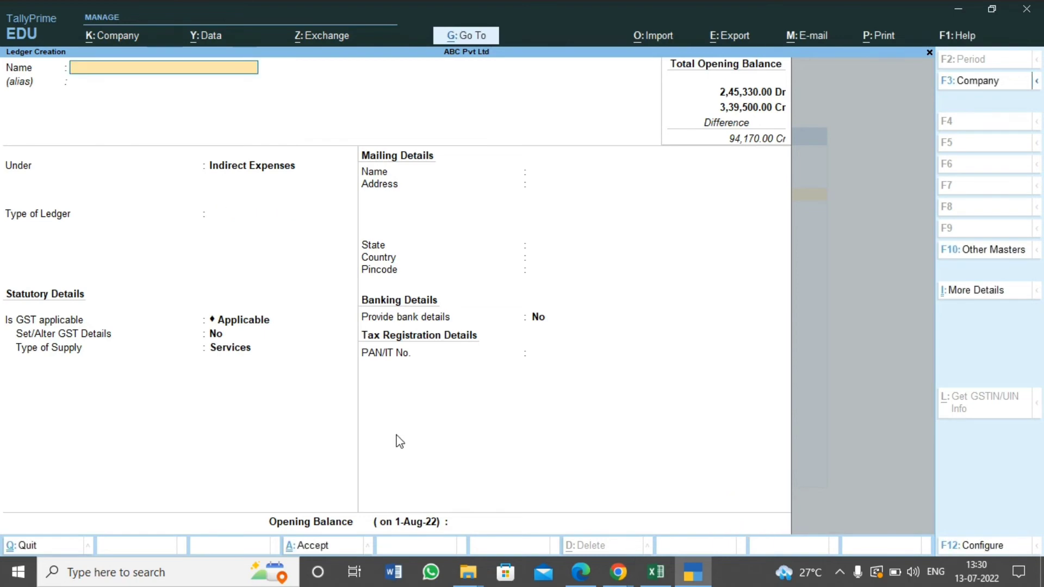
Review the remaining trial balance rows in Excel, pass over Cash, select Insurance as the next ledger and return to TallyPrime
key(alt+Tab)
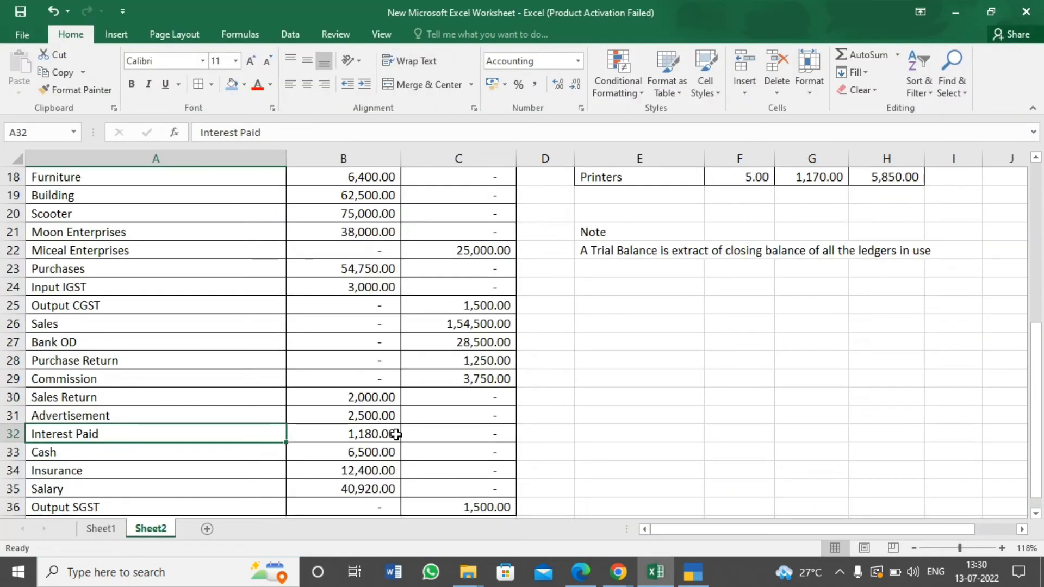
key(Down)
key(Down)
key(Down)
key(Down)
key(Down)
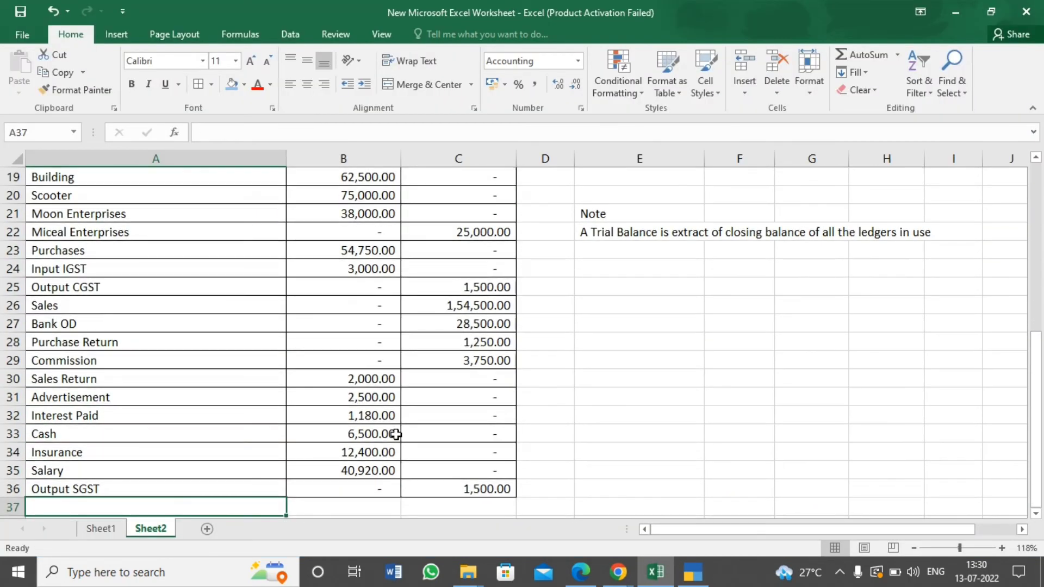
key(Up)
key(Up)
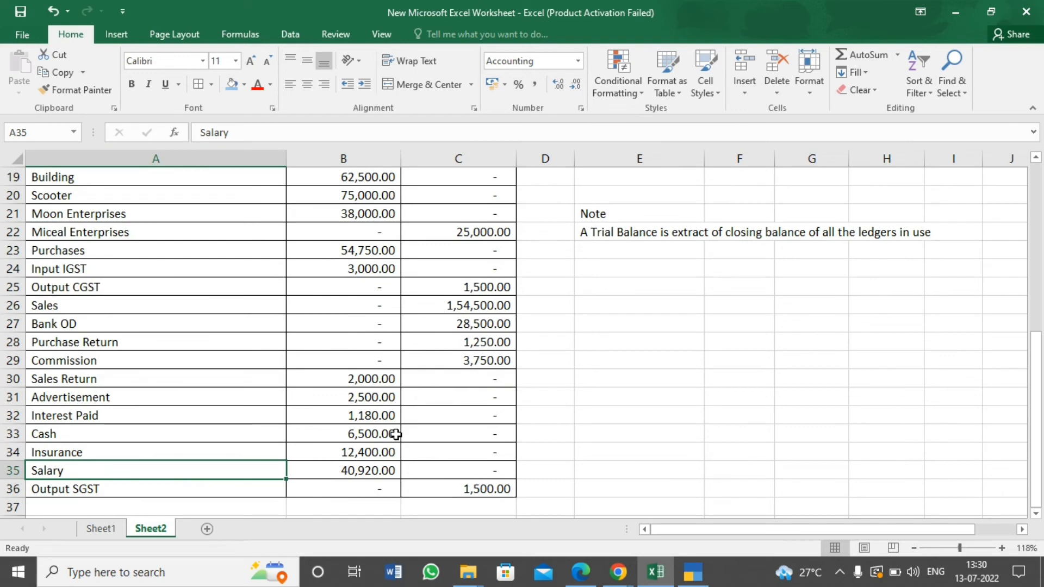
click(166, 438)
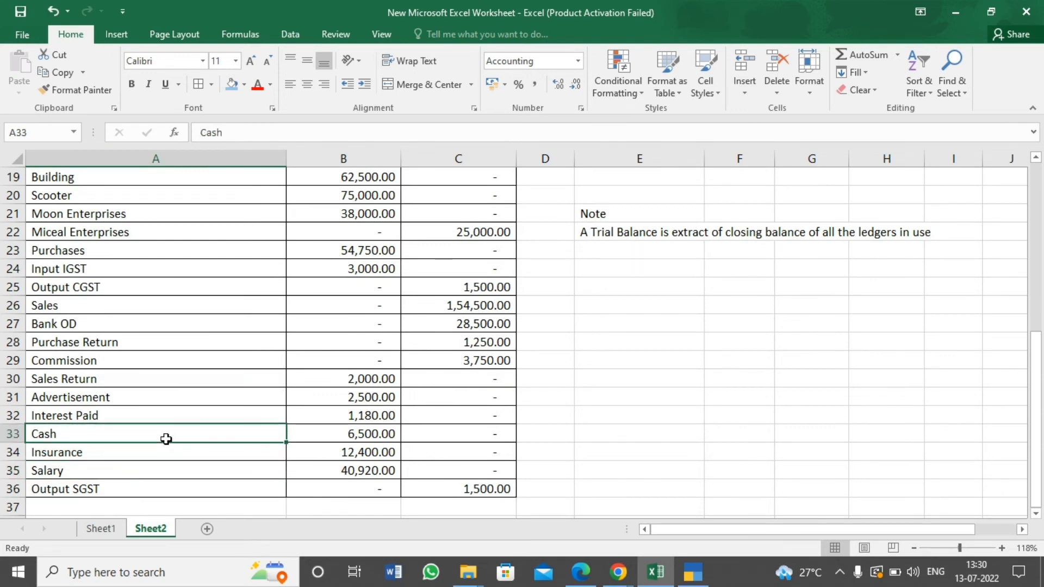
key(Right)
key(Right)
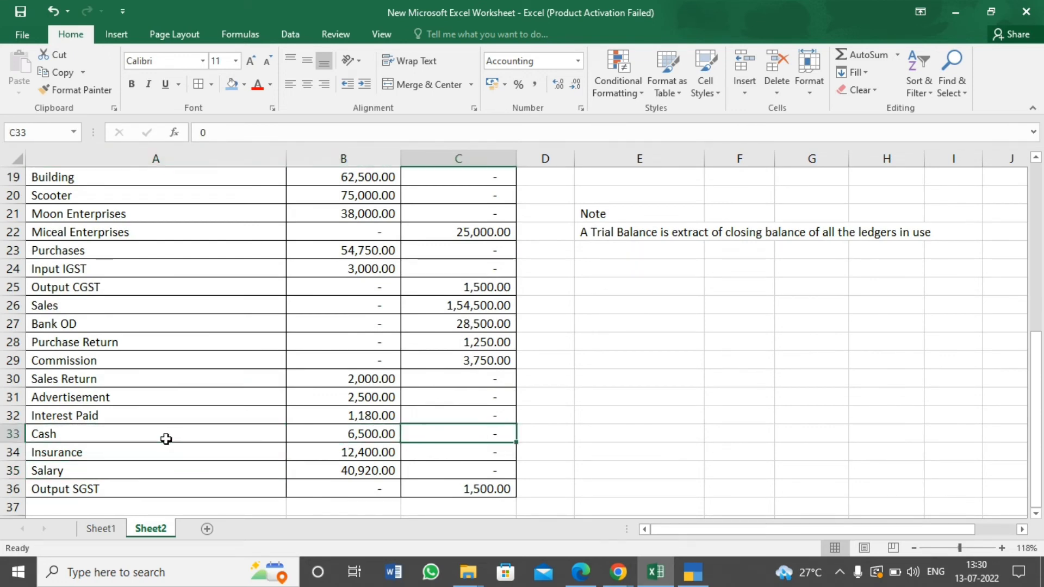
key(Left)
key(Left)
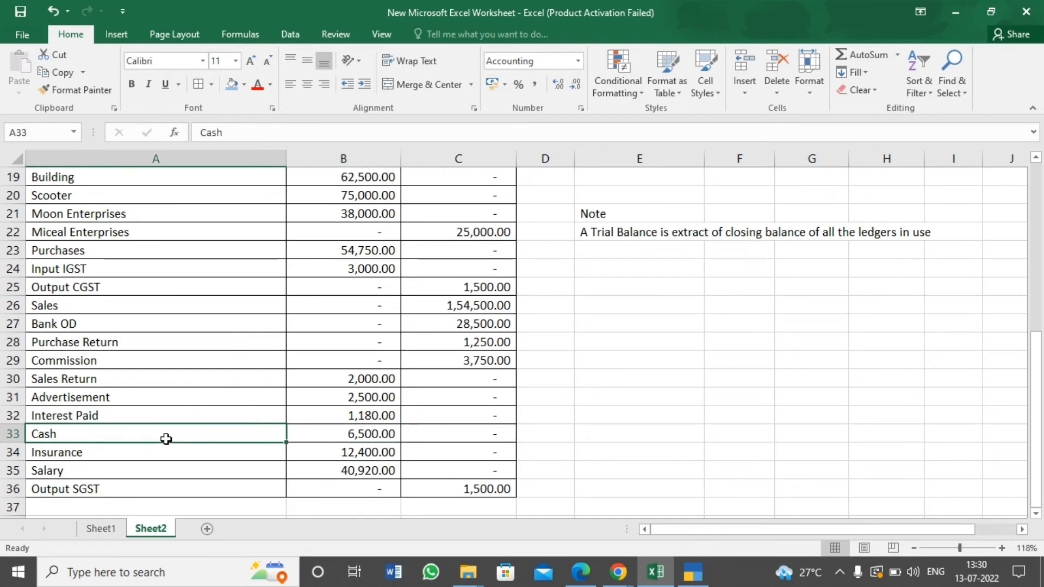
key(Down)
key(alt+Tab)
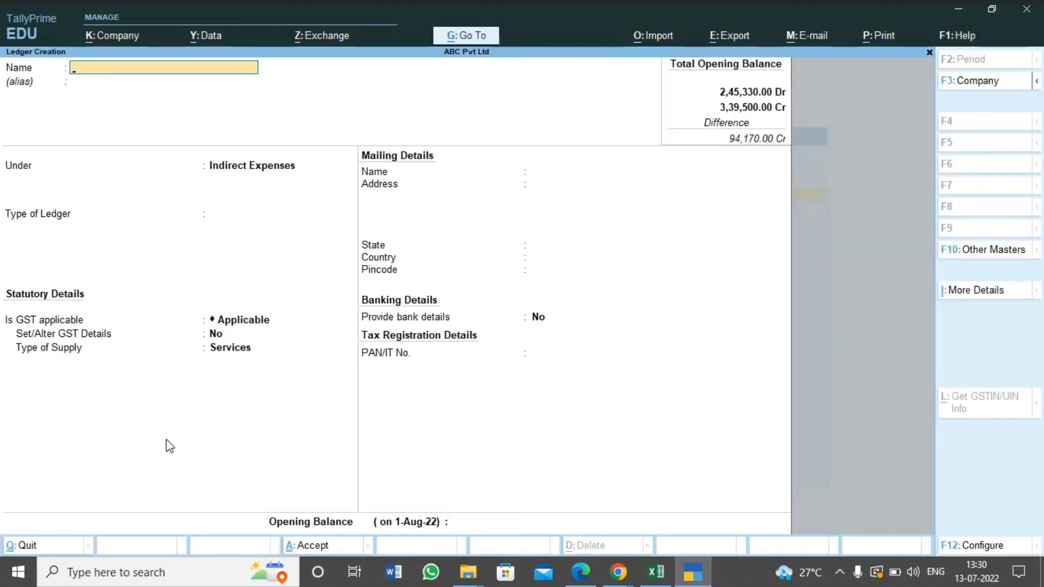
Name the new ledger Insurance without an alias, keeping it under Indirect Expenses with ledger type Not Applicable
text(Insurance)
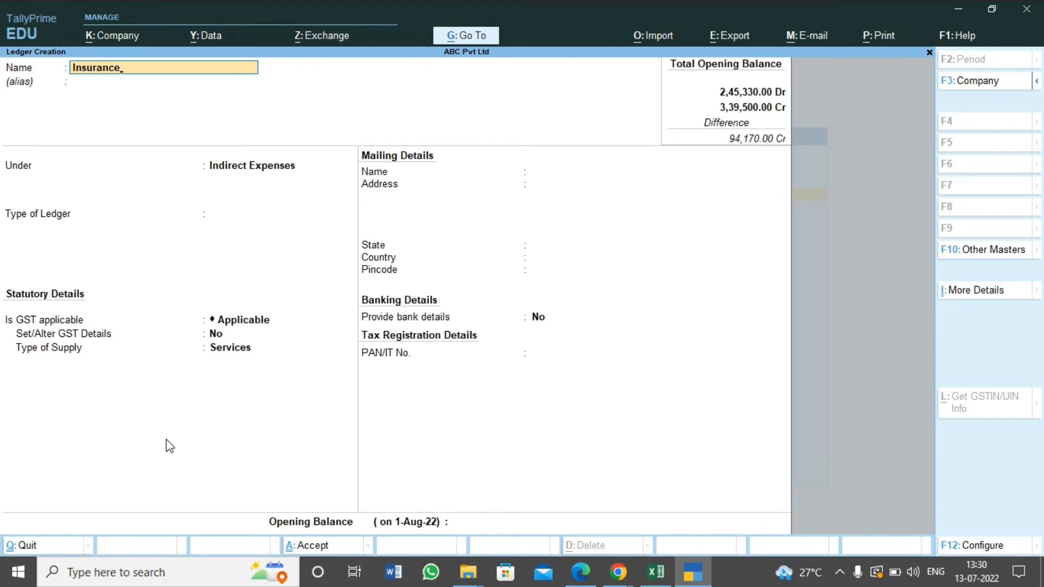
key(Return)
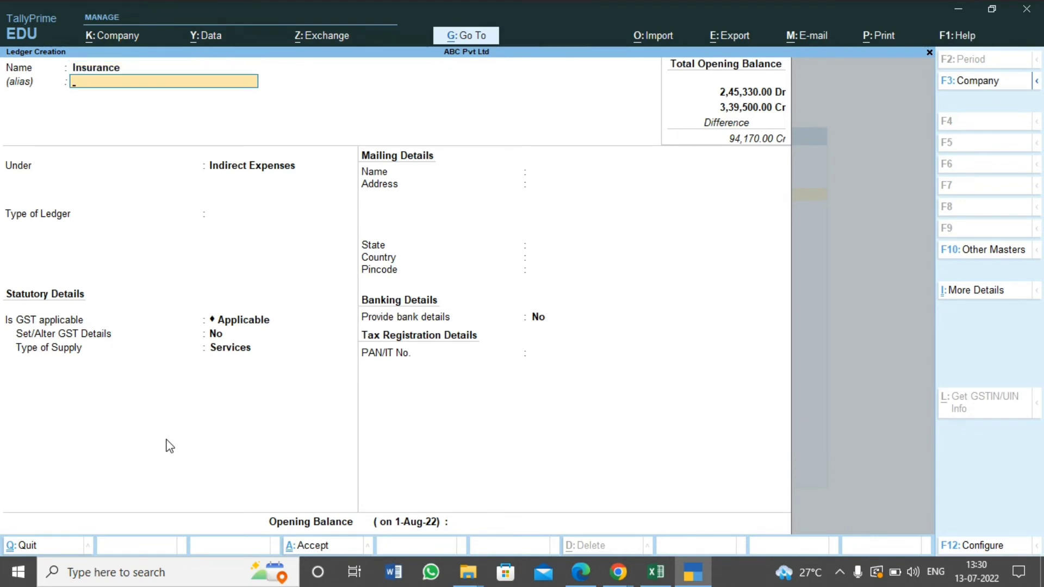
key(Return)
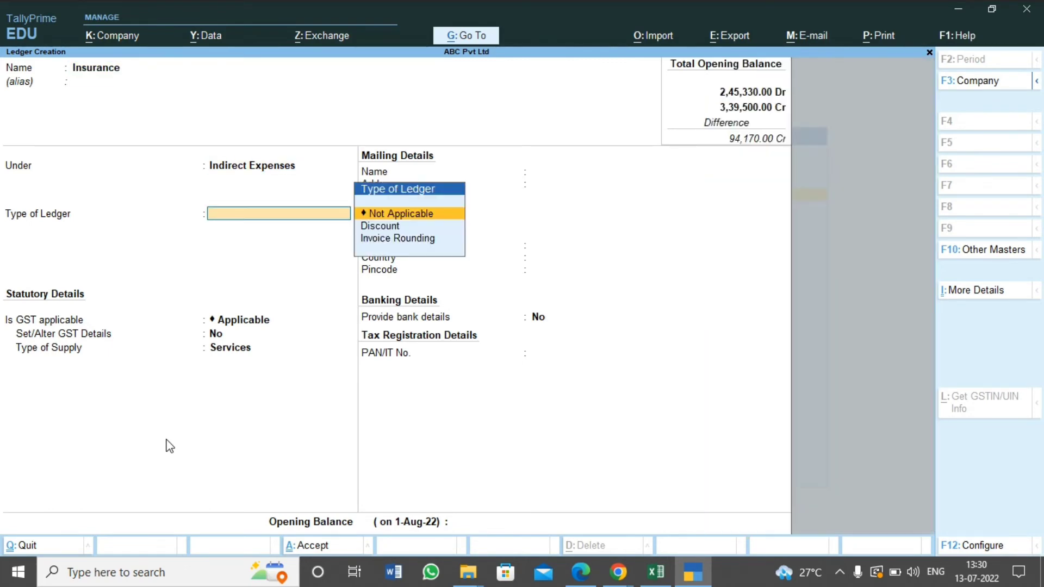
key(Return)
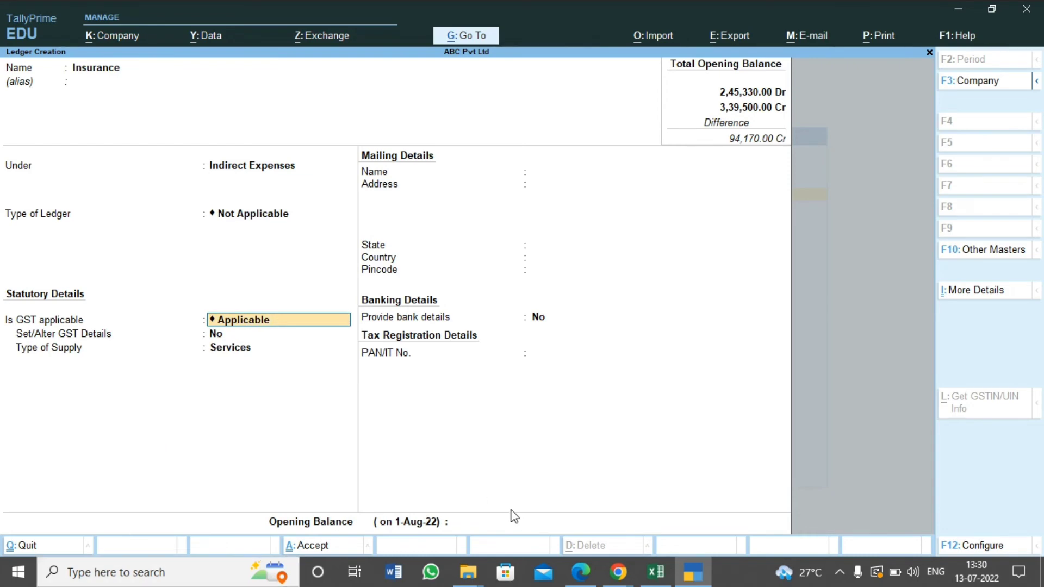
Look up the Insurance amount in Excel, enter the opening balance of 12,400 as Dr and save the ledger
click(485, 526)
key(alt+Tab)
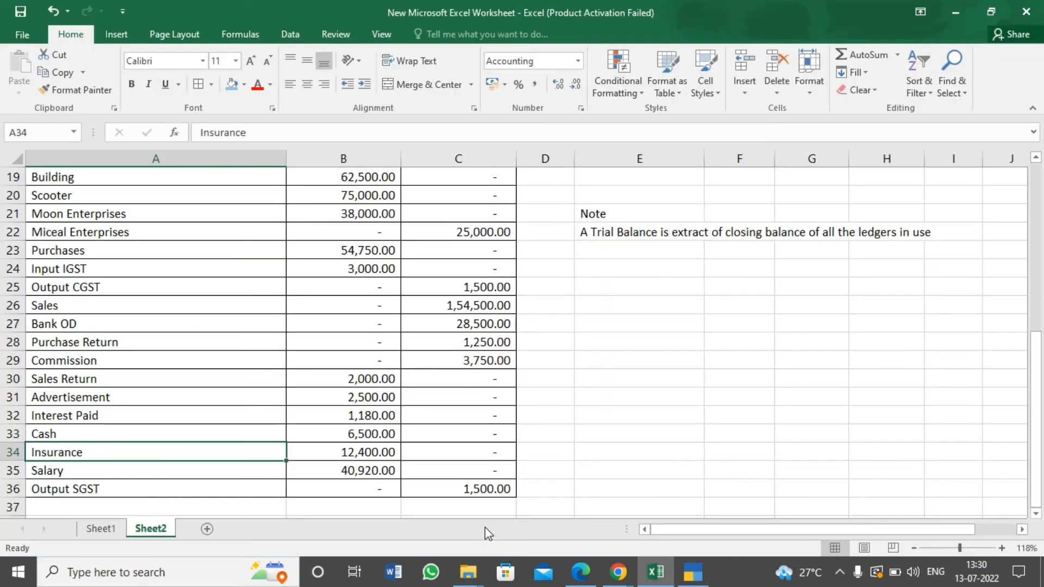
key(alt+Tab)
text(12)
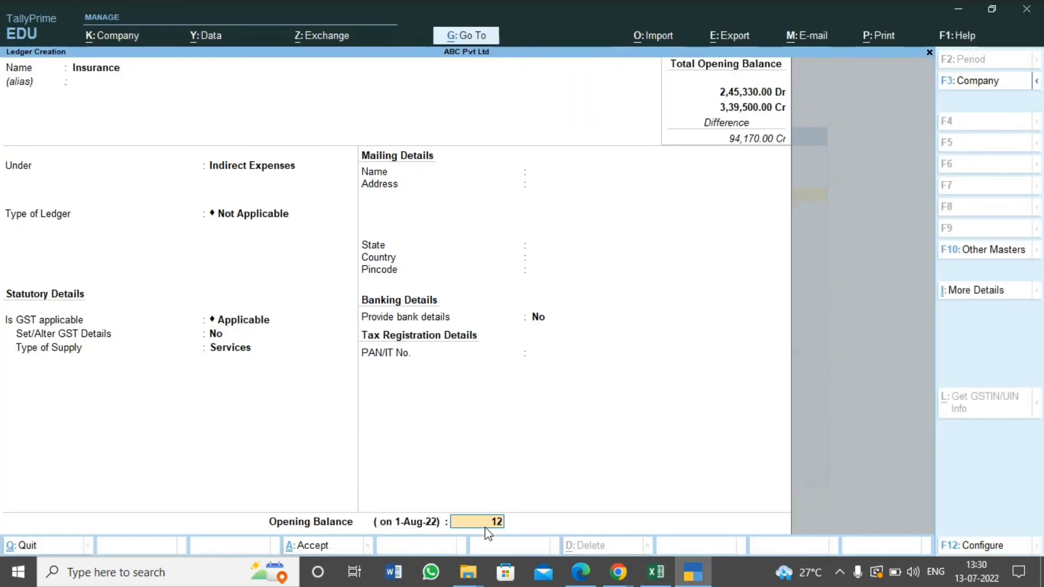
text(4000)
key(BackSpace)
key(BackSpace)
text(00)
key(BackSpace)
key(Return)
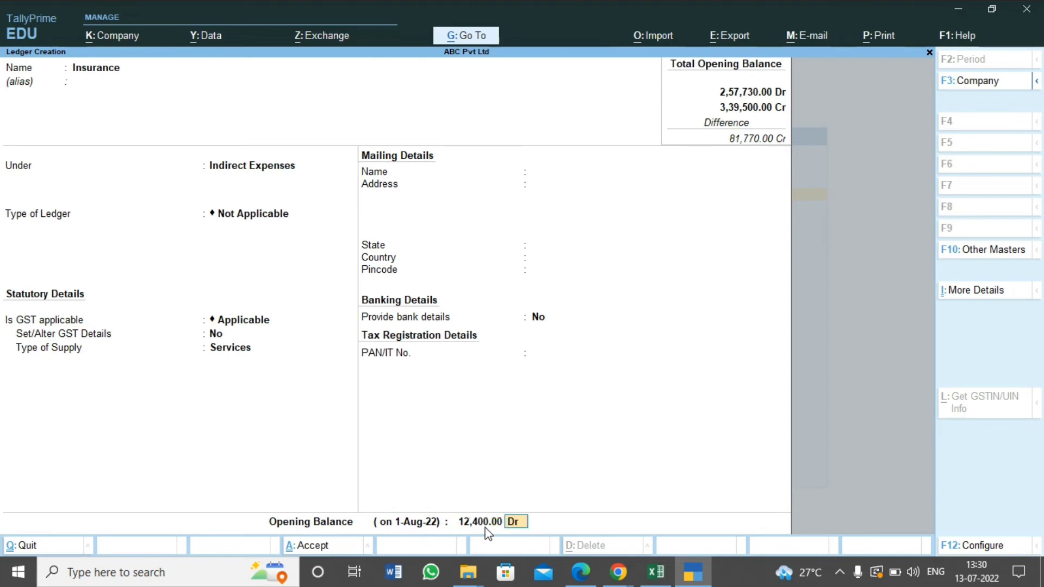
key(Return)
Select the Salary row in Excel as the next item and name the new TallyPrime ledger Salary
key(alt+Tab)
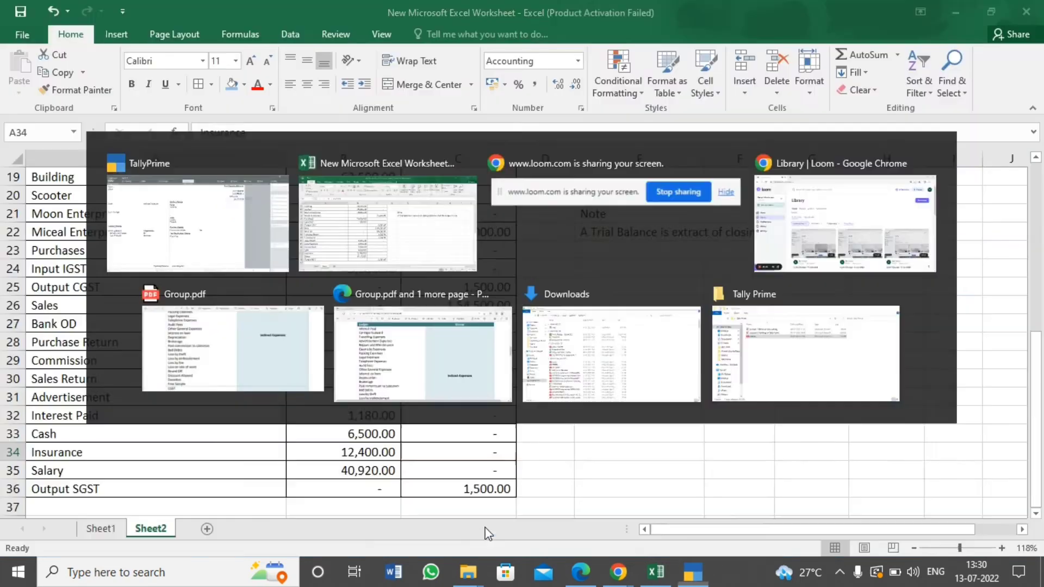
key(Down)
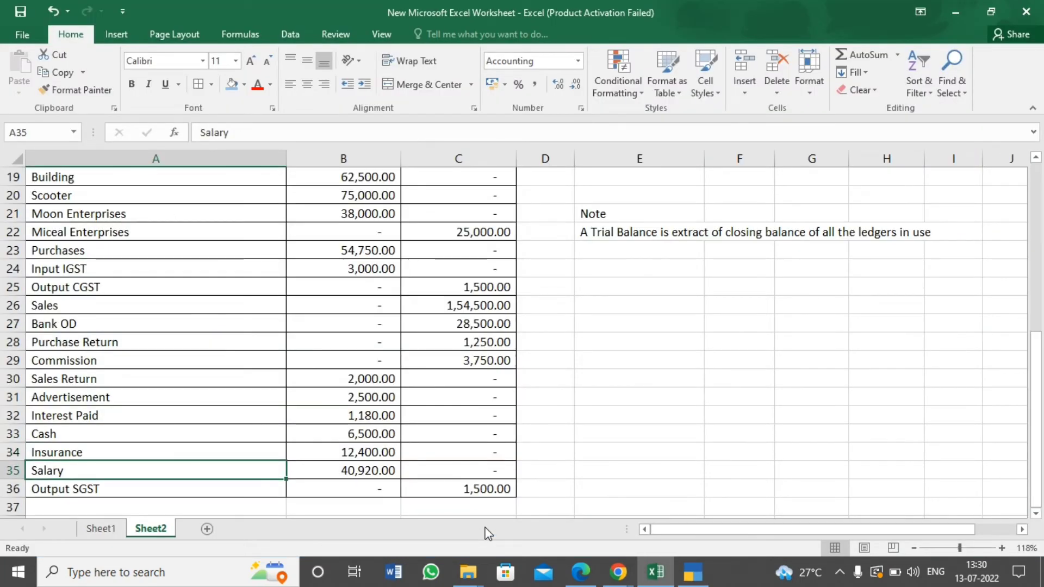
key(alt+Tab)
text(Saalr)
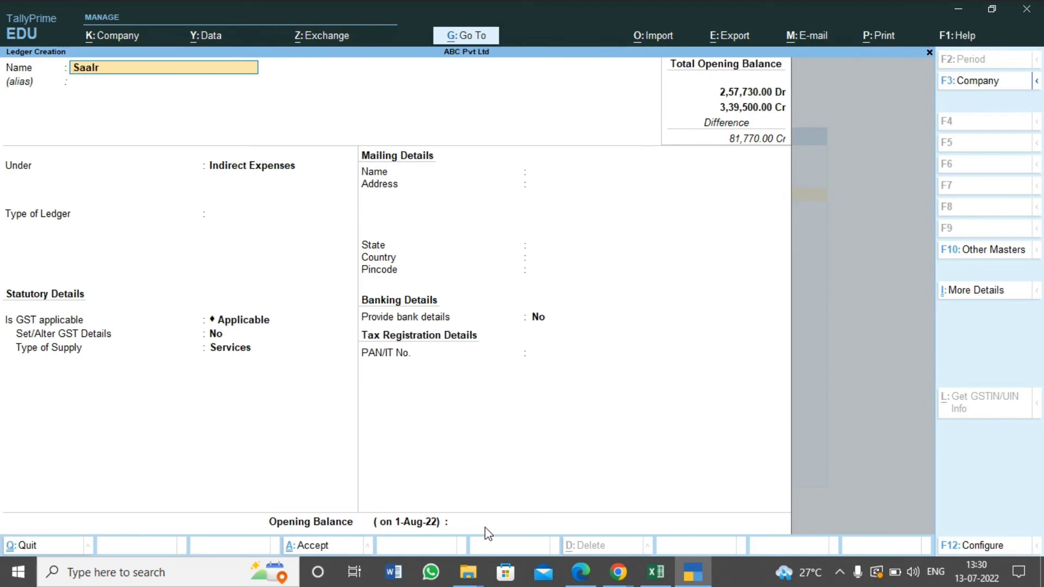
key(BackSpace)
key(BackSpace)
key(BackSpace)
key(BackSpace)
text(lary)
key(Return)
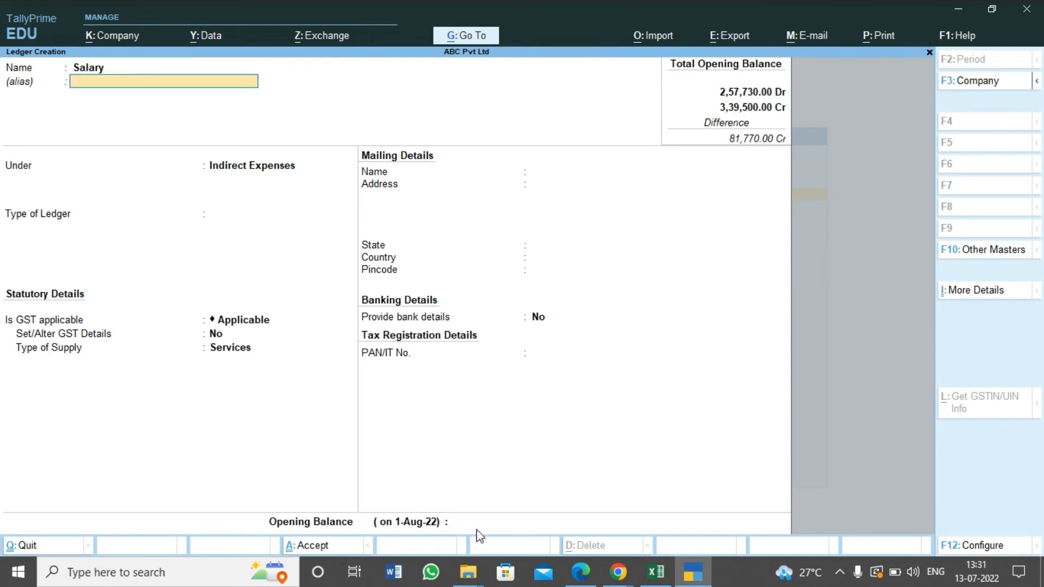
Look up the Salary amount in Excel, enter the opening balance of 40,920 as Dr and save the ledger
click(479, 522)
key(alt+Tab)
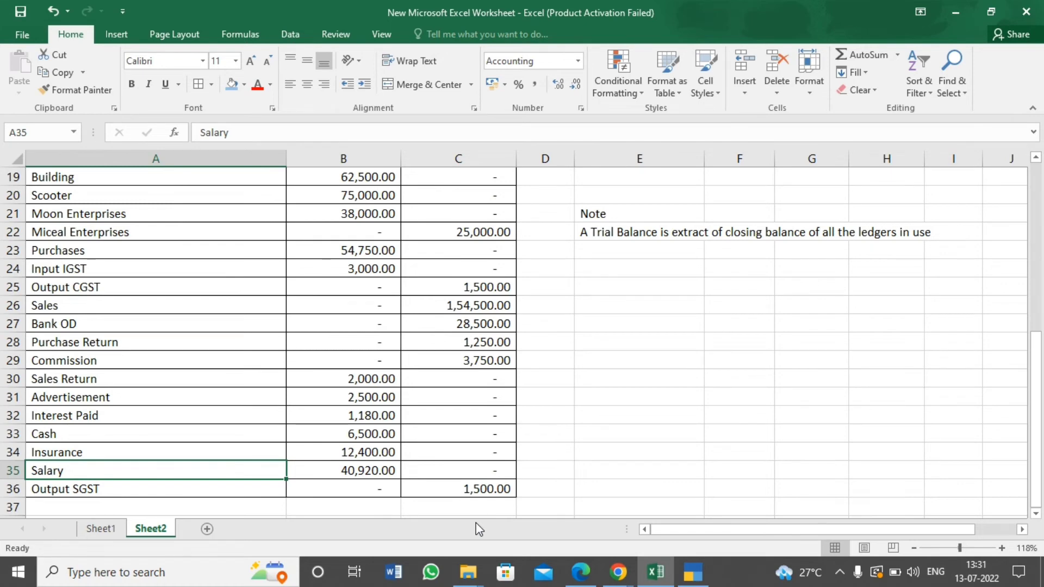
key(alt+Tab)
text(40,9)
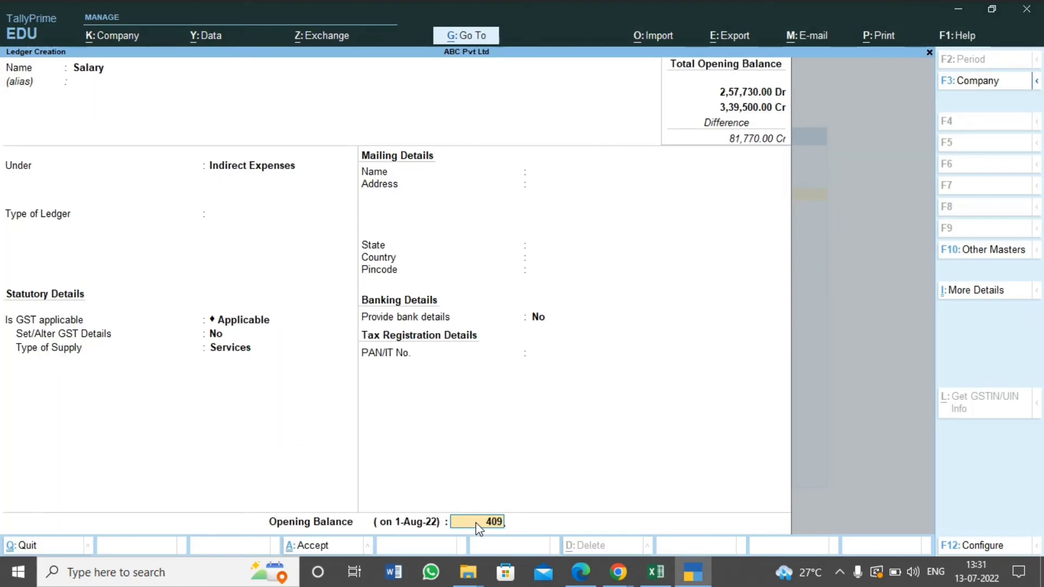
text(20)
key(Return)
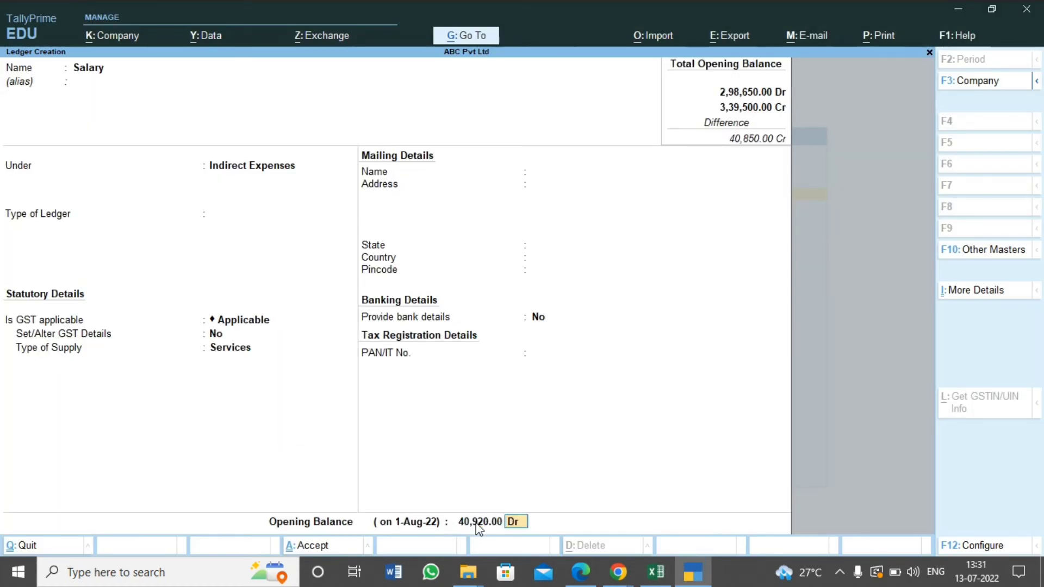
key(Return)
Select the Output SGST row in Excel, name the new TallyPrime ledger Output SGST and leave its alias empty
key(alt+Tab)
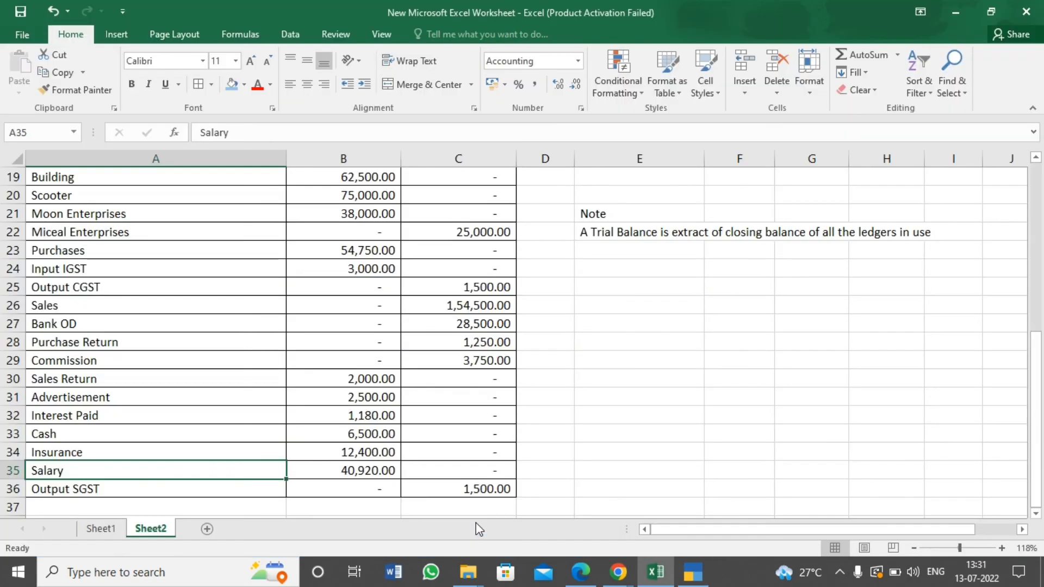
click(184, 491)
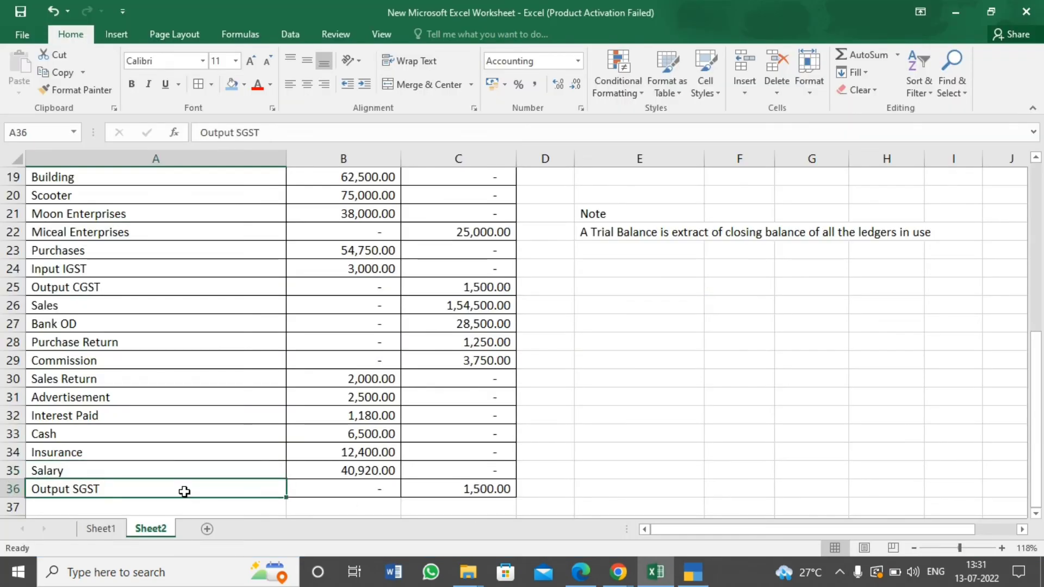
key(alt+Tab)
text(Ou)
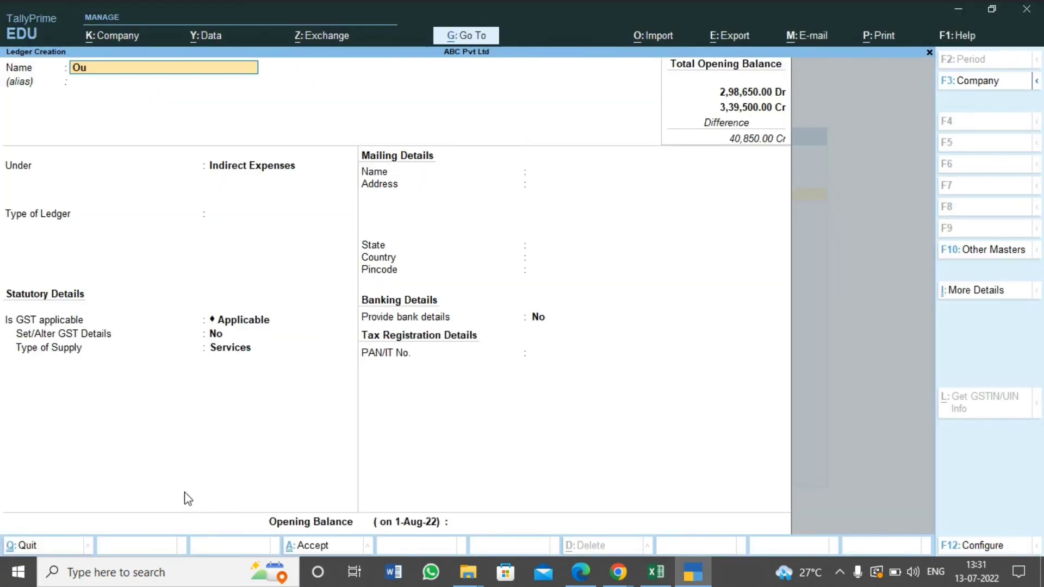
text(tput SGST)
key(Return)
key(Return)
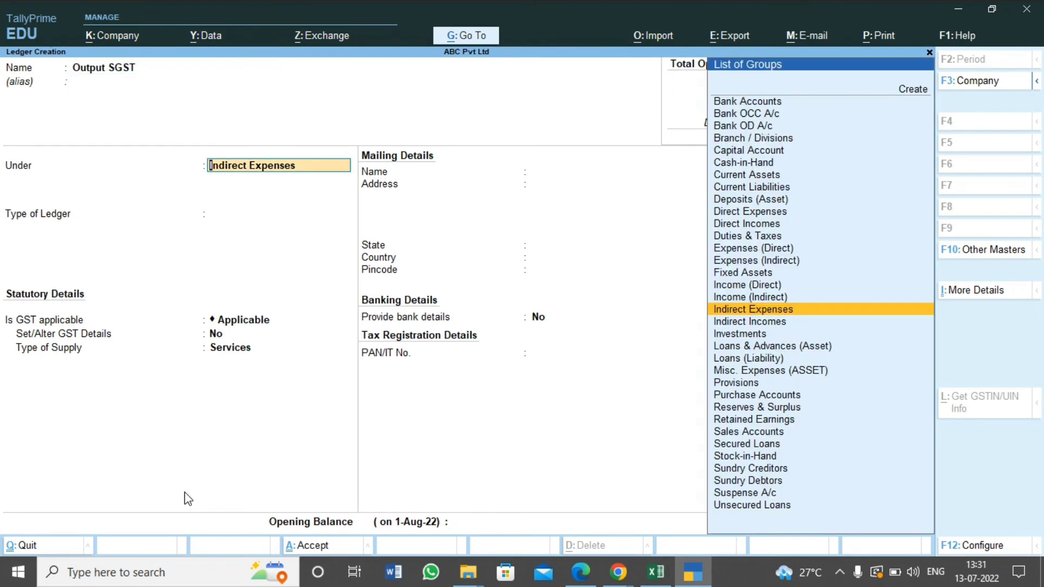
Place the Output SGST ledger under Duties & Taxes, with GST as the duty type and State Tax as the tax type
text(Duti)
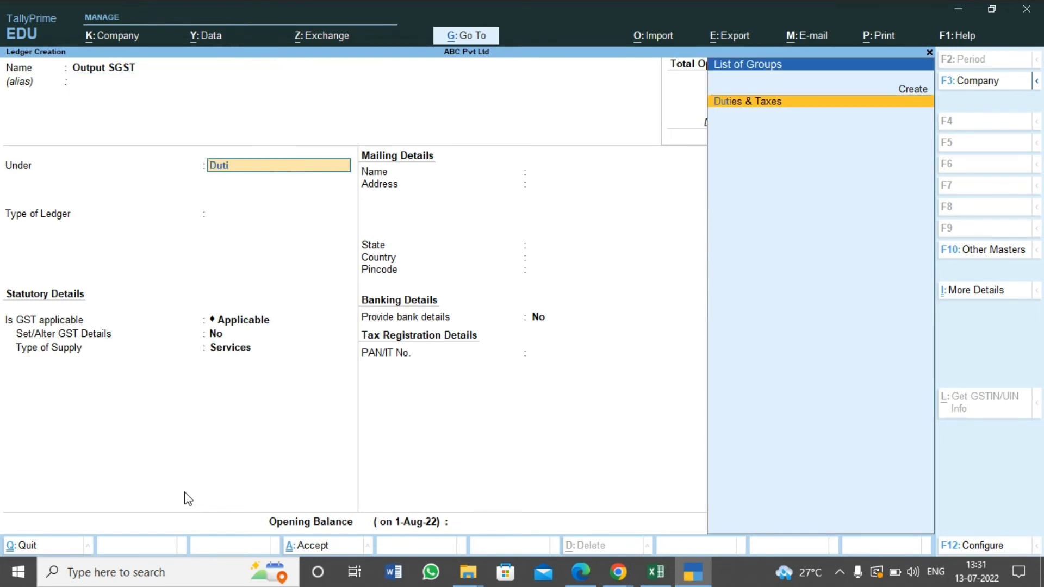
key(Return)
key(Up)
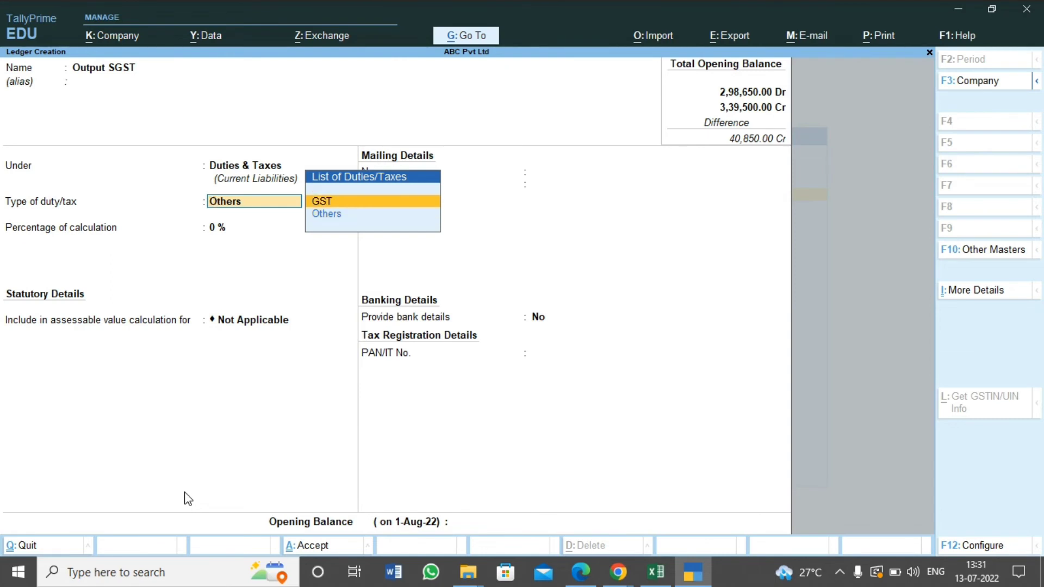
key(Return)
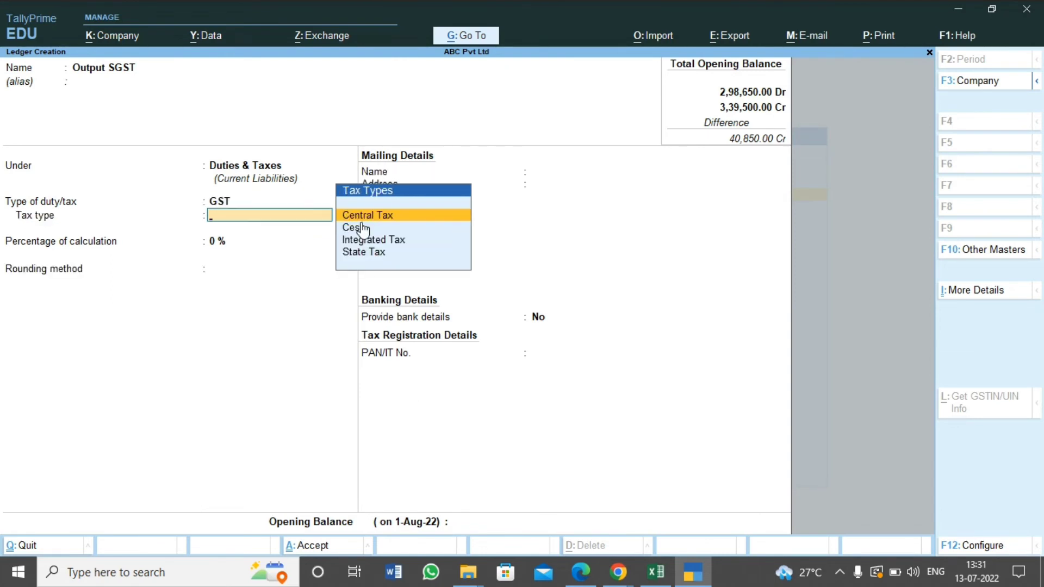
click(385, 253)
click(386, 253)
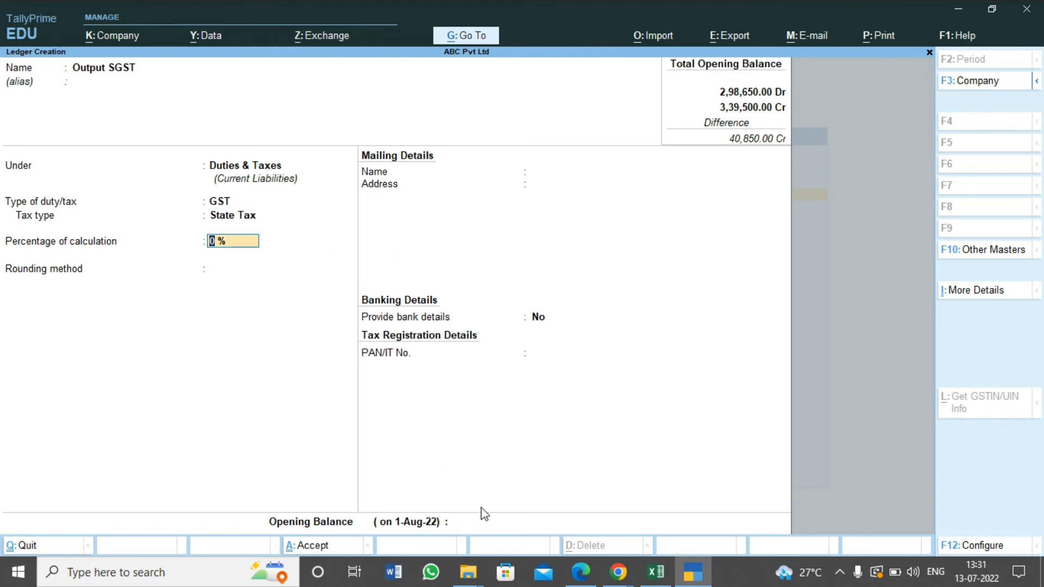
Keep the Output SGST ledger's percentage of calculation at 0 % and set its rounding method to Not Applicable
key(Return)
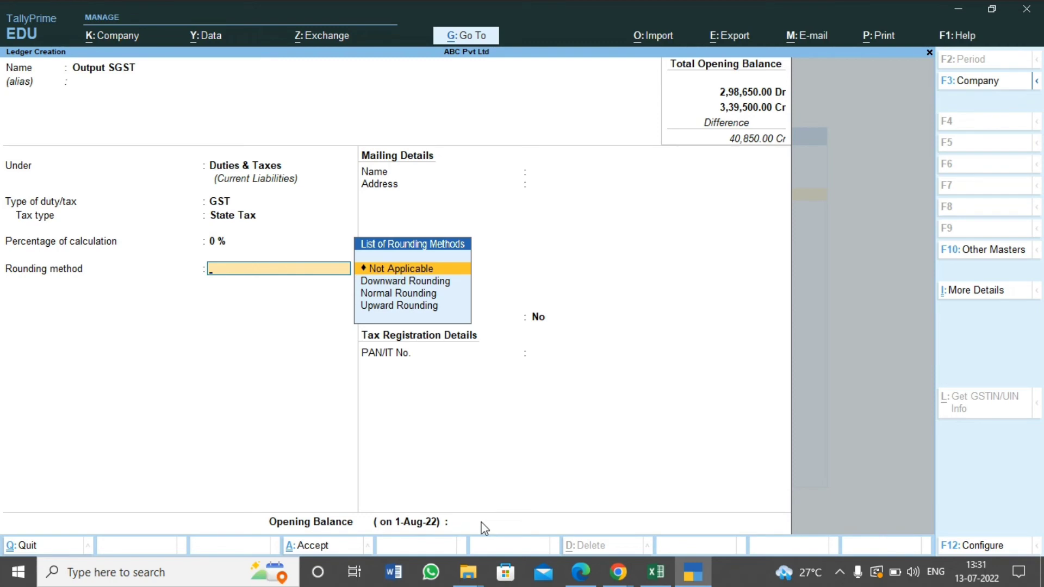
key(Return)
key(Return)
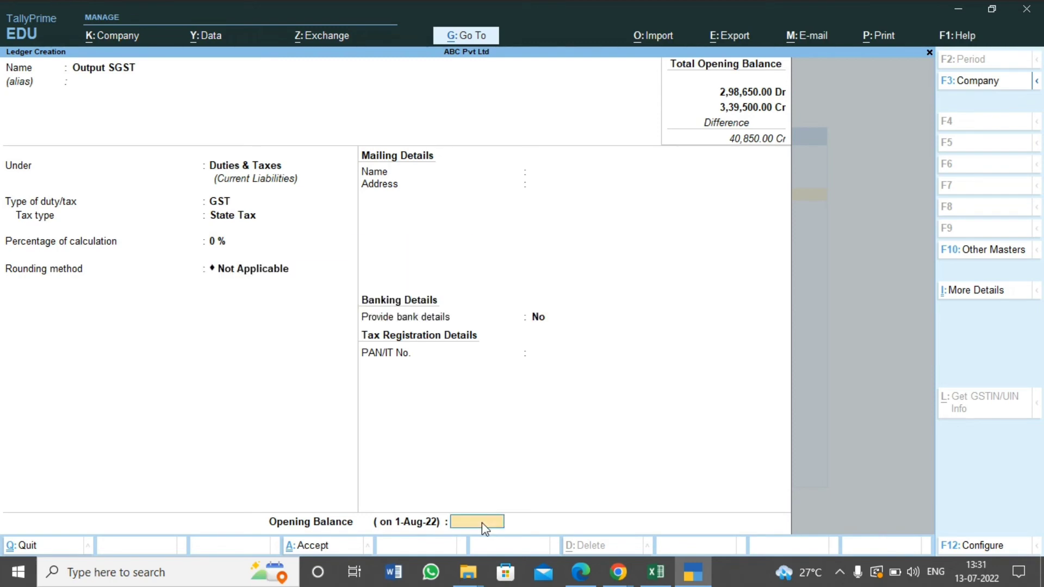
Look up the Output SGST amount in Excel, enter the opening balance of 1,500 as Cr and save the ledger
key(alt+Tab)
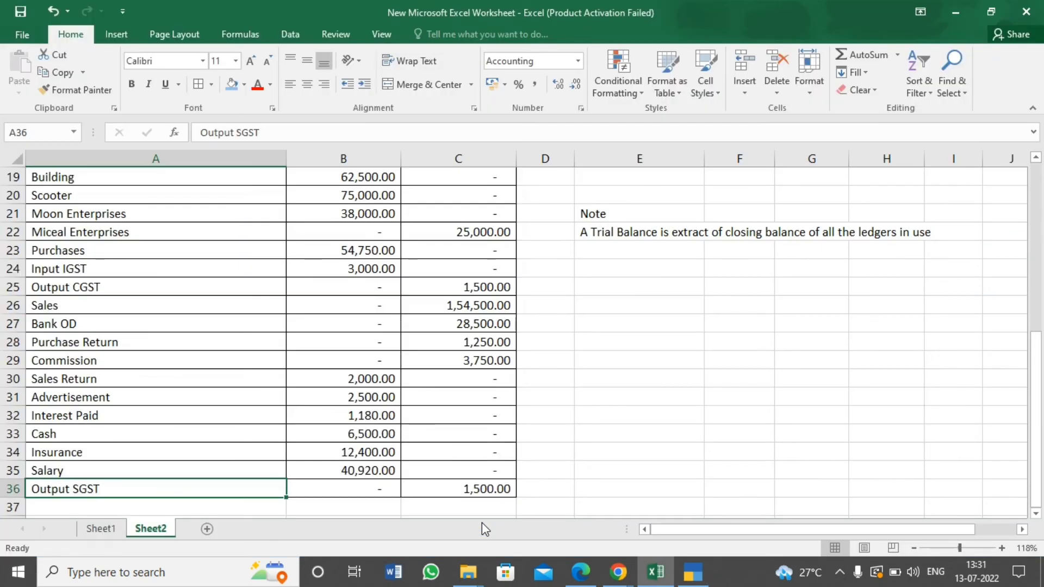
key(alt+Tab)
text(1)
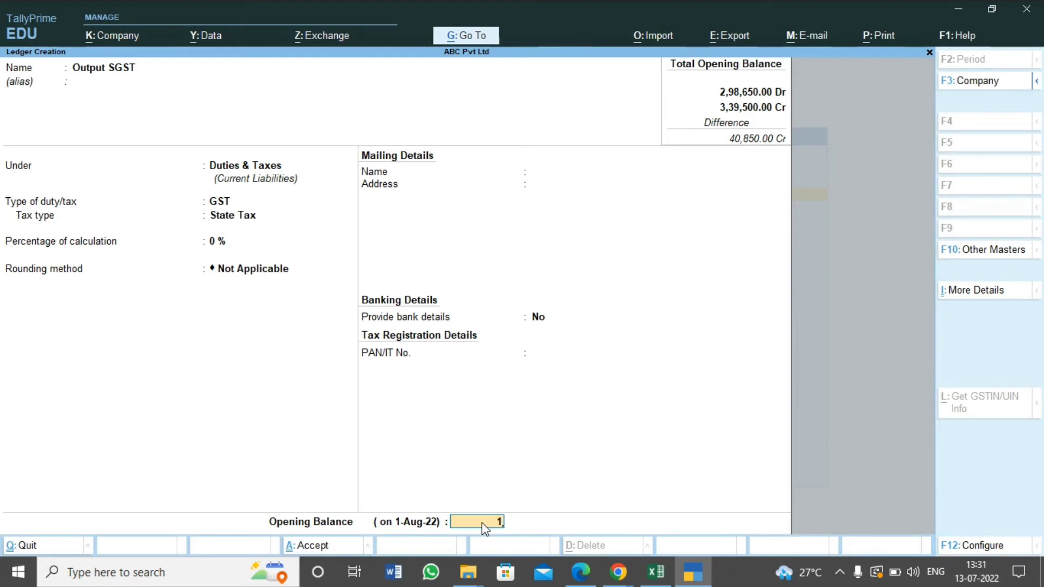
text(,500)
key(Return)
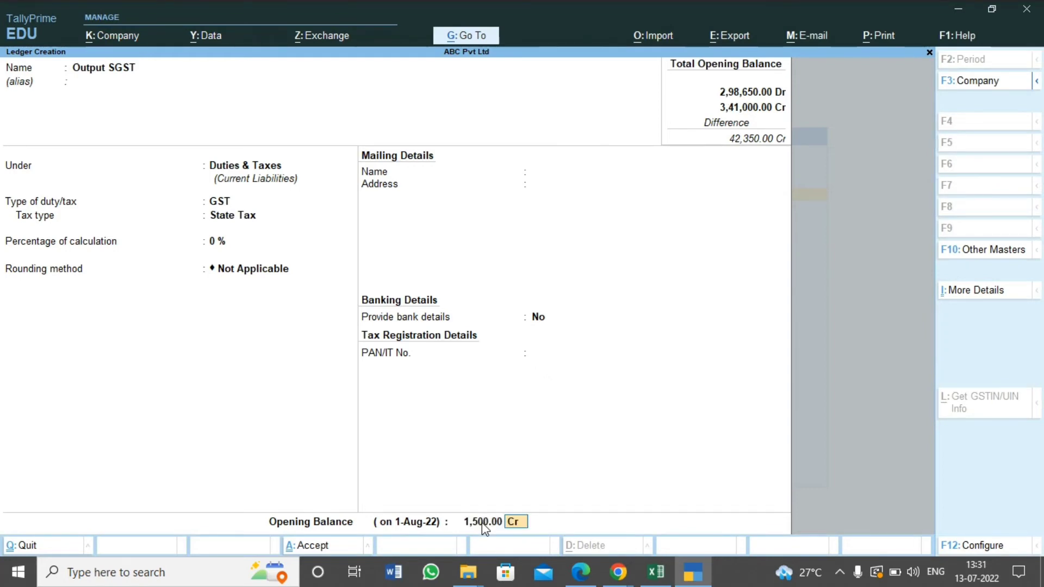
key(ctrl)
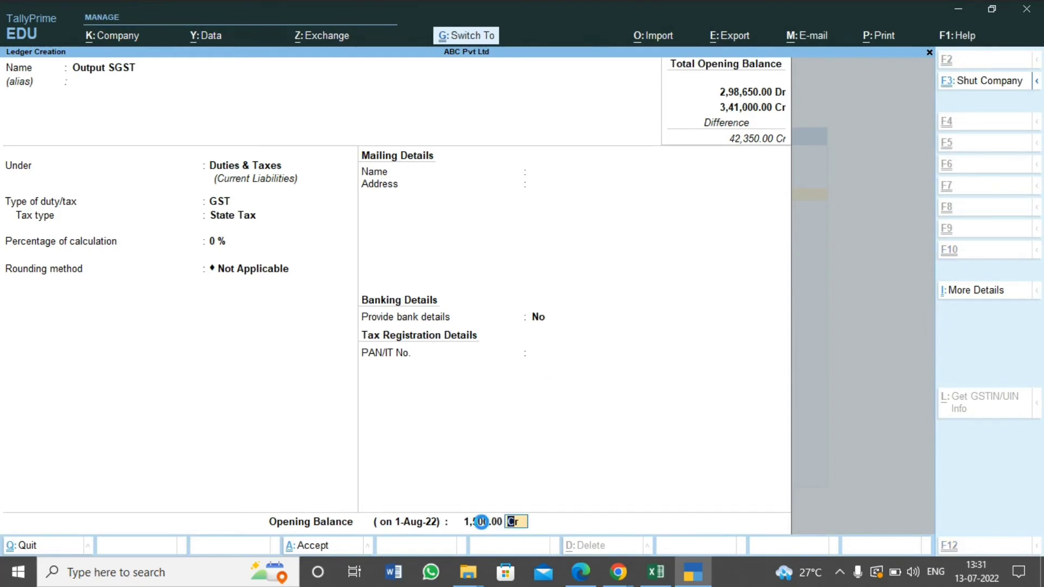
key(ctrl+a)
Switch to Excel and go through the trial balance rows to check for ledgers still missing in TallyPrime
key(alt+Tab)
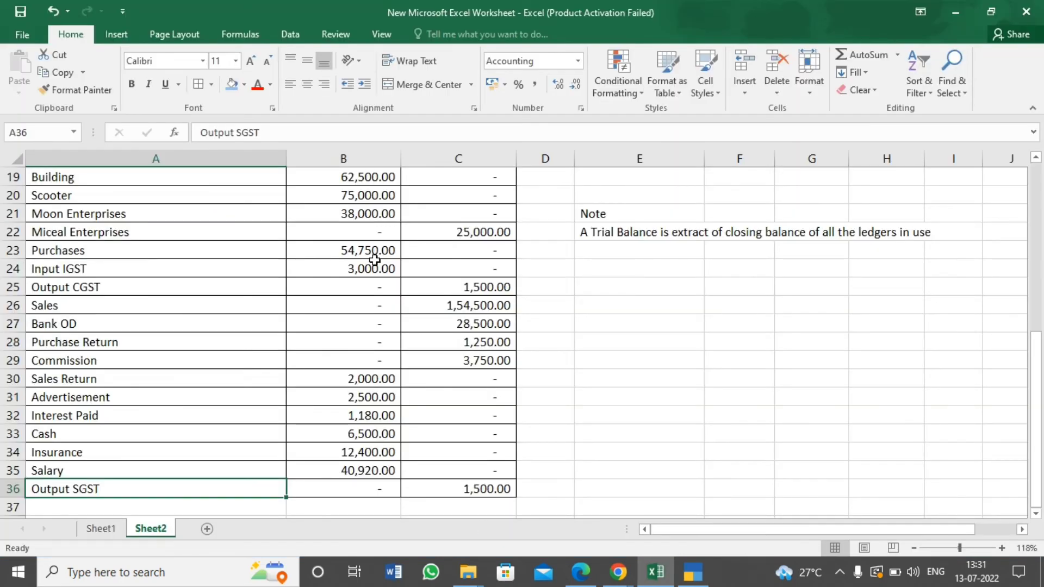
key(Up)
key(Up)
key(Up)
key(Up)
key(Up)
key(Up)
key(Up)
key(Up)
key(Up)
key(Up)
key(Up)
key(Up)
key(Up)
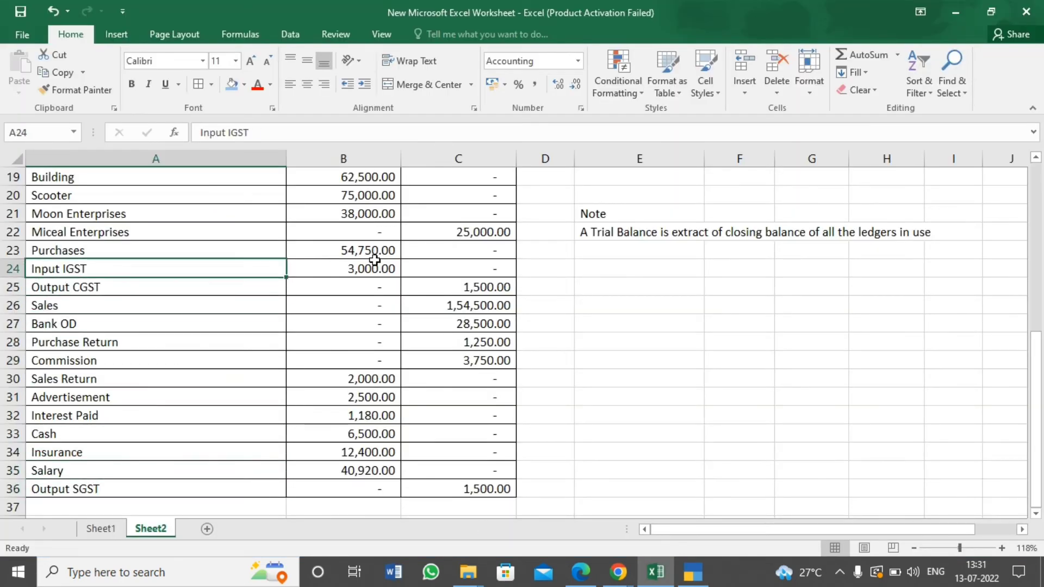
key(Up)
key(Up)
key(Up)
key(Up)
key(Up)
key(Up)
key(Up)
key(Up)
key(Up)
key(Up)
key(Up)
key(Down)
key(Down)
key(Down)
key(Down)
key(Down)
key(Down)
key(Down)
key(Down)
key(Down)
key(Down)
key(Down)
key(Down)
key(Down)
key(Down)
key(Down)
key(Down)
key(Down)
key(Down)
key(Down)
key(Down)
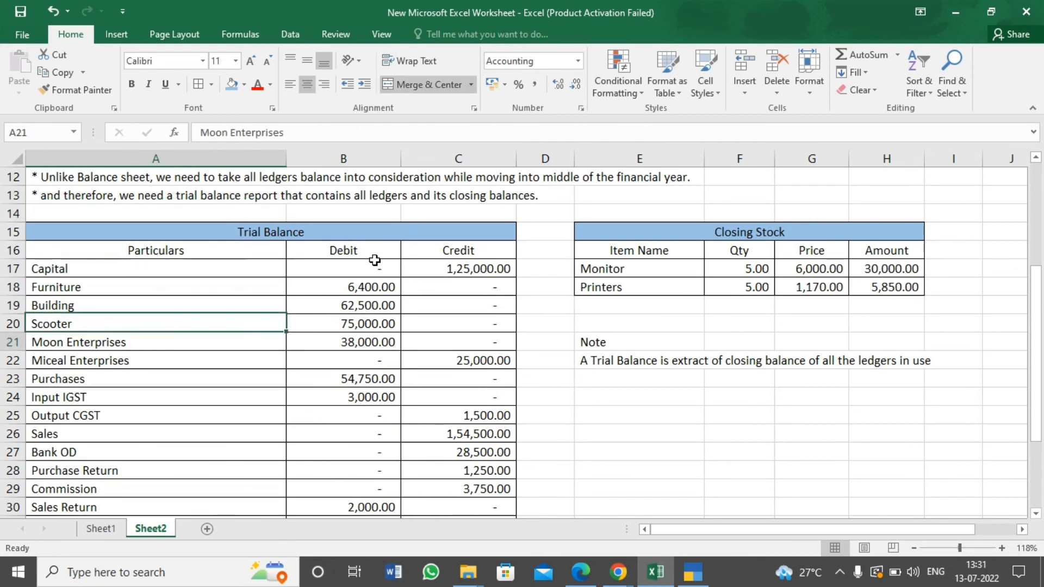
key(Up)
key(Up)
key(Up)
key(Up)
key(Up)
key(Up)
key(Up)
key(Up)
key(Up)
key(Up)
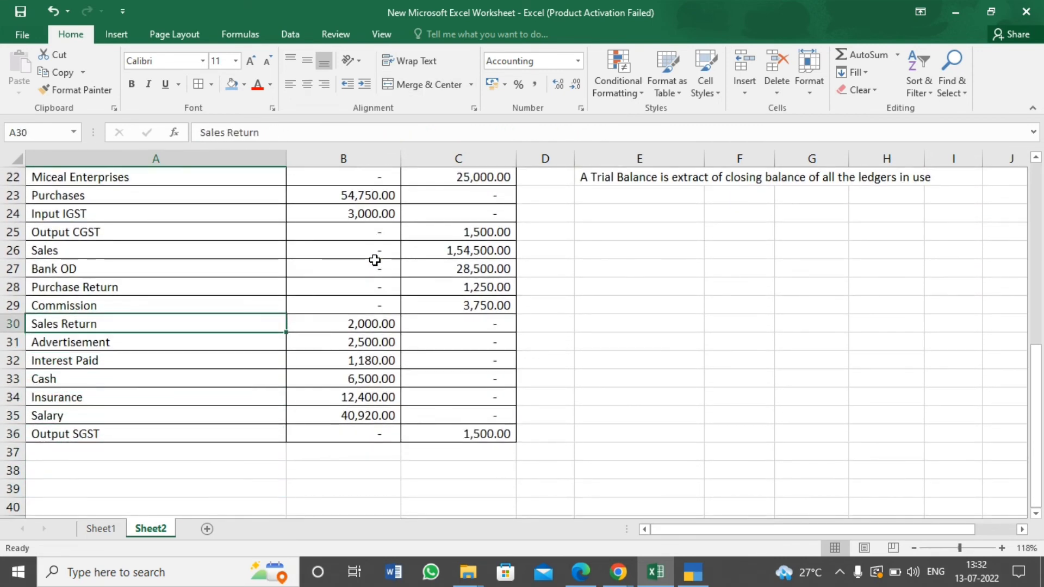
Select the Cash amount in the Excel trial balance as the next balance and return to TallyPrime
key(alt+Tab)
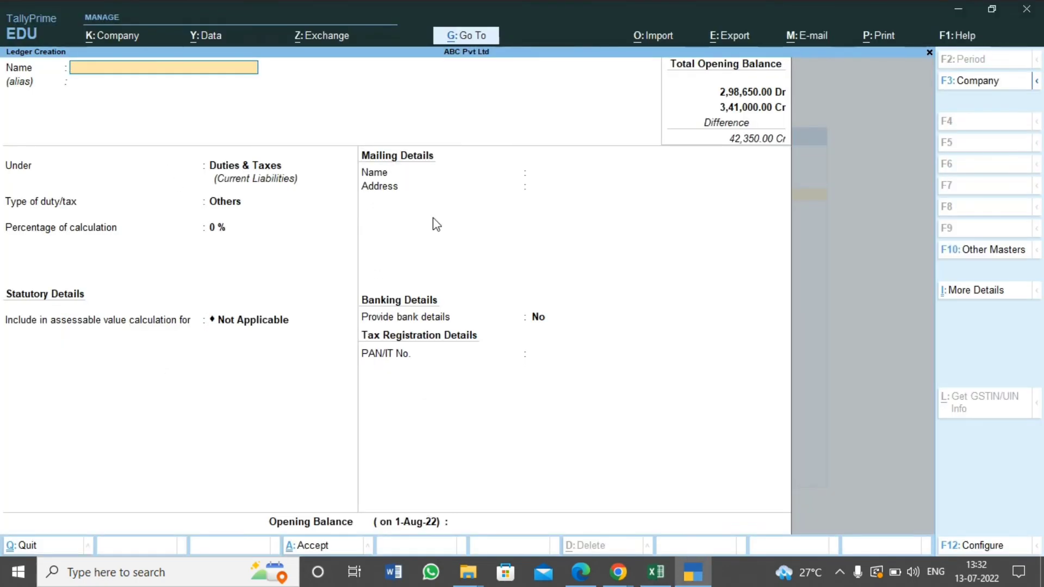
key(alt+Tab)
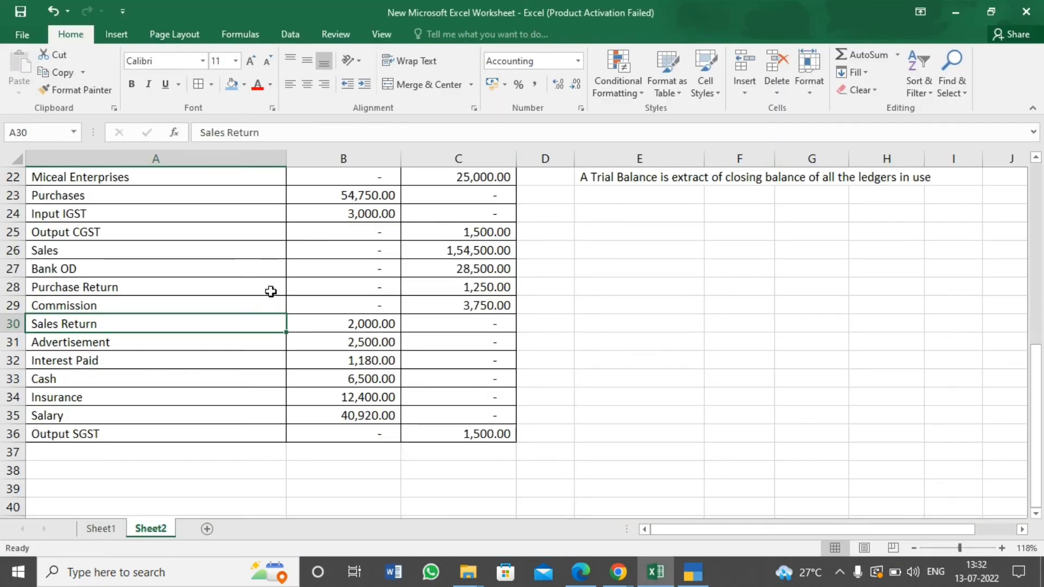
click(365, 382)
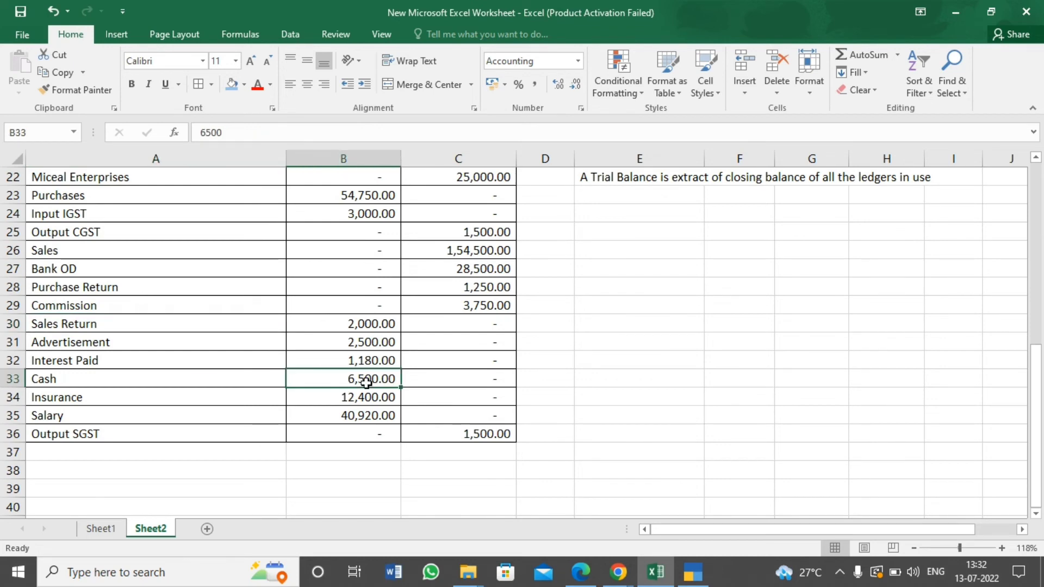
key(alt+Tab)
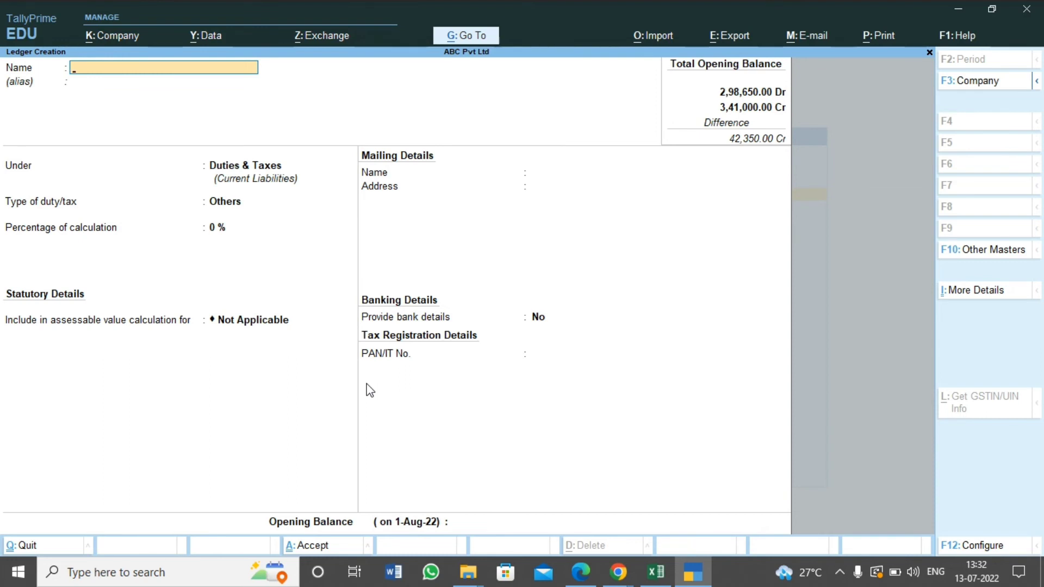
Leave ledger creation without a new entry and bring up the list of ledgers for alteration
key(Escape)
key(Escape)
key(Escape)
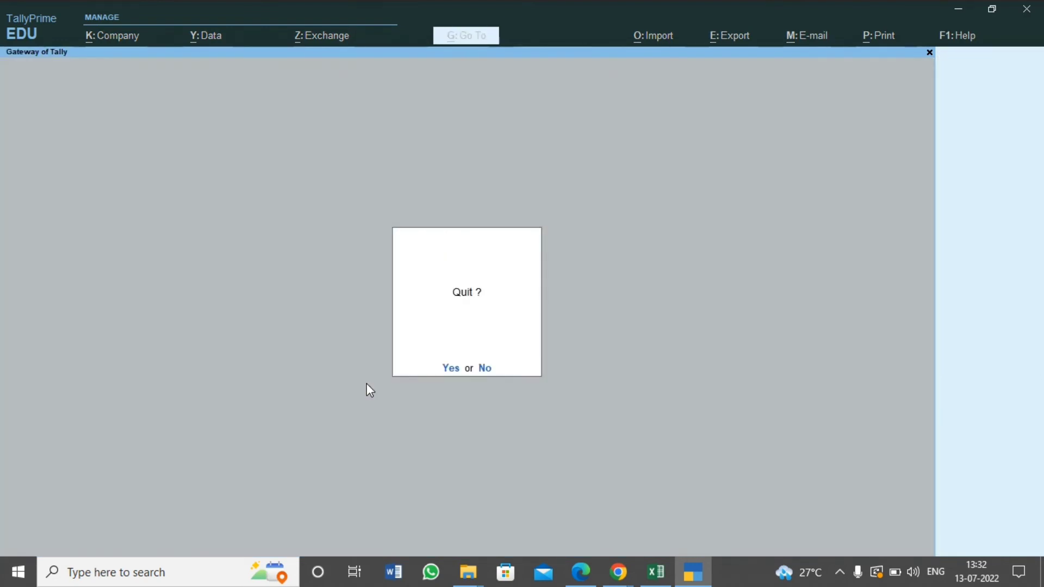
key(Escape)
key(Down)
key(Return)
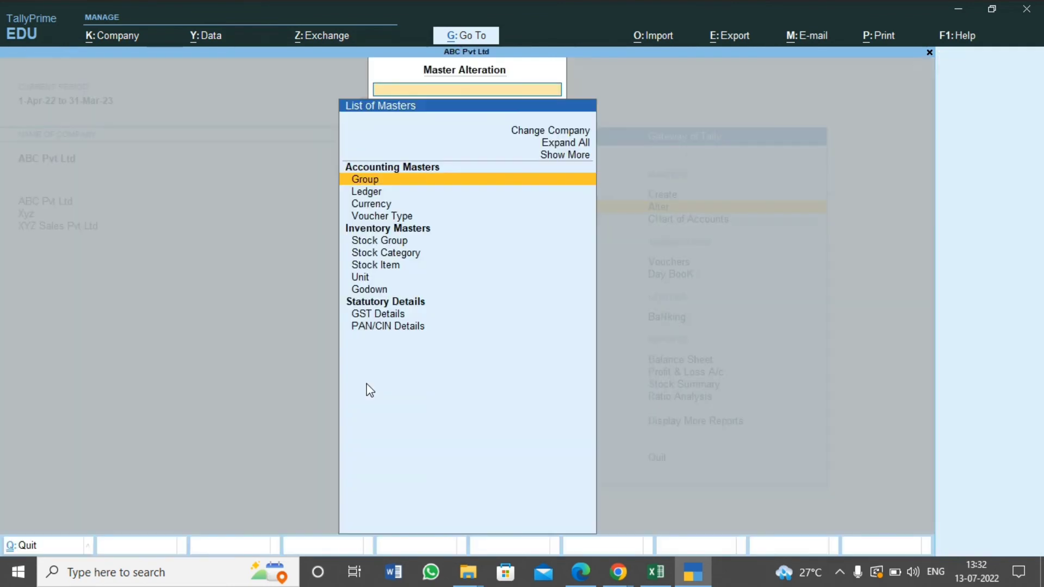
key(Down)
key(Return)
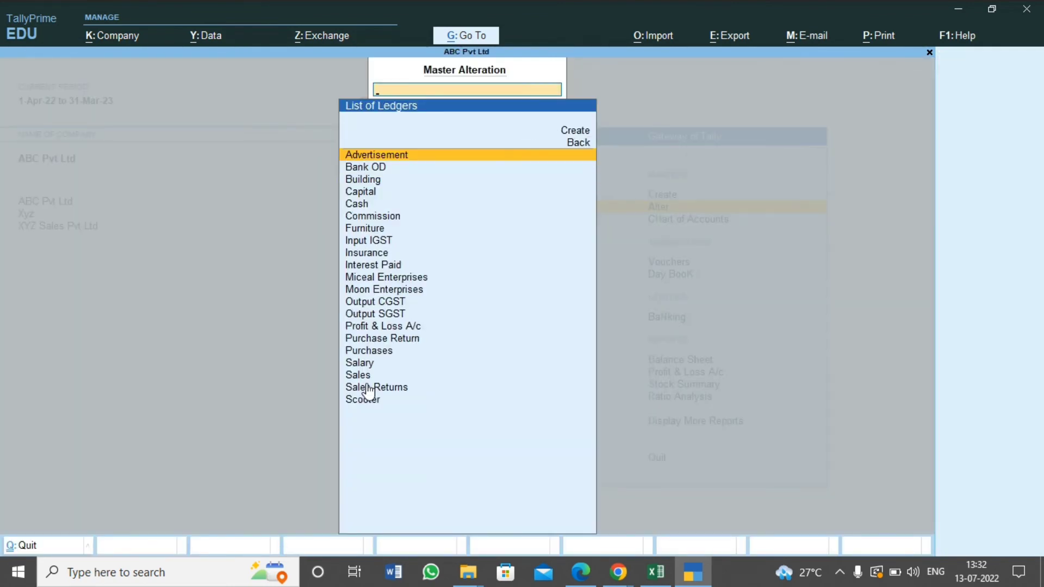
Look through the list of ledgers and open the Advertisement ledger for alteration
key(Down)
key(Down)
key(Up)
key(Up)
key(Down)
key(Up)
key(Down)
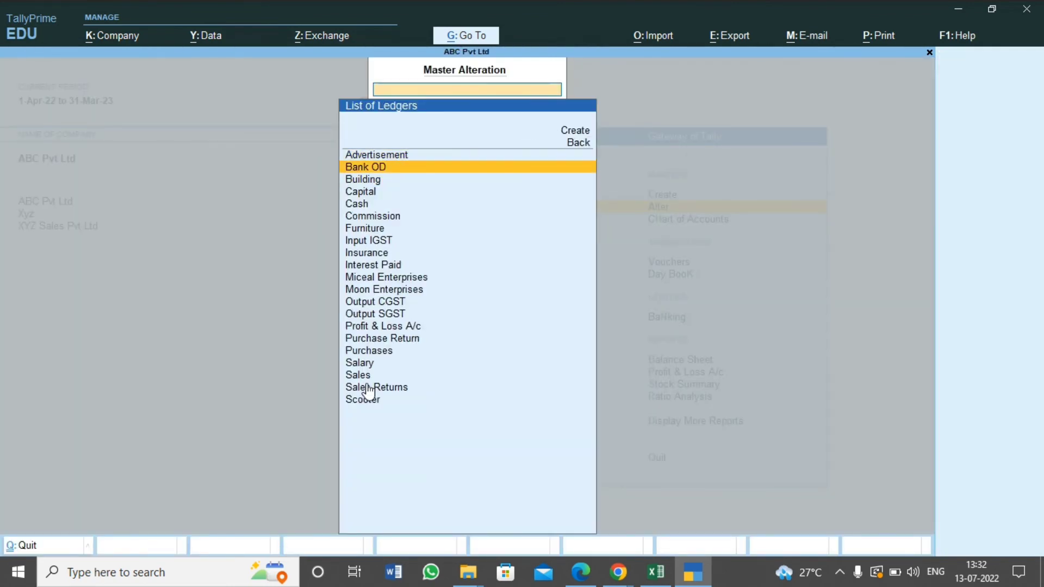
key(Down)
key(Up)
key(Up)
key(Return)
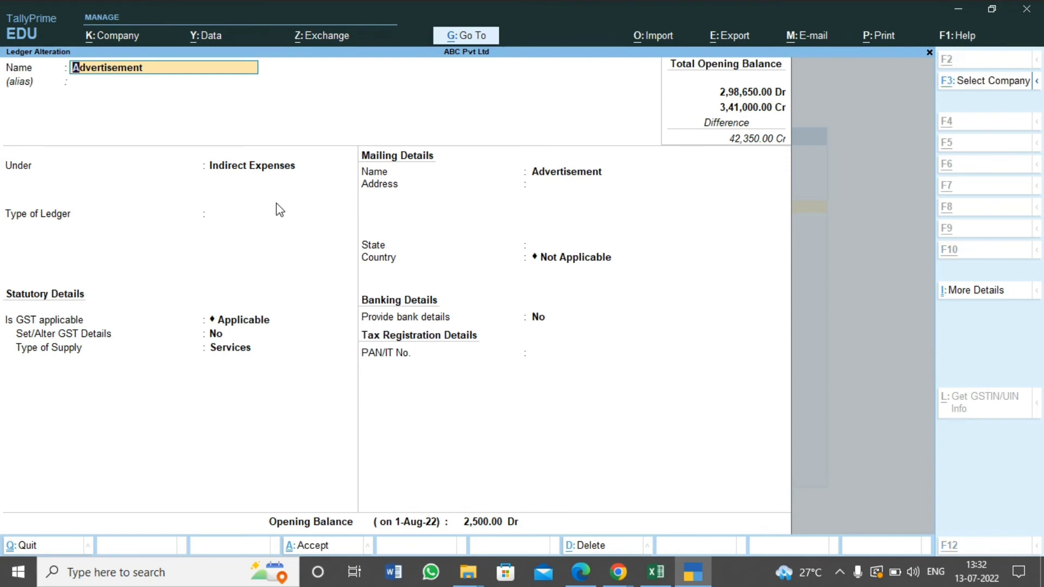
Call up the deletion of the Advertisement ledger, decline it and return to the list of ledgers
key(alt+d)
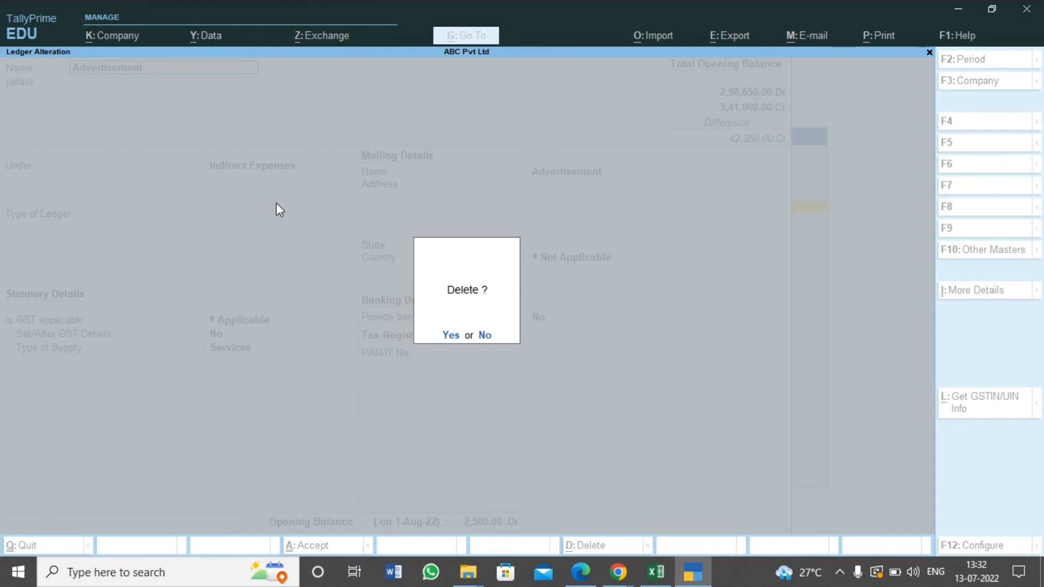
key(n)
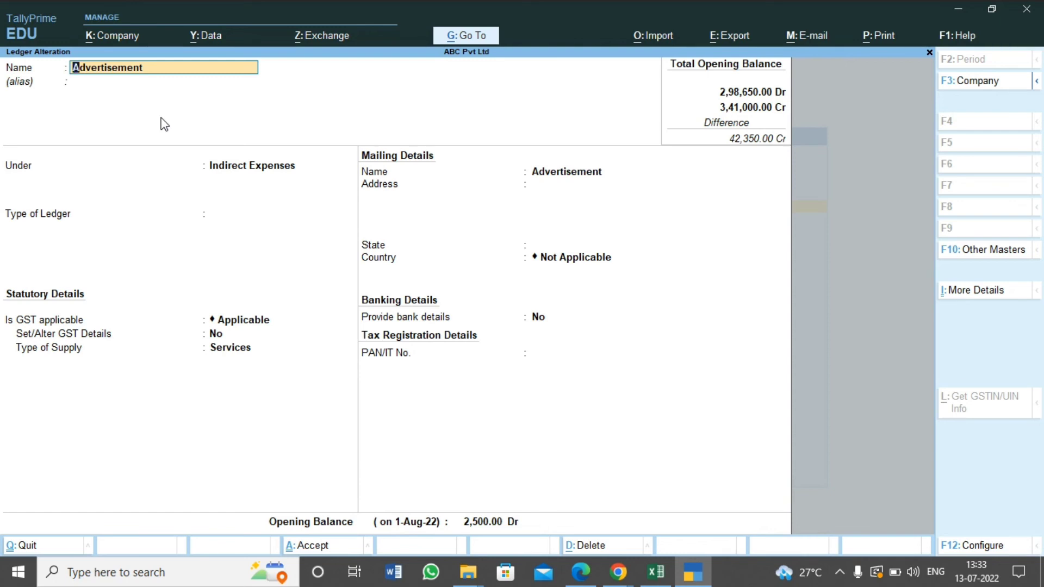
key(alt+d)
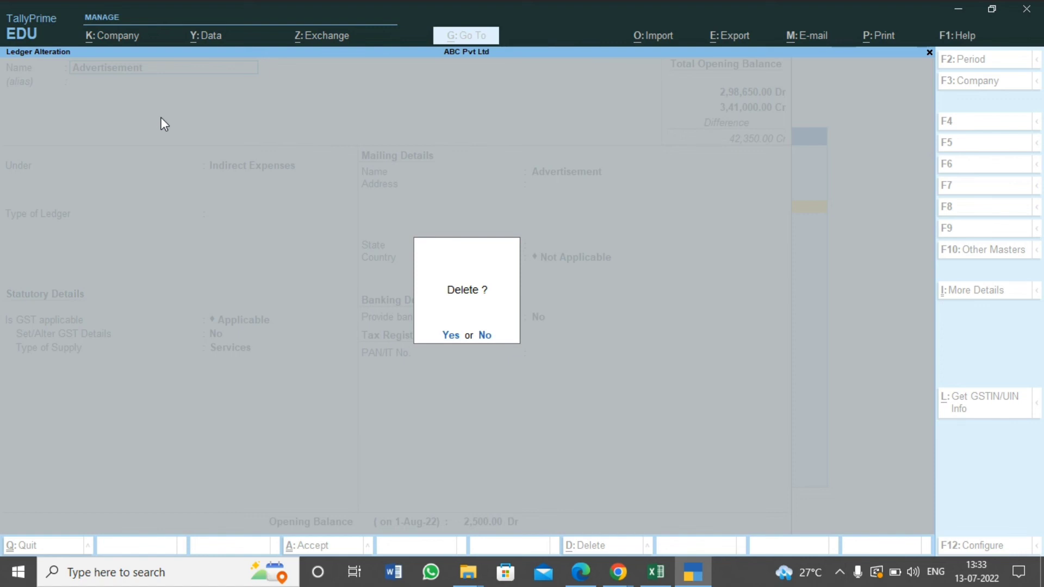
key(Escape)
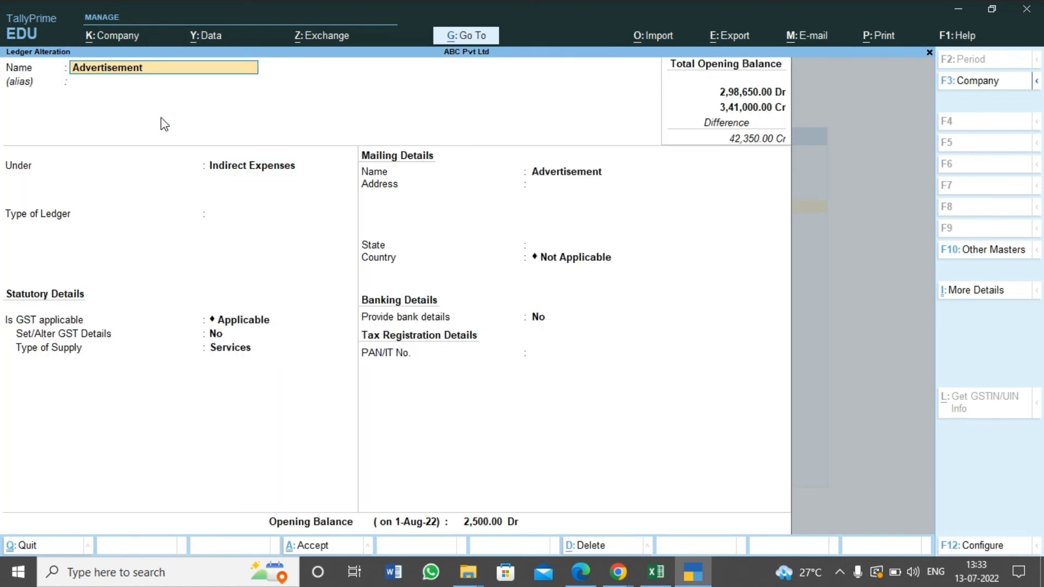
key(Escape)
key(Escape)
key(y)
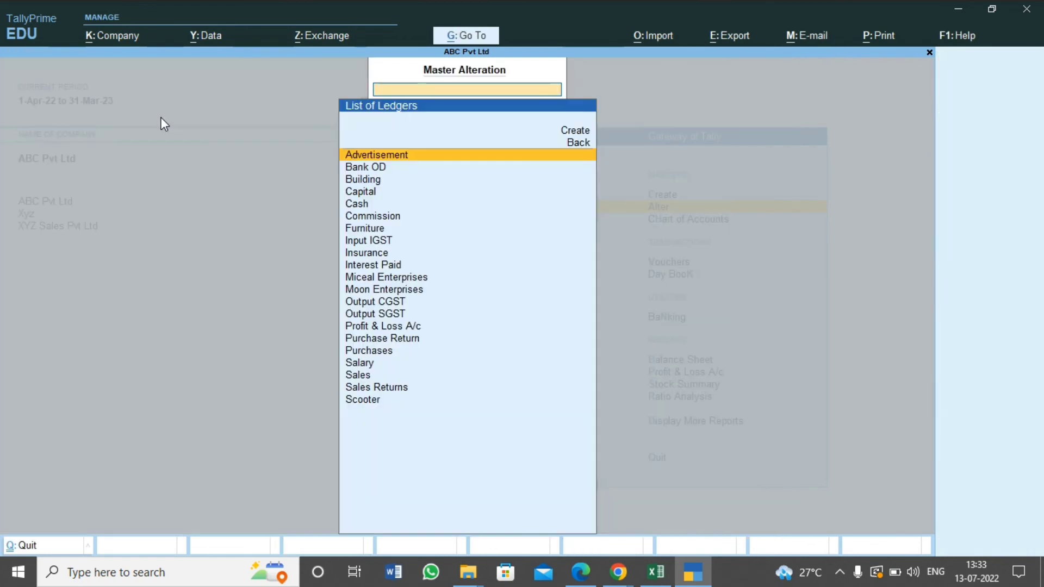
Open the Cash ledger for alteration, keeping its name, empty alias and Cash-in-Hand group
key(Down)
key(Down)
key(Down)
key(Down)
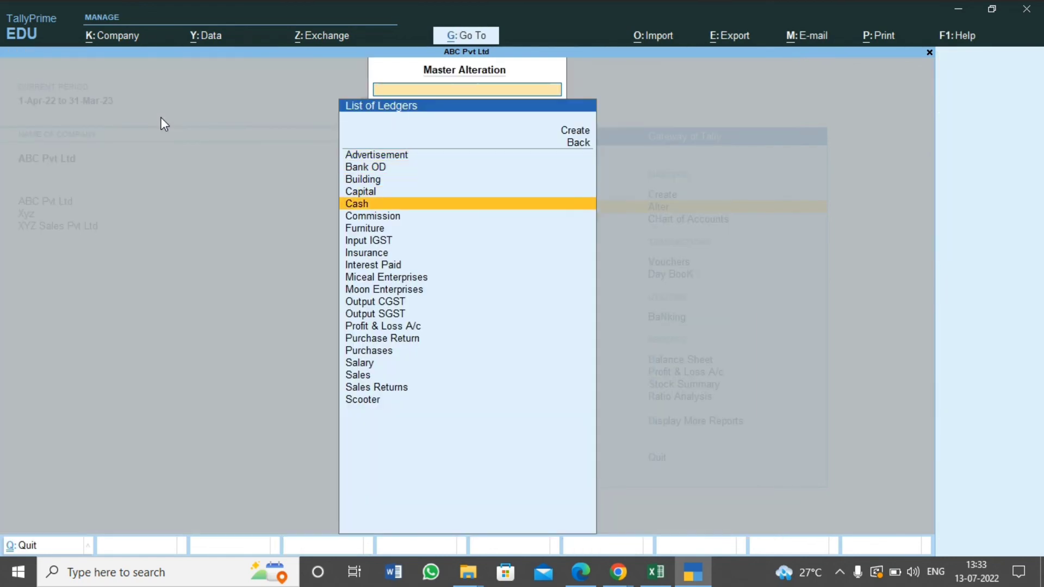
key(Return)
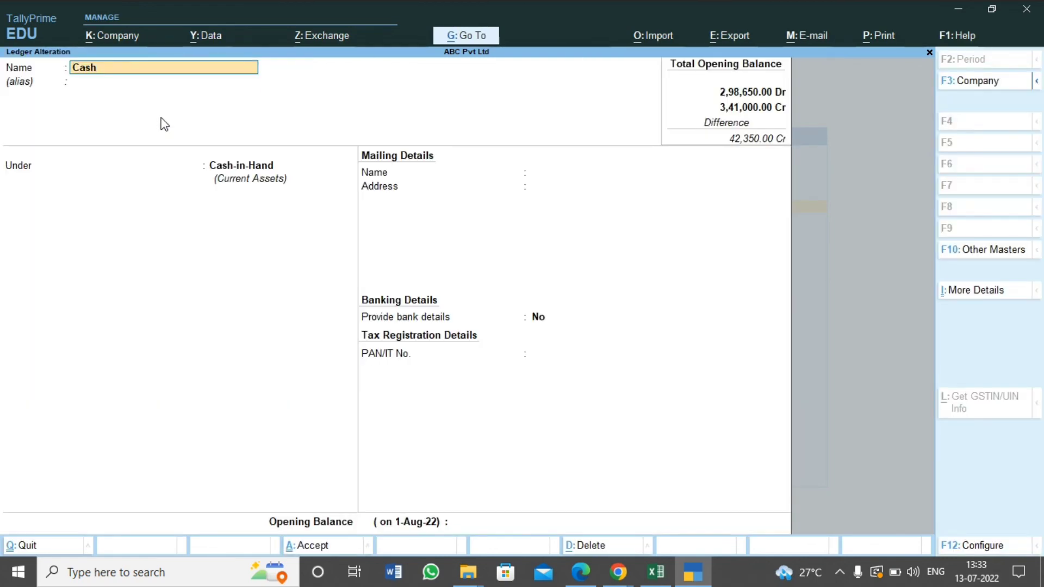
key(Return)
key(Return)
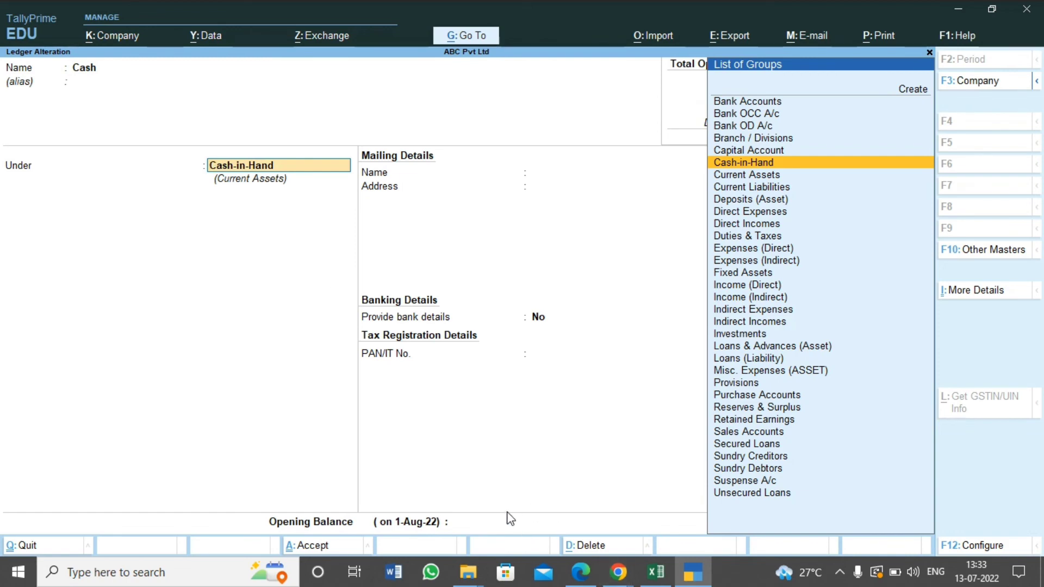
key(Return)
Look up the Cash amount in Excel, enter the opening balance of 6,500 as Dr and save the ledger
key(alt+Tab)
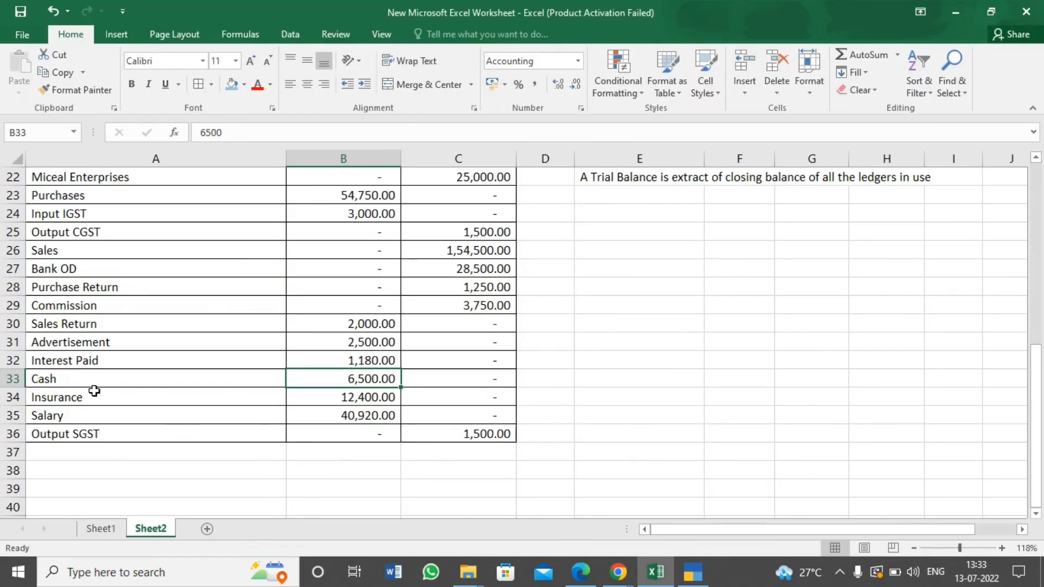
key(alt+Tab)
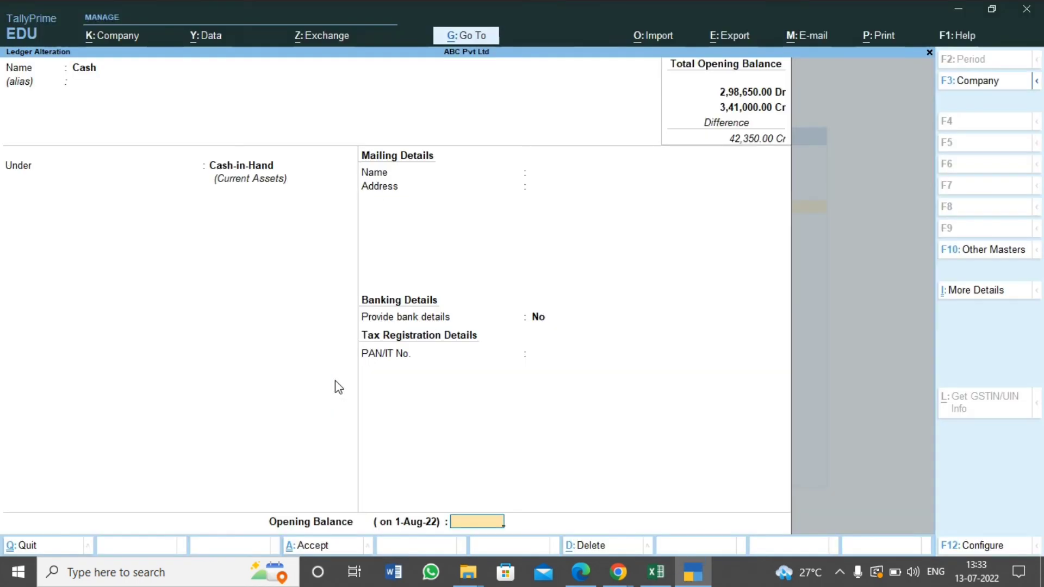
text(6500)
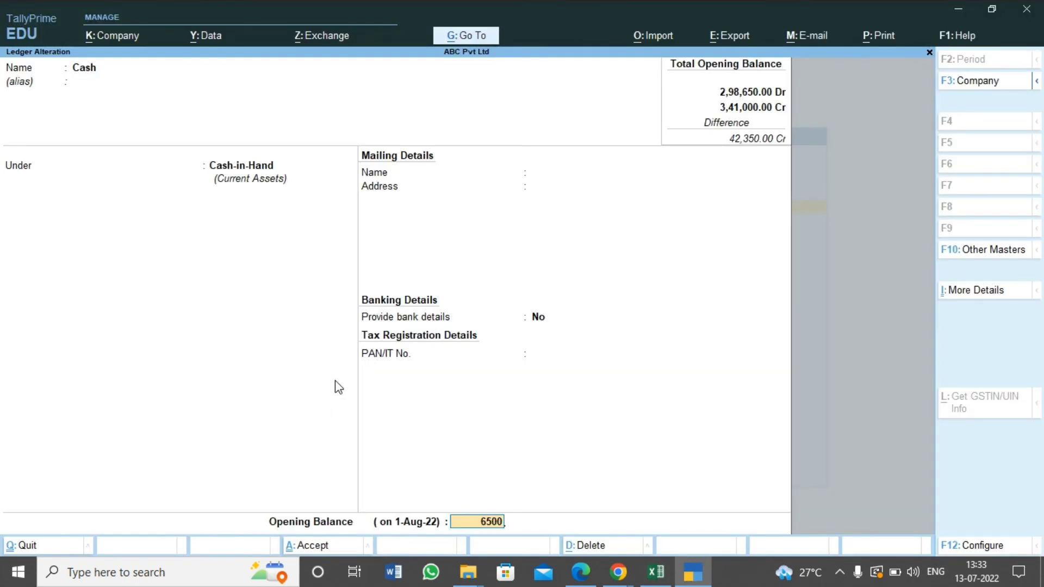
key(Return)
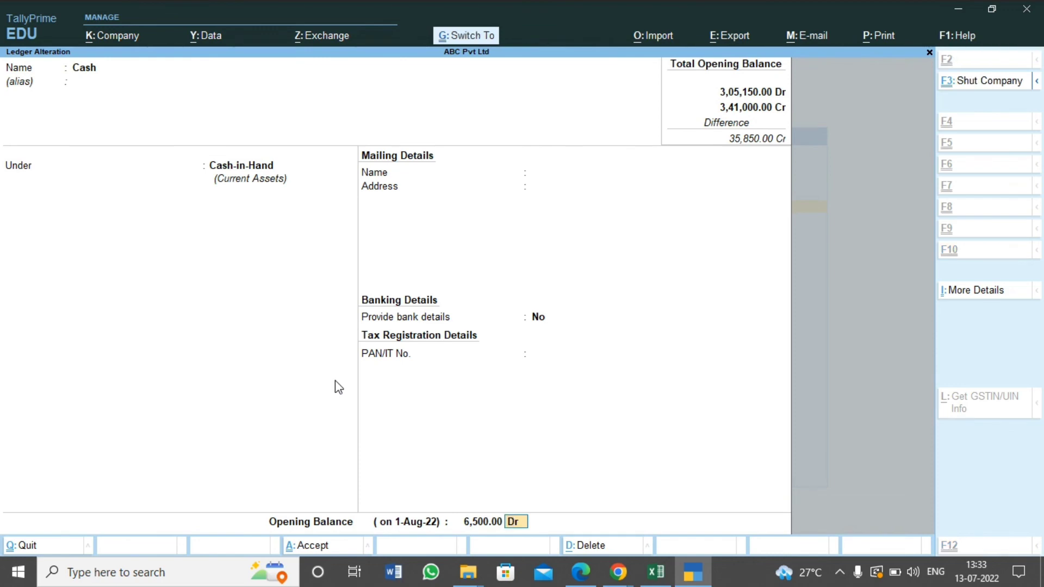
key(ctrl+a)
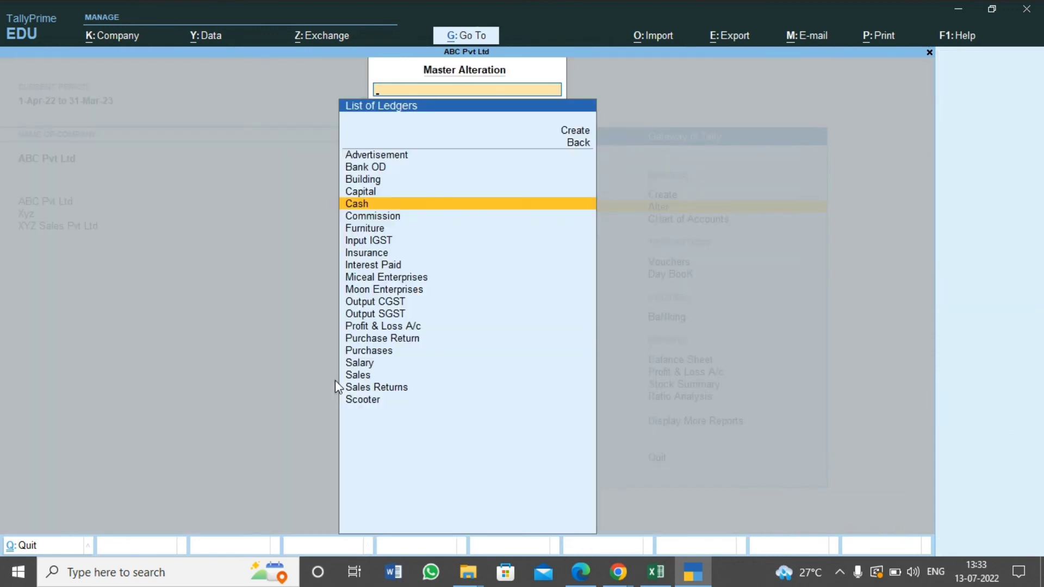
Leave the ledger alteration list and return to the Gateway of Tally
key(Escape)
key(Escape)
key(Escape)
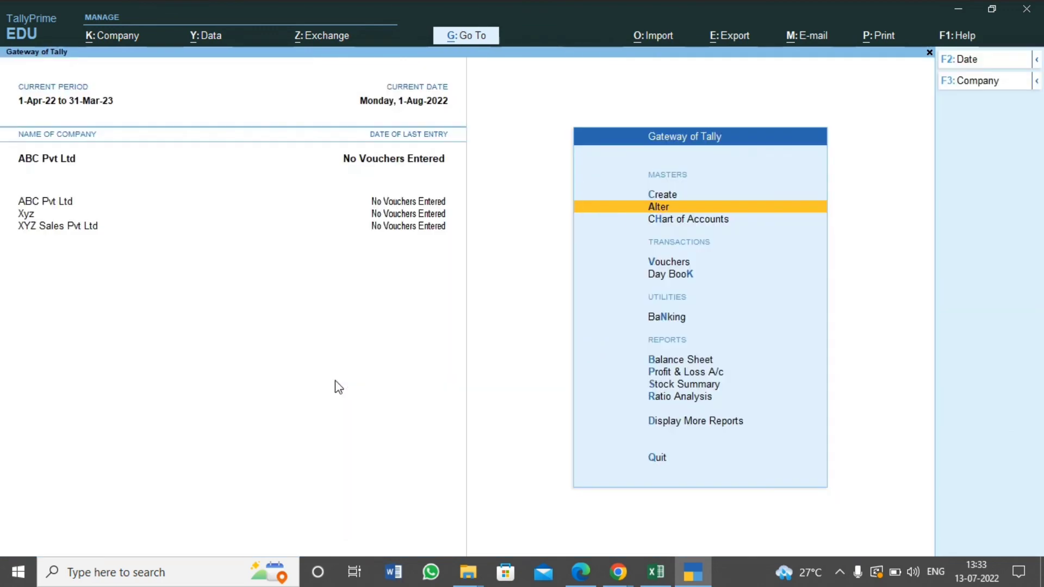
key(Escape)
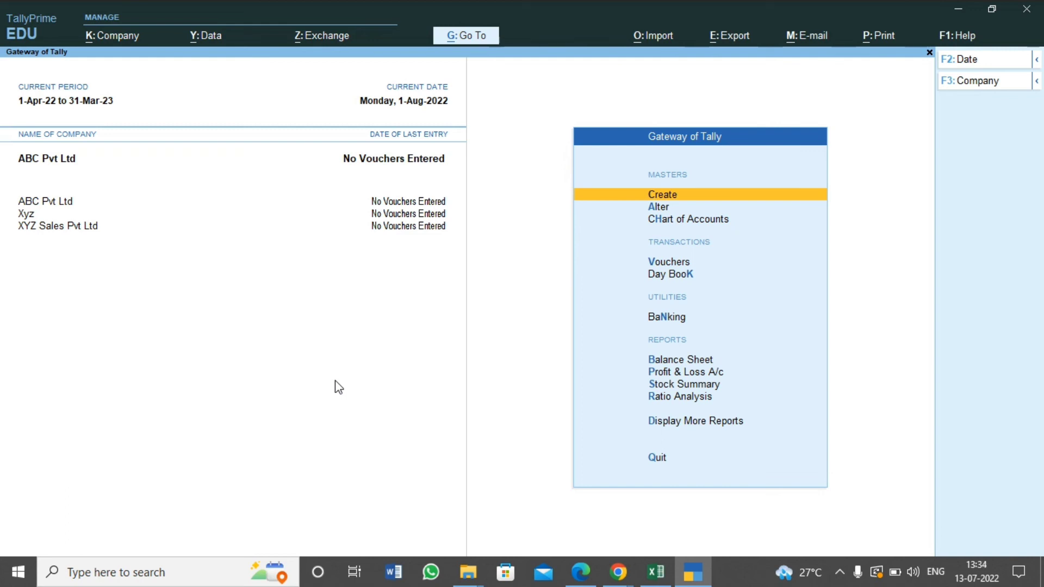
Open the Trial Balance report of ABC Pvt Ltd and display it ledger-wise
key(Down)
key(Down)
key(Down)
key(Down)
key(Down)
key(Down)
key(Down)
key(Down)
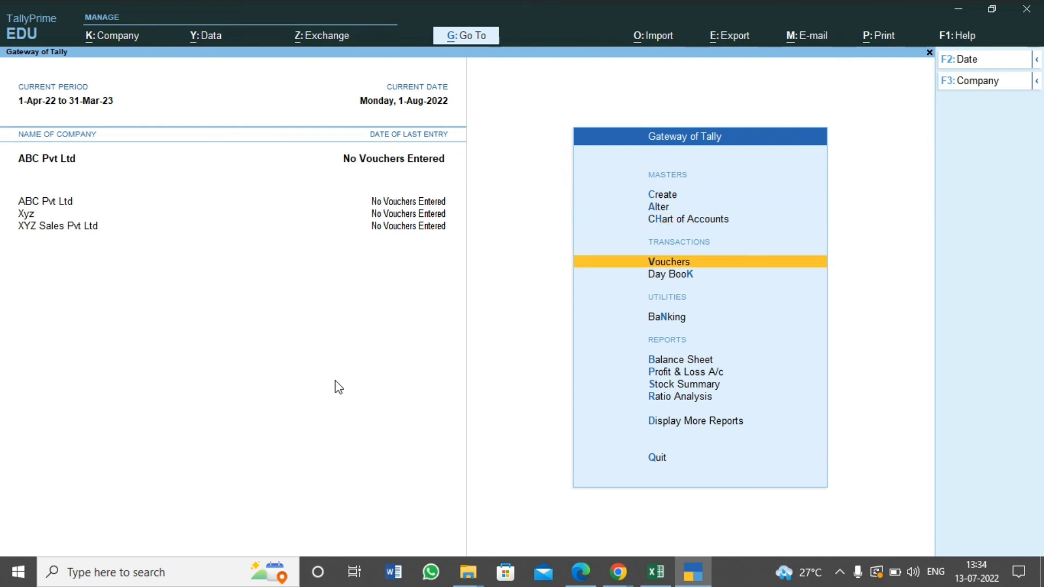
key(Down)
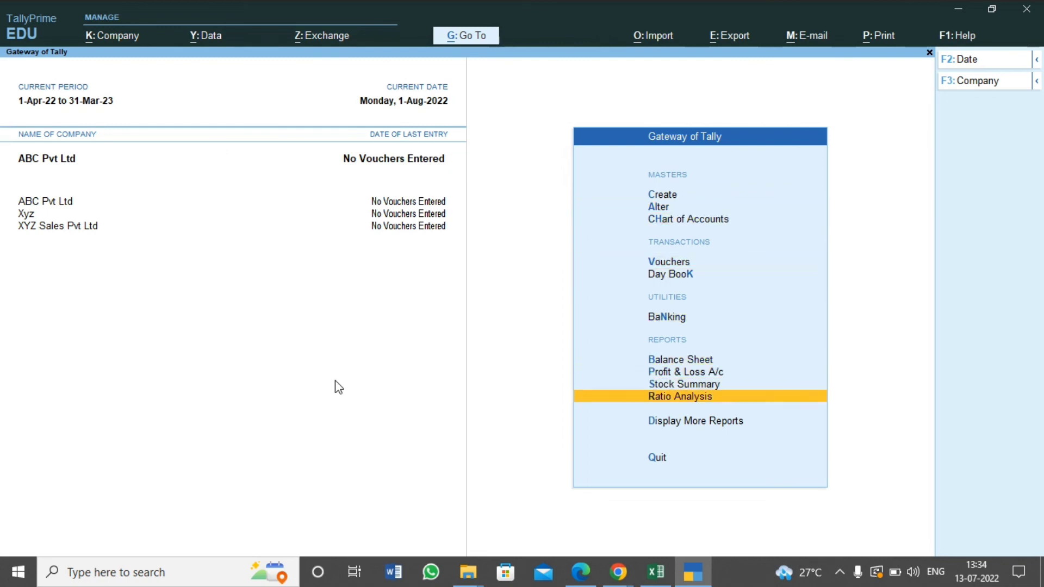
key(Down)
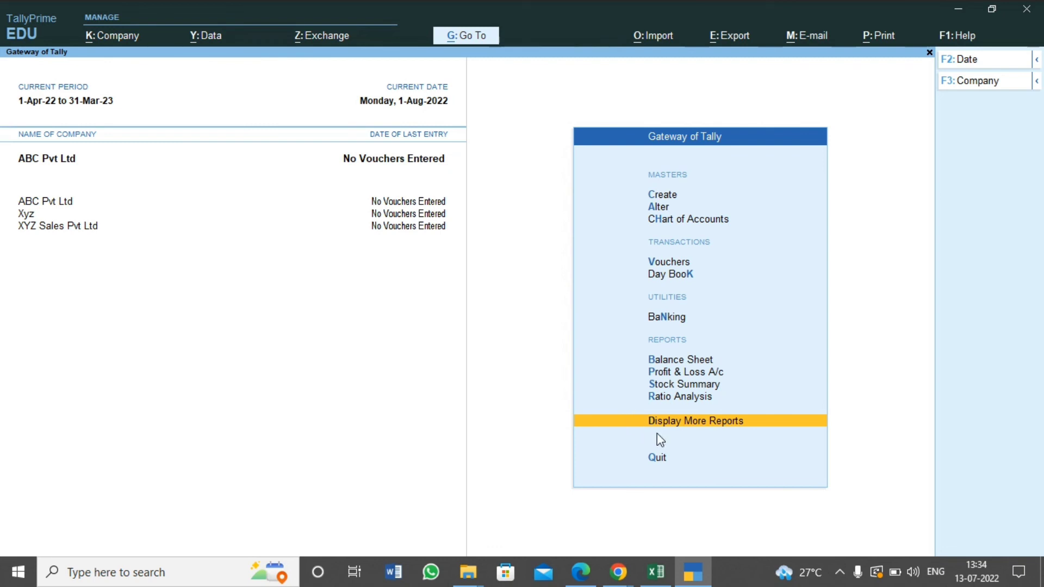
key(Return)
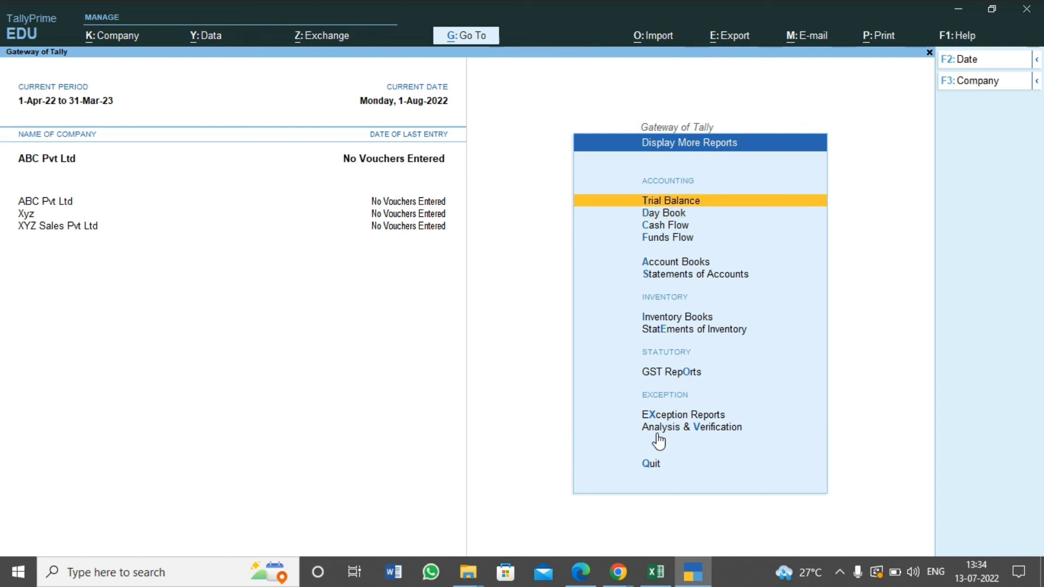
key(Return)
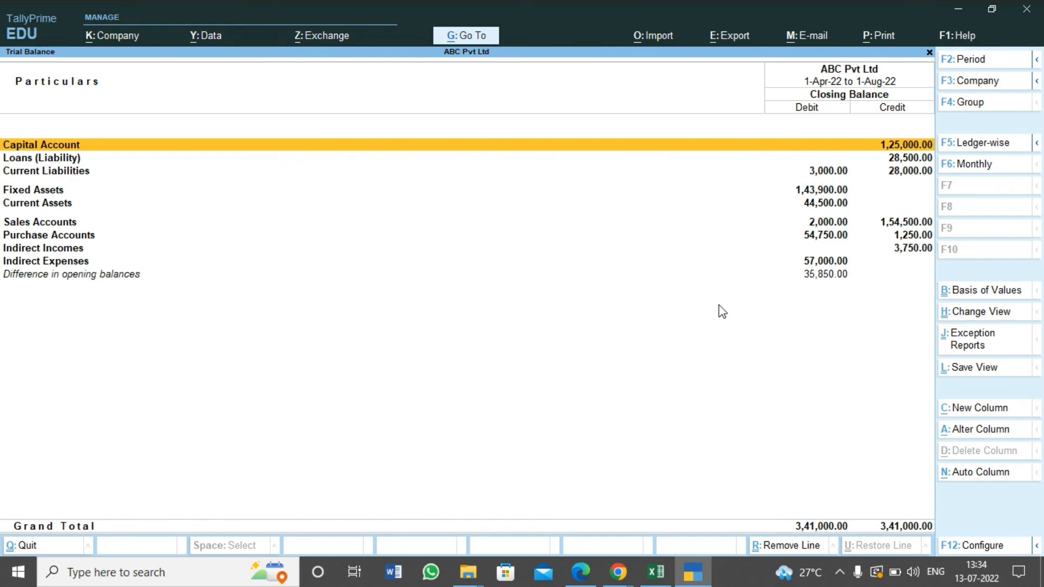
click(973, 145)
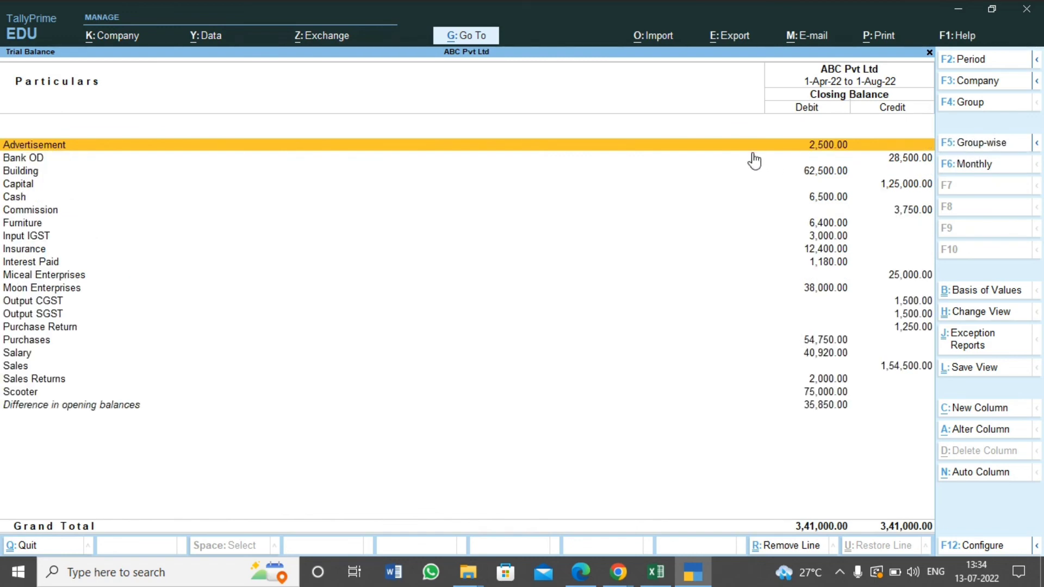
Compare the ledger-wise closing balances with the Trial Balance table on Sheet2 of the Excel worksheet, ending back in TallyPrime
key(Down)
key(Down)
key(Down)
key(Down)
key(Down)
key(Down)
key(Down)
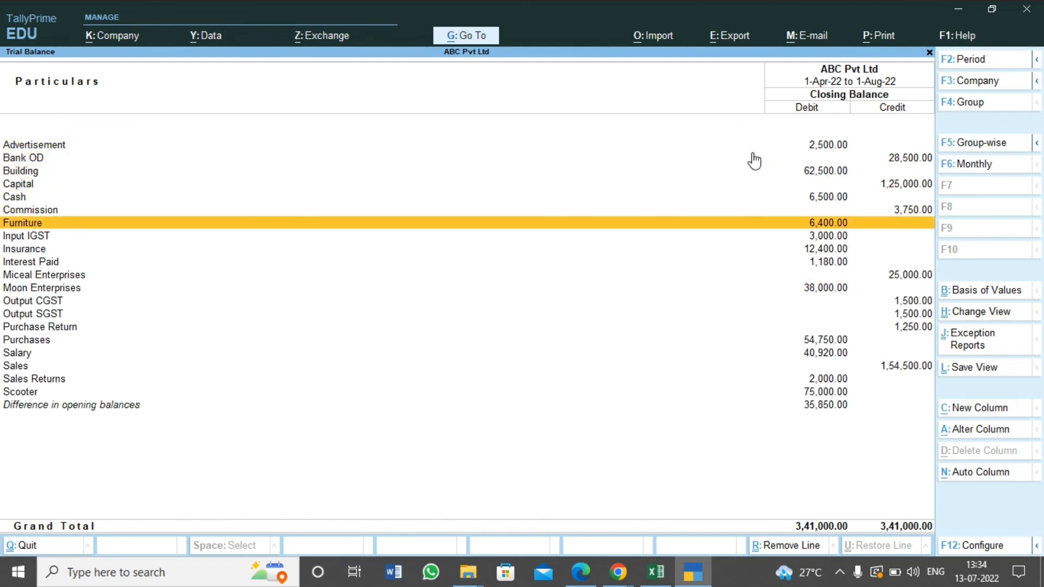
key(alt+Tab)
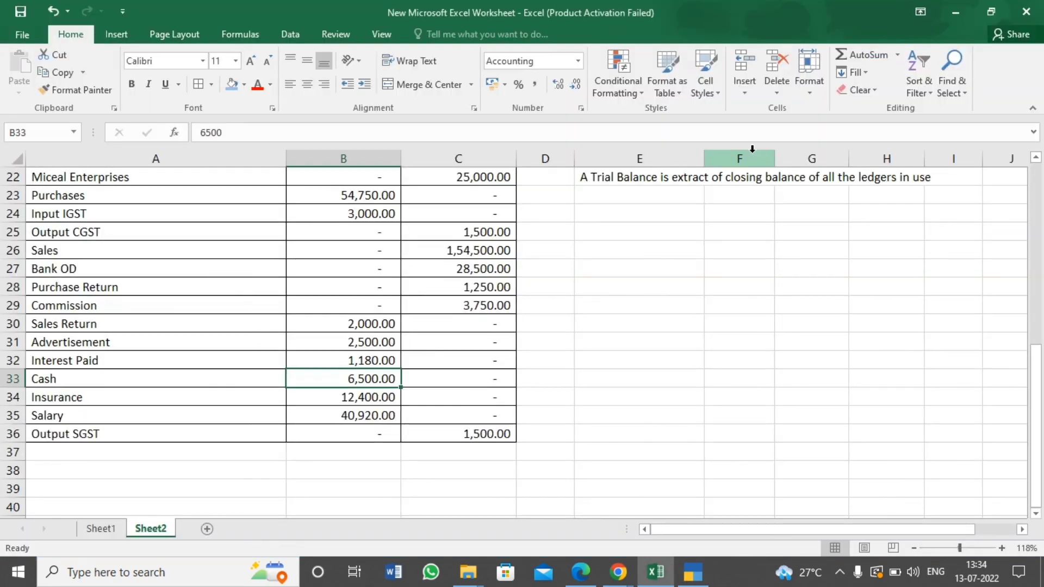
key(Up)
key(Up)
key(Up)
key(Up)
key(Up)
key(Up)
key(Up)
key(Up)
key(Up)
key(Up)
key(Up)
key(Up)
key(Up)
key(Up)
key(Up)
key(Up)
key(Up)
key(Up)
key(Up)
key(Up)
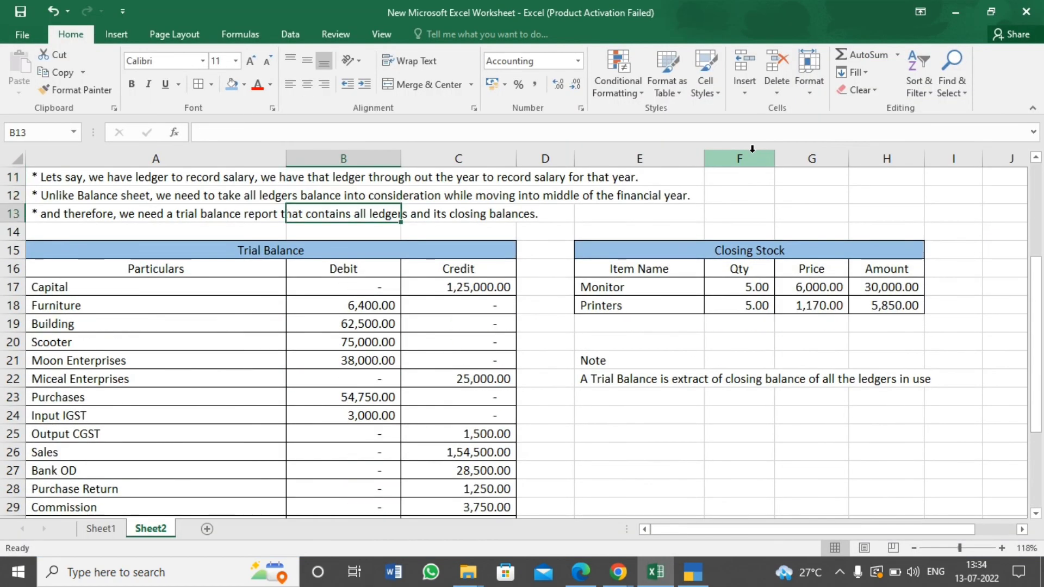
key(Down)
key(Down)
key(Down)
key(Down)
key(Down)
key(Down)
key(Down)
key(Down)
key(Down)
key(Down)
key(Down)
key(Down)
key(Down)
key(Down)
key(Down)
key(Down)
key(Down)
key(alt+Tab)
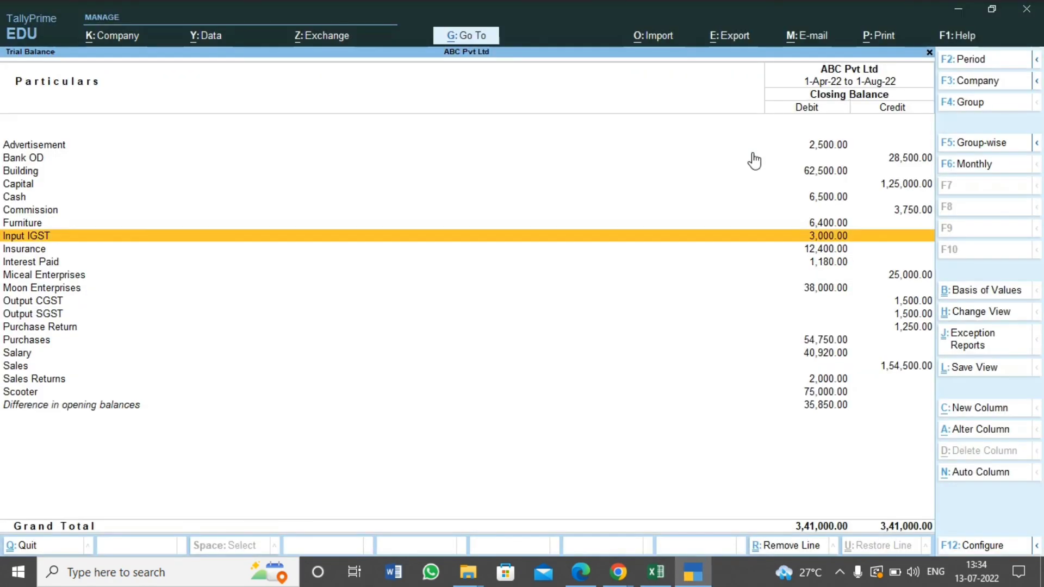
Check the debit and credit balances of the ledgers from Advertisement to Scooter, ending at the Excel trial balance
key(Down)
key(Up)
key(Up)
key(Up)
key(Up)
key(Up)
key(Up)
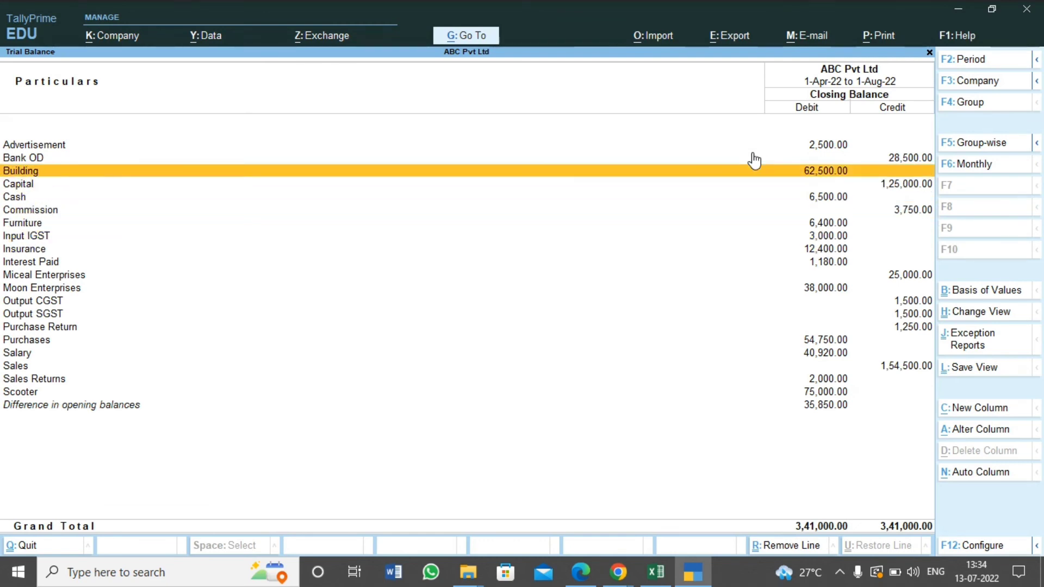
key(Up)
key(Up)
key(Down)
key(Down)
key(Down)
key(Down)
key(Down)
key(Down)
key(Down)
key(Down)
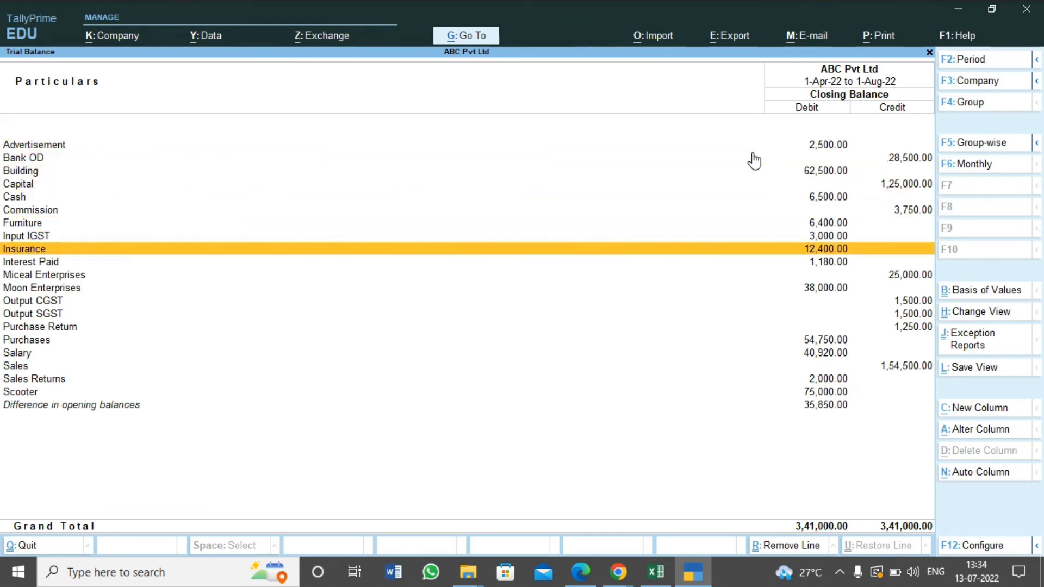
key(Down)
key(Down)
key(Down)
key(Down)
key(Down)
key(Down)
key(Down)
key(Down)
key(Down)
key(Down)
key(Down)
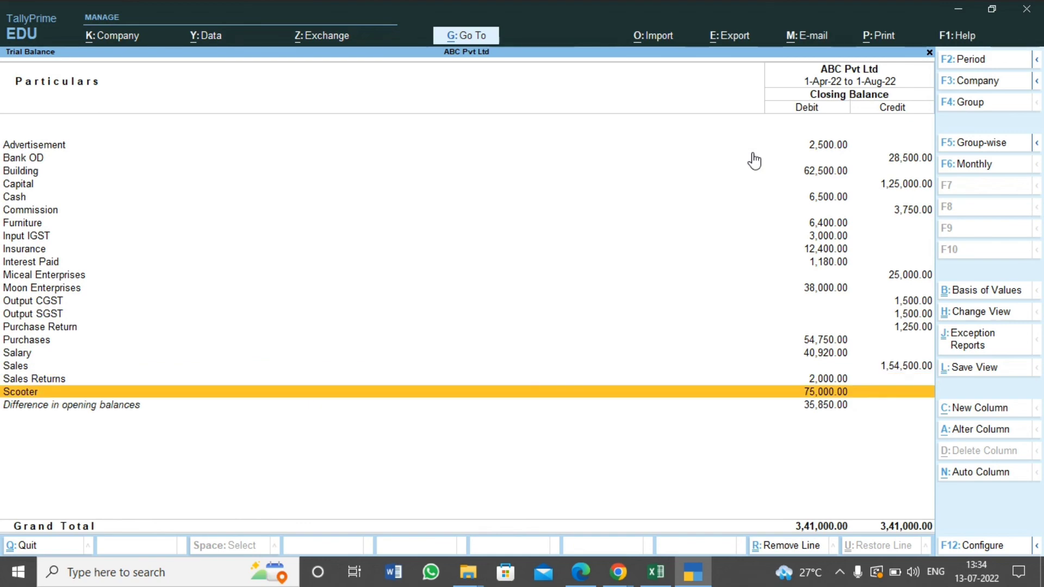
key(Up)
key(Up)
key(Up)
key(Up)
key(Up)
key(Up)
key(Up)
key(Up)
key(Up)
key(Up)
key(Up)
key(Up)
key(Up)
key(Up)
key(Up)
key(Up)
key(Up)
key(Up)
key(Up)
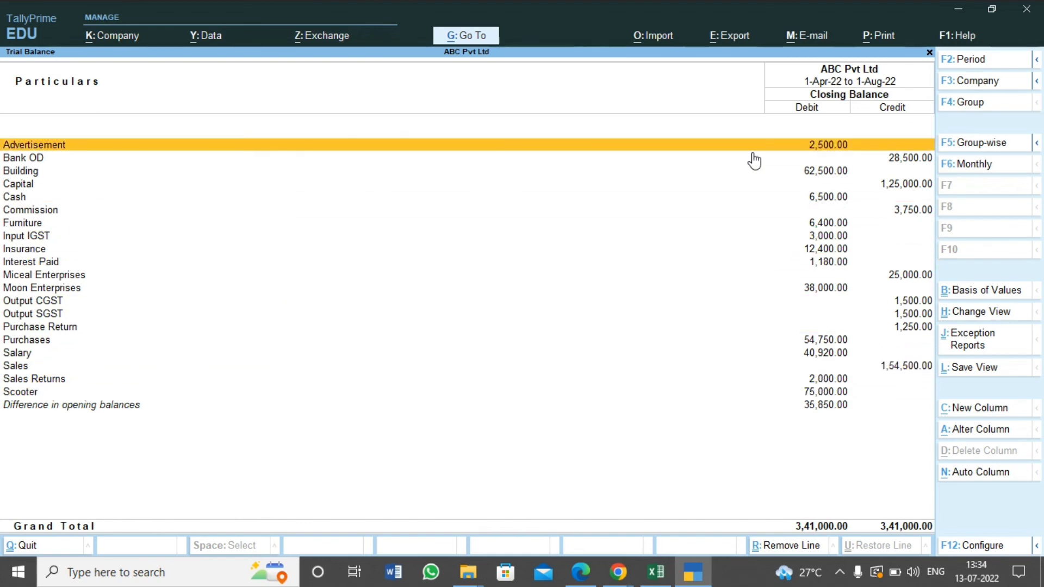
key(alt+Tab)
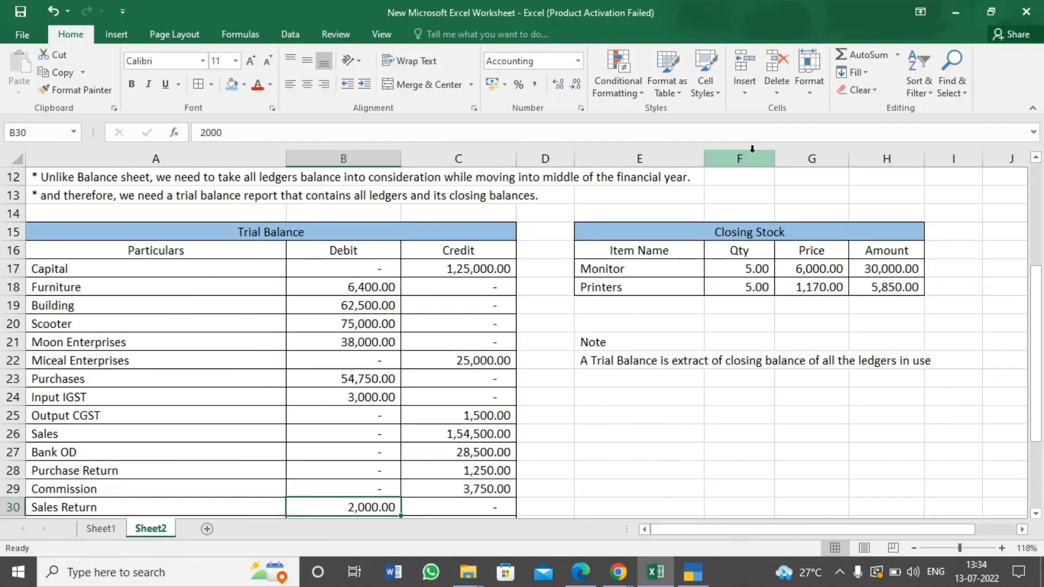